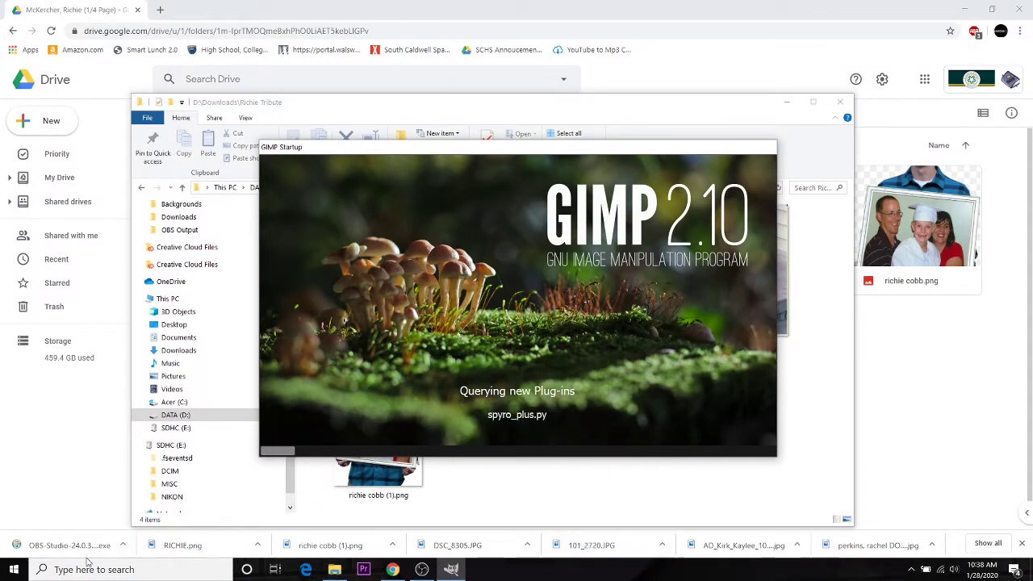
Step: Search for GIMP from the Start menu and launch it
{"action": "left_click", "coordinate": [15, 575]}
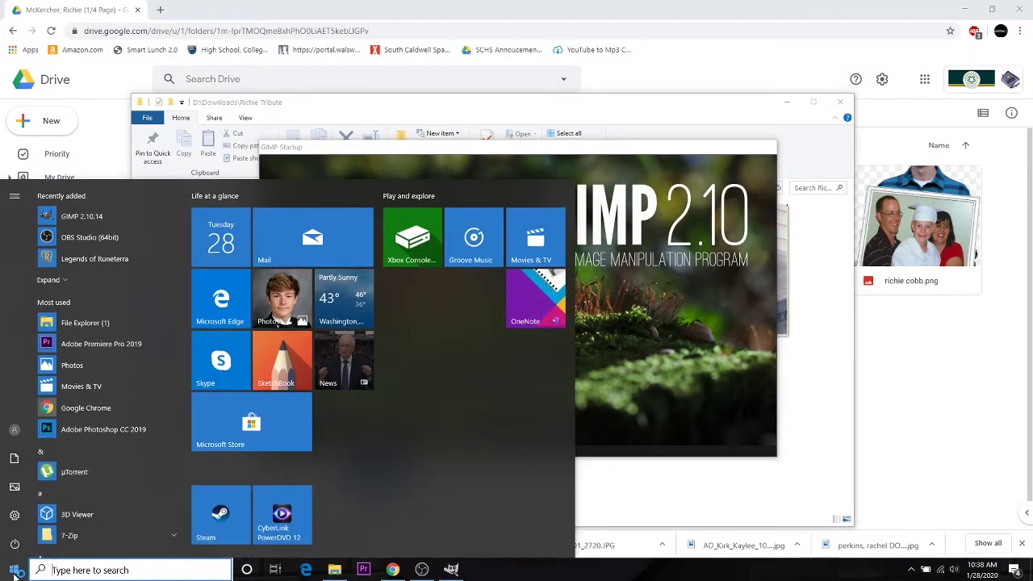
{"action": "type", "text": "gimp"}
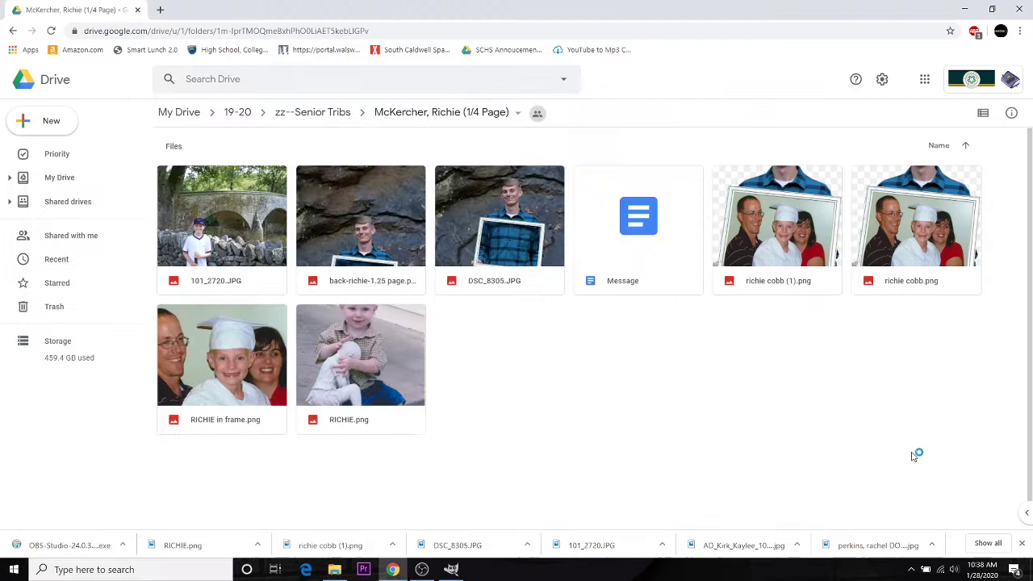
Step: Check the back-page photo in Drive, then open the local D:\Downloads\Richie Tribute folder
{"action": "left_click", "coordinate": [606, 486]}
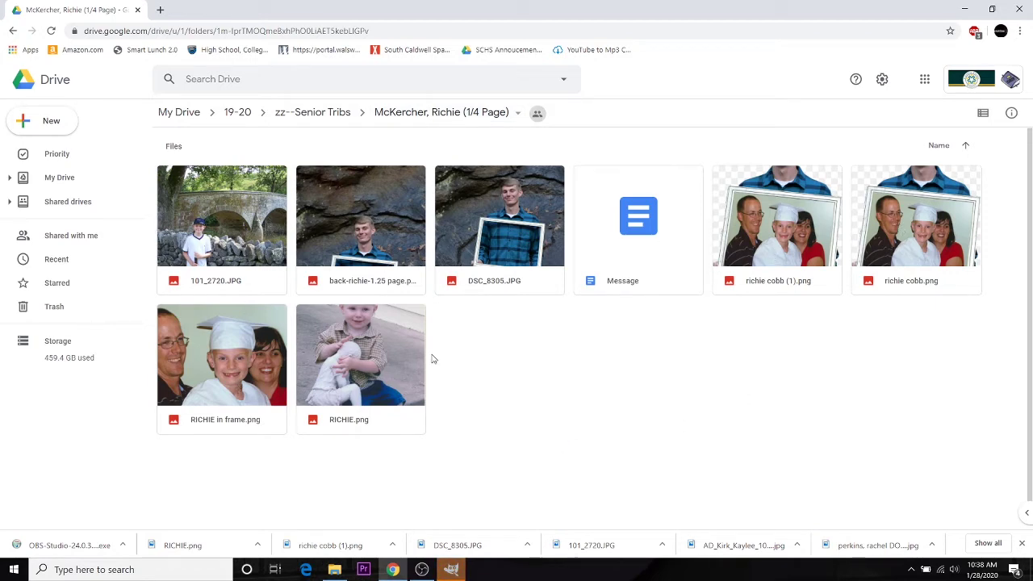
{"action": "left_click", "coordinate": [372, 231]}
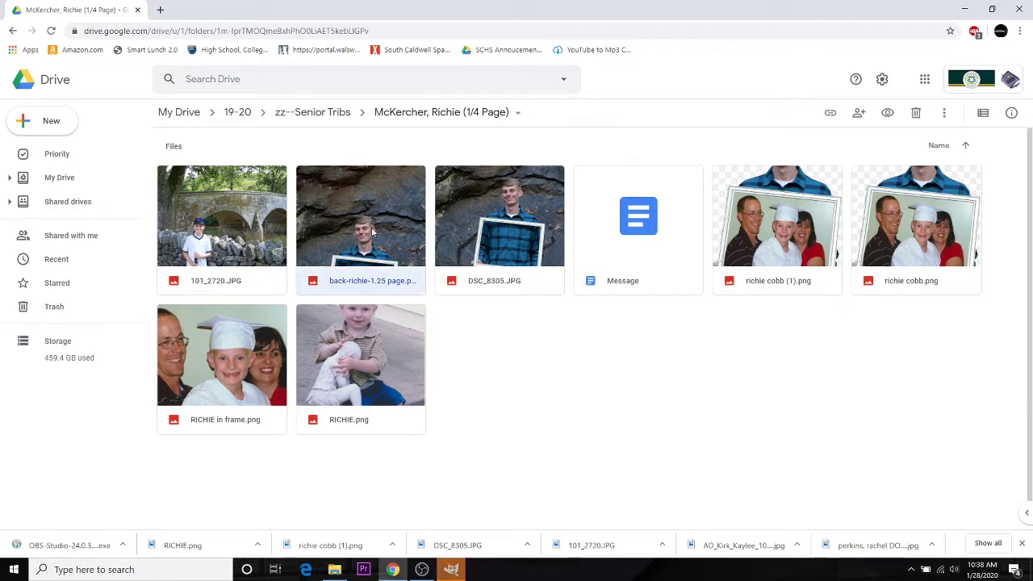
{"action": "right_click", "coordinate": [373, 231]}
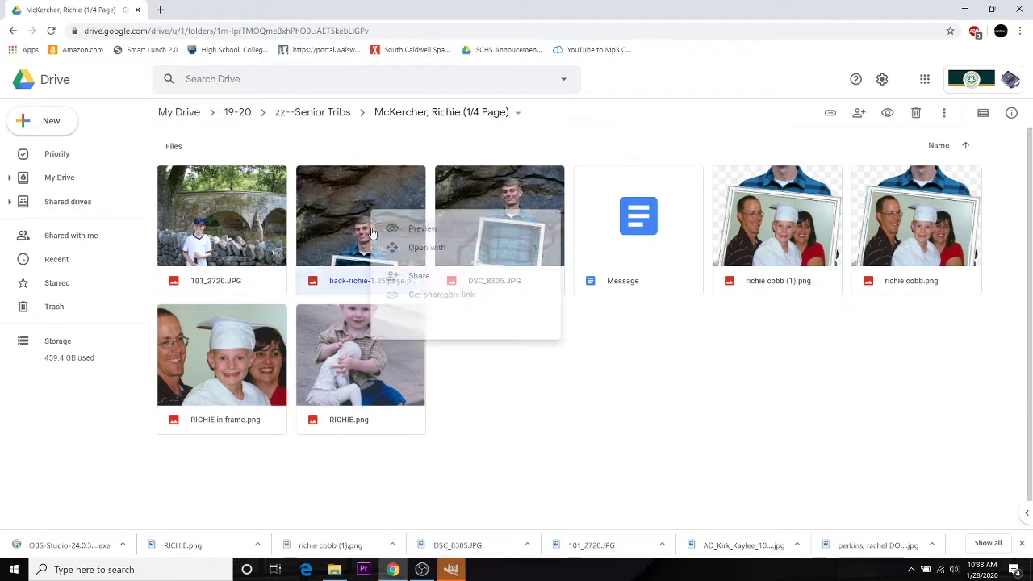
{"action": "left_click", "coordinate": [676, 448]}
{"action": "left_click", "coordinate": [335, 570]}
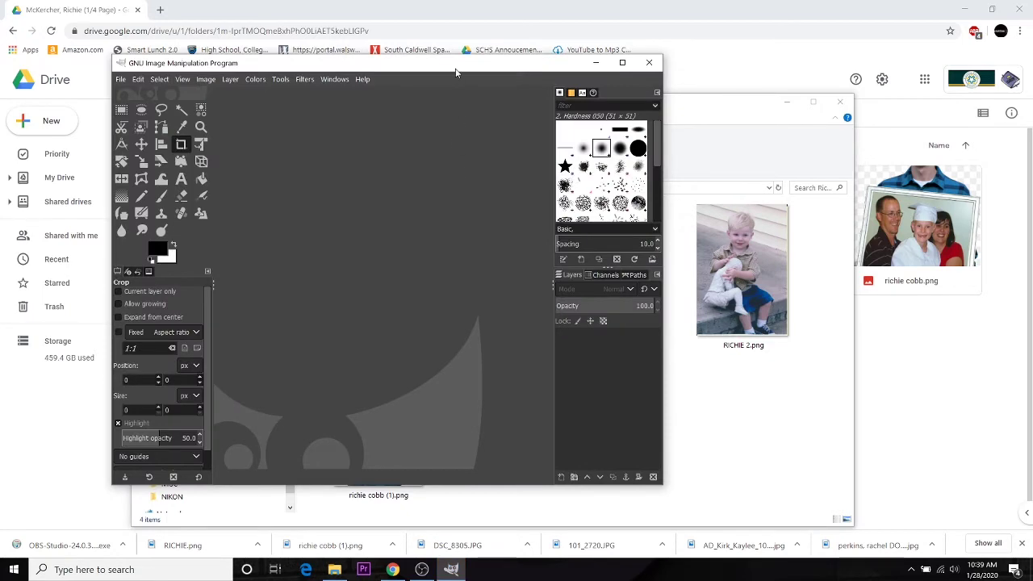
Step: Open back-richie-1.25 page.png in GIMP as a 1200×1500 image and inspect the white frame
{"action": "left_click_drag", "start_coordinate": [456, 73], "coordinate": [771, 79]}
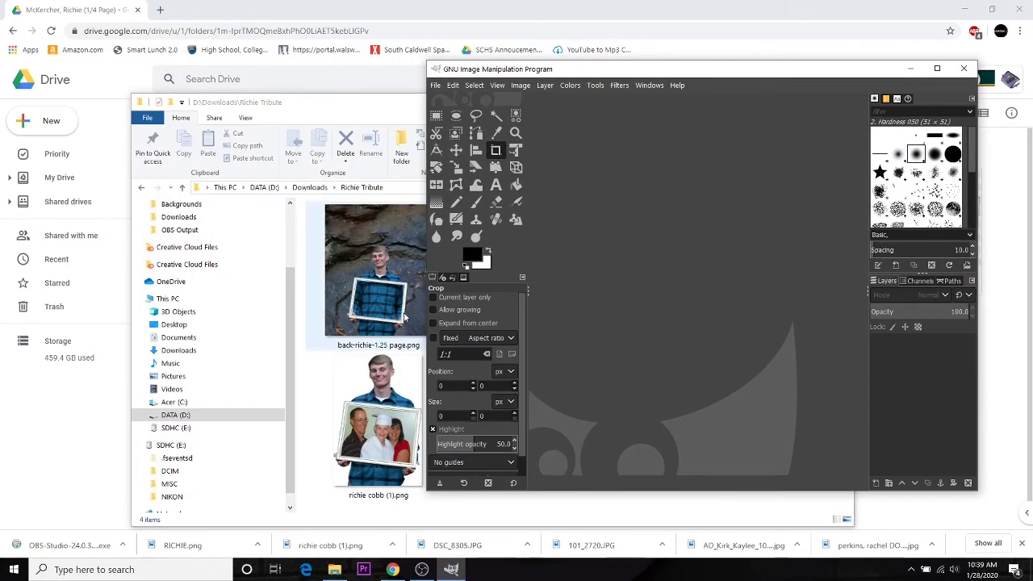
{"action": "left_click_drag", "start_coordinate": [373, 293], "coordinate": [654, 266]}
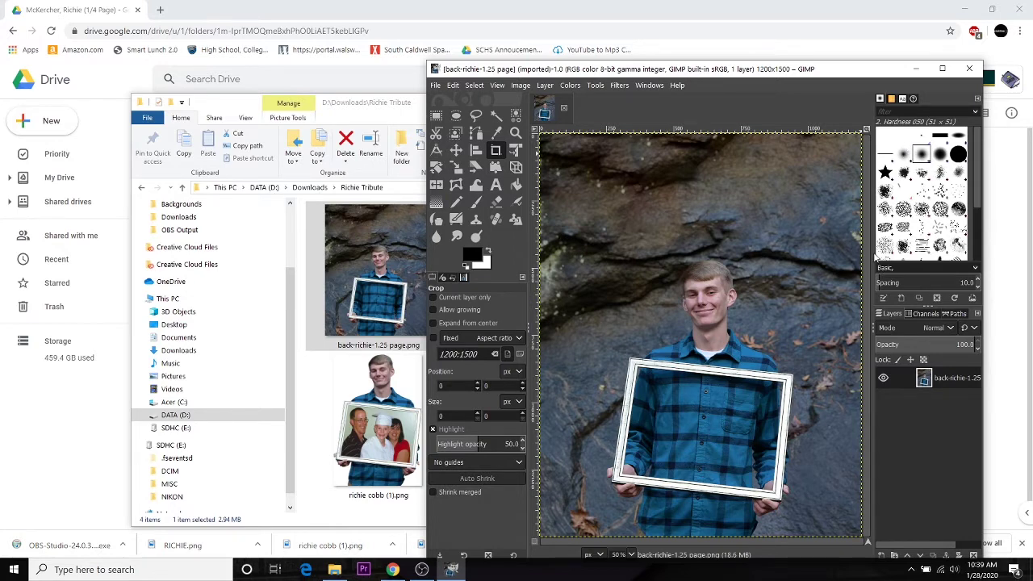
{"action": "key", "text": "plus"}
{"action": "key", "text": "plus"}
{"action": "key", "text": "plus"}
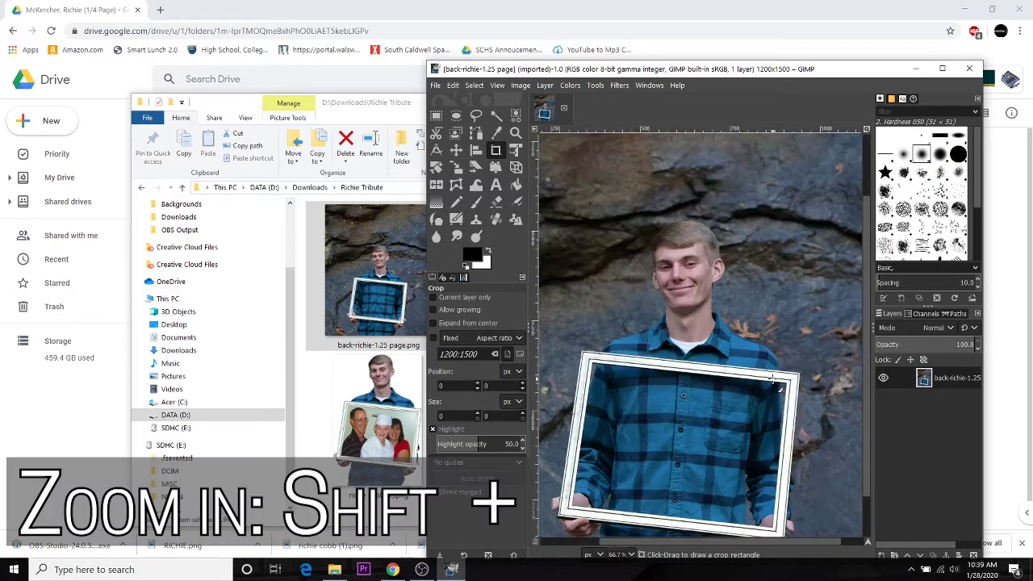
{"action": "key", "text": "plus"}
{"action": "key", "text": "plus"}
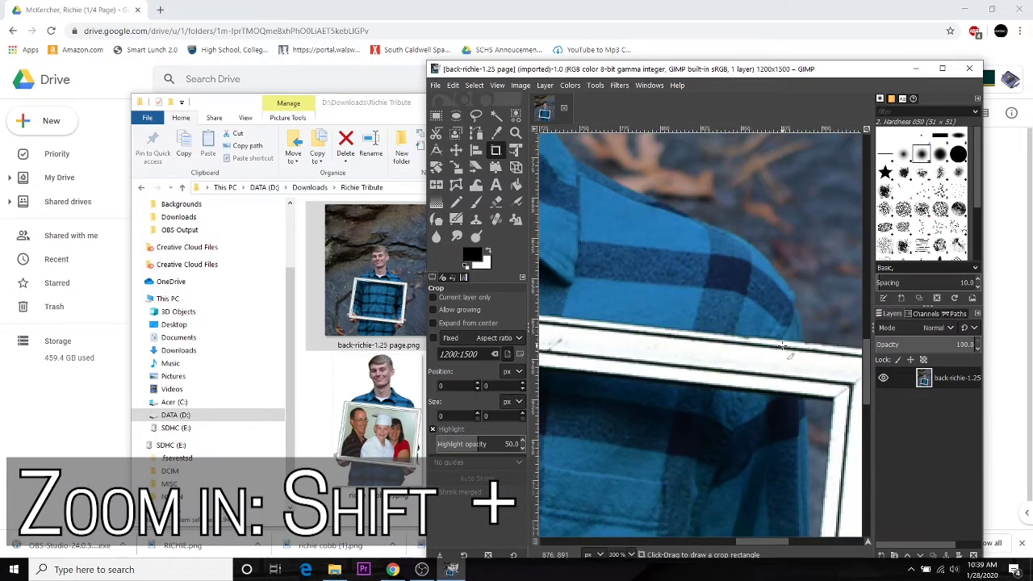
{"action": "key", "text": "minus"}
{"action": "key", "text": "minus"}
{"action": "key", "text": "minus"}
{"action": "key", "text": "minus"}
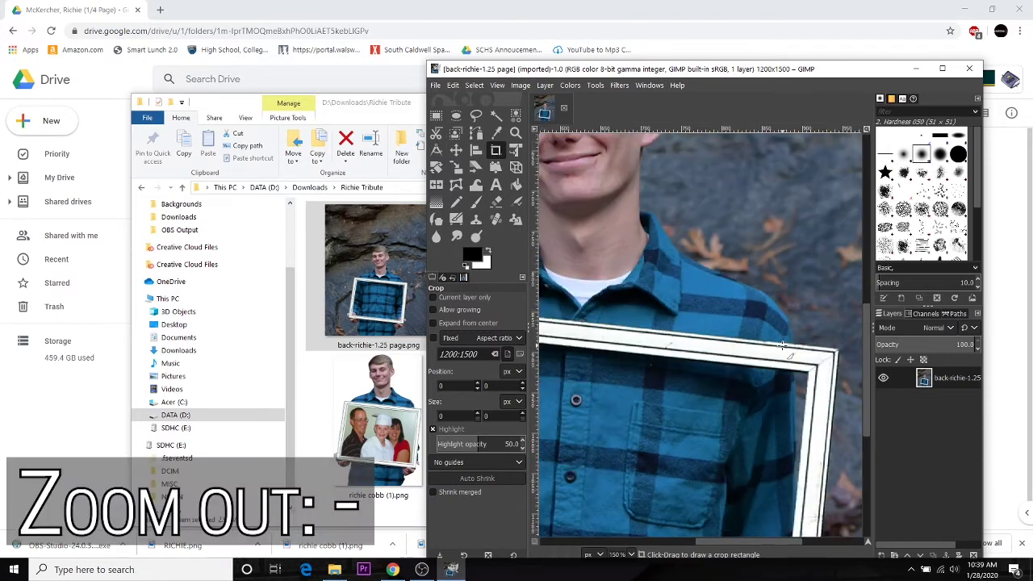
{"action": "key", "text": "minus"}
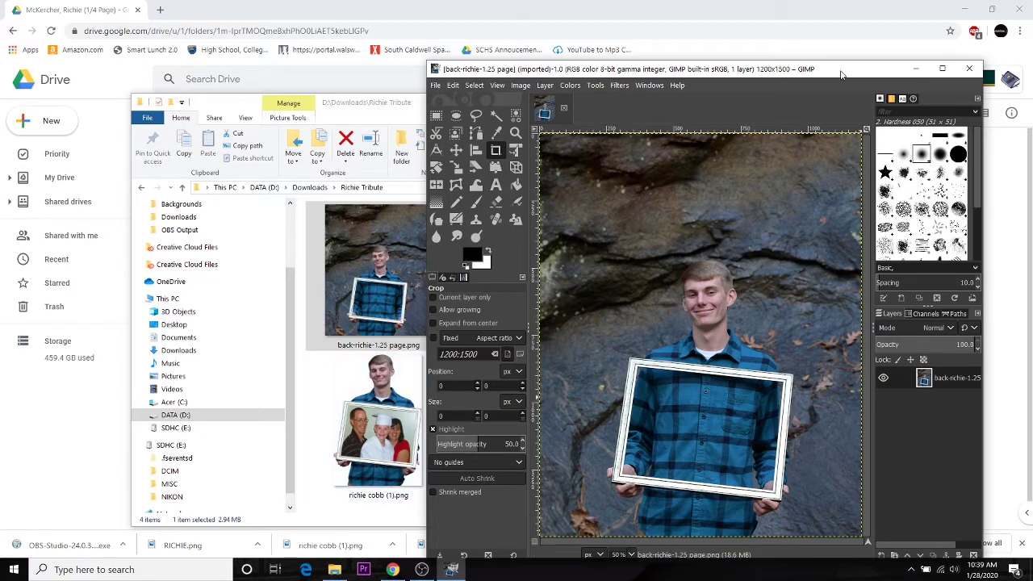
Step: Enlarge the GIMP window and browse the Undo History, Pointer and Images dock tabs
{"action": "left_click_drag", "start_coordinate": [840, 74], "coordinate": [641, 58]}
{"action": "left_click_drag", "start_coordinate": [786, 152], "coordinate": [973, 168]}
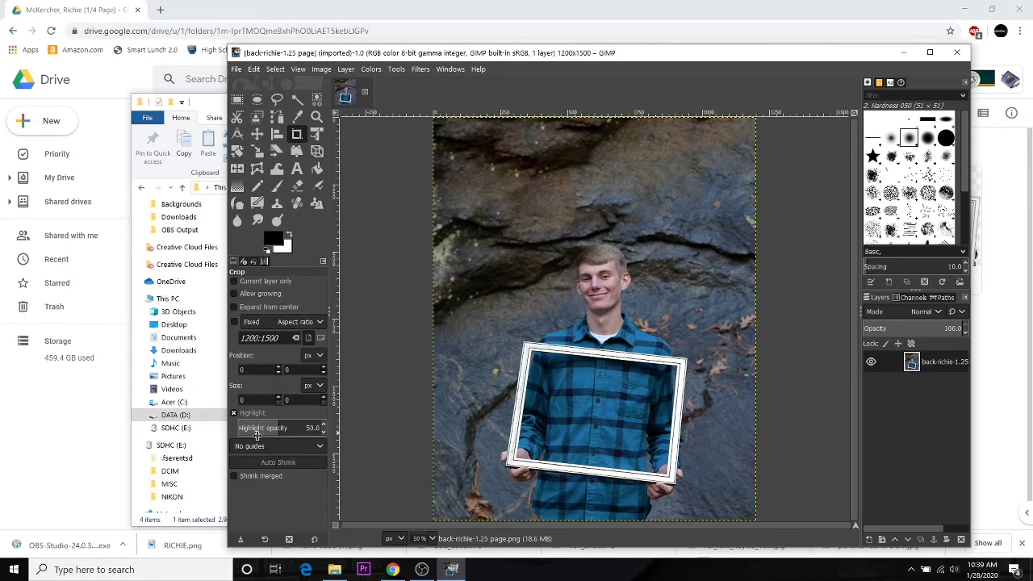
{"action": "left_click", "coordinate": [255, 263]}
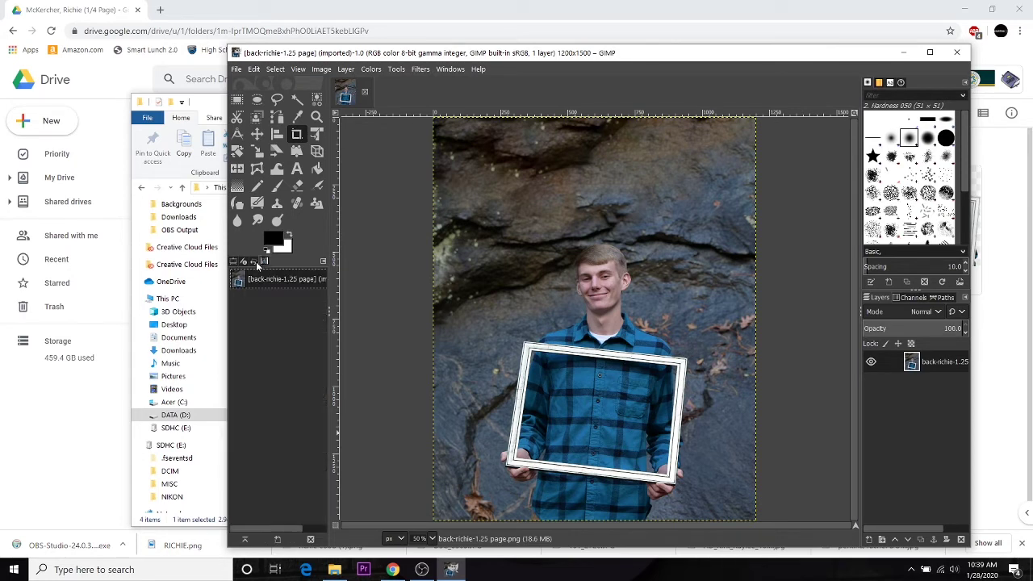
{"action": "left_click", "coordinate": [245, 263]}
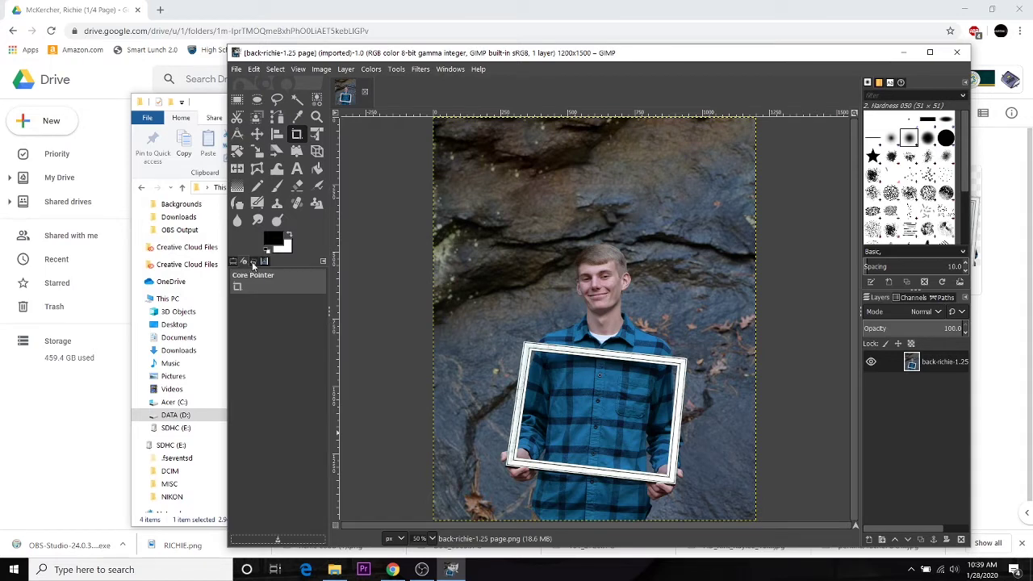
{"action": "left_click", "coordinate": [263, 262]}
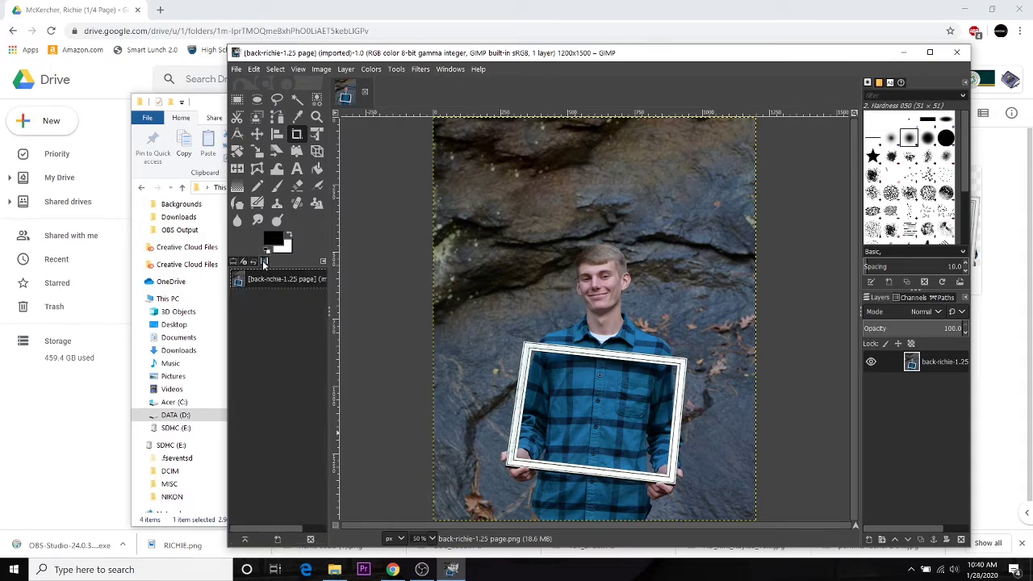
{"action": "left_click", "coordinate": [235, 262]}
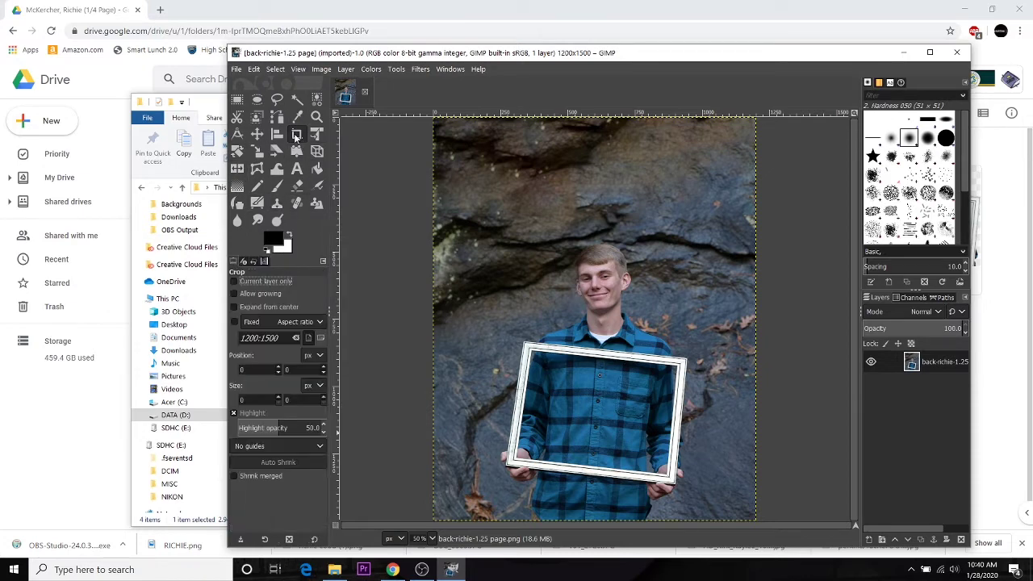
Step: Try the Move, Rectangle Select and Rotate tools, ending on the Scale tool
{"action": "left_click", "coordinate": [260, 136]}
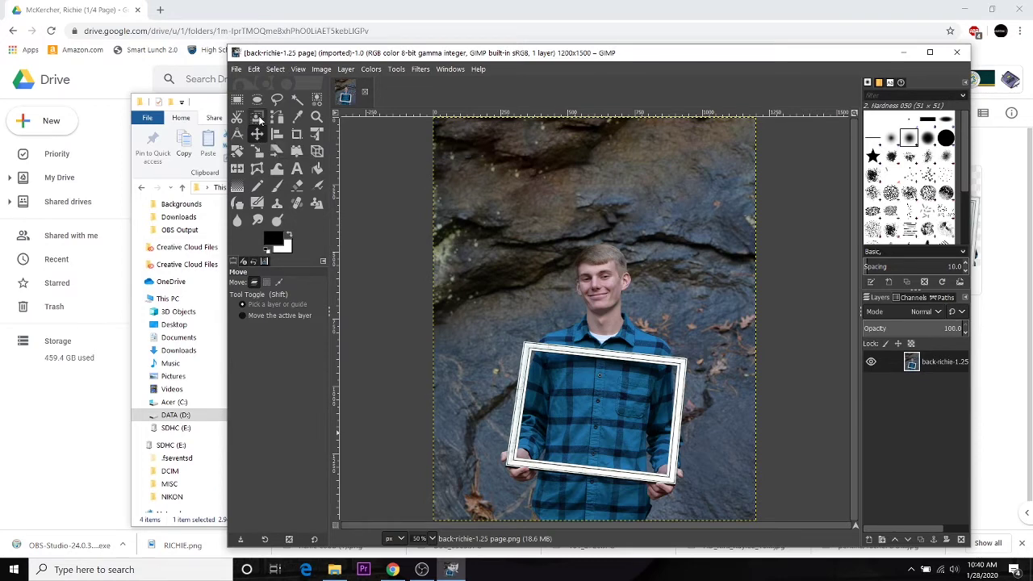
{"action": "left_click", "coordinate": [237, 99]}
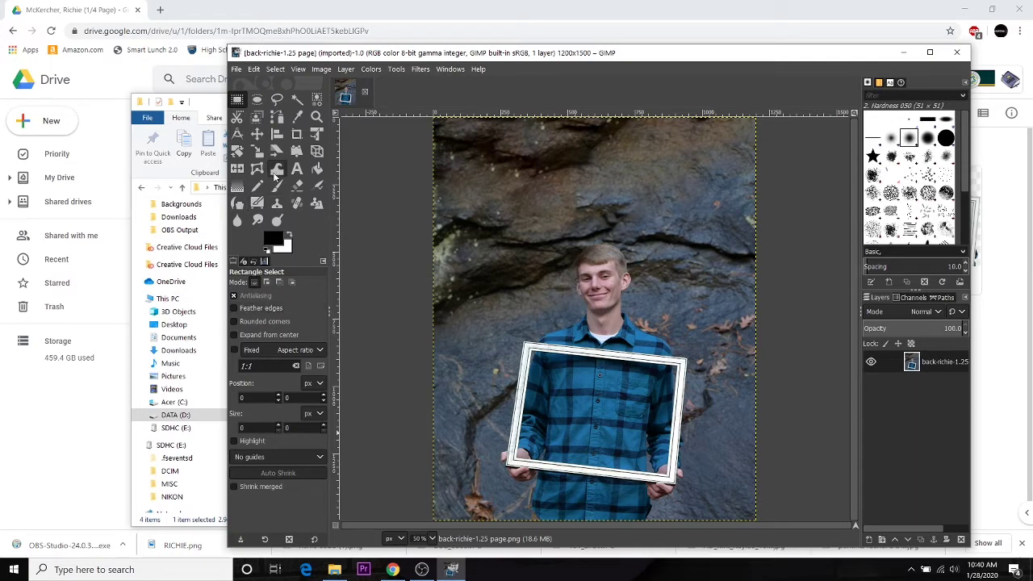
{"action": "left_click", "coordinate": [242, 158]}
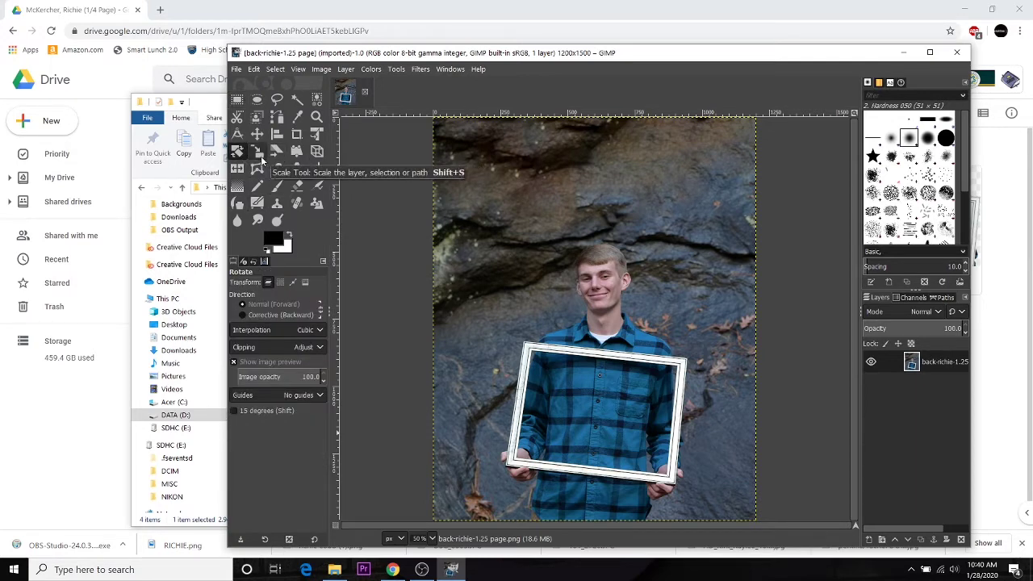
{"action": "left_click", "coordinate": [261, 160]}
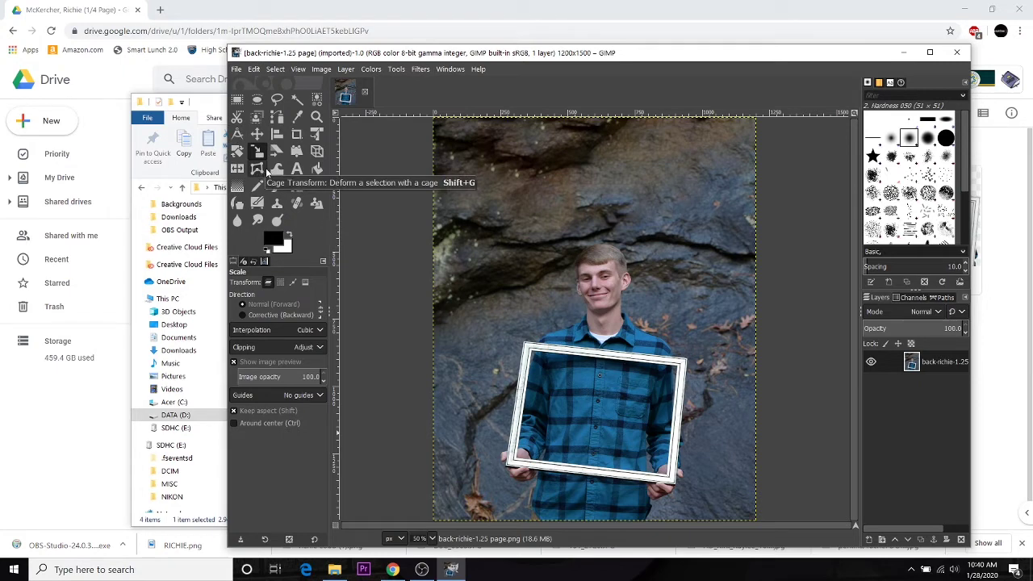
Step: Add Richie 1.JPG from the tribute folder as a new layer
{"action": "left_click", "coordinate": [343, 572]}
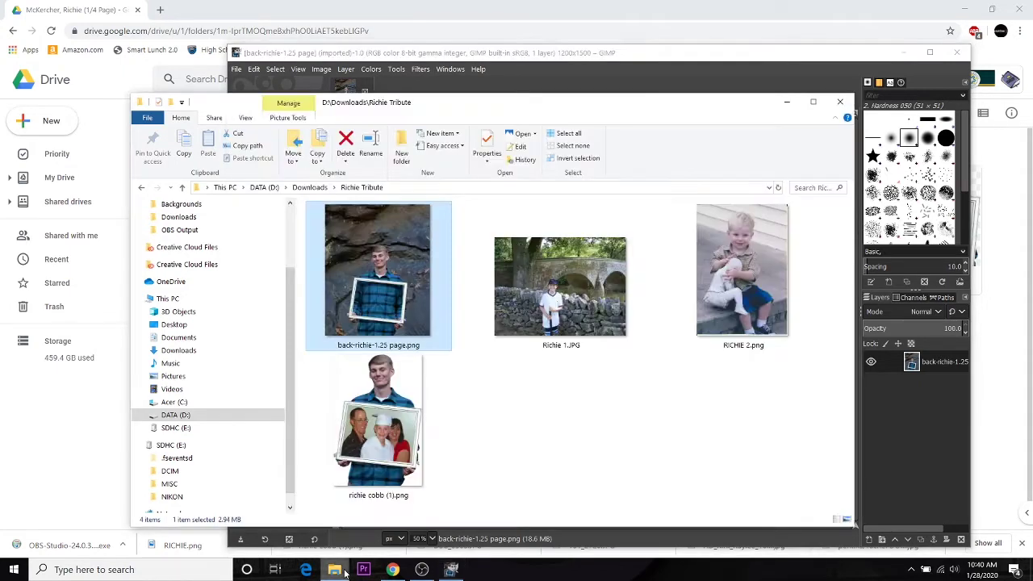
{"action": "left_click_drag", "start_coordinate": [568, 113], "coordinate": [959, 124]}
{"action": "left_click_drag", "start_coordinate": [947, 290], "coordinate": [466, 430]}
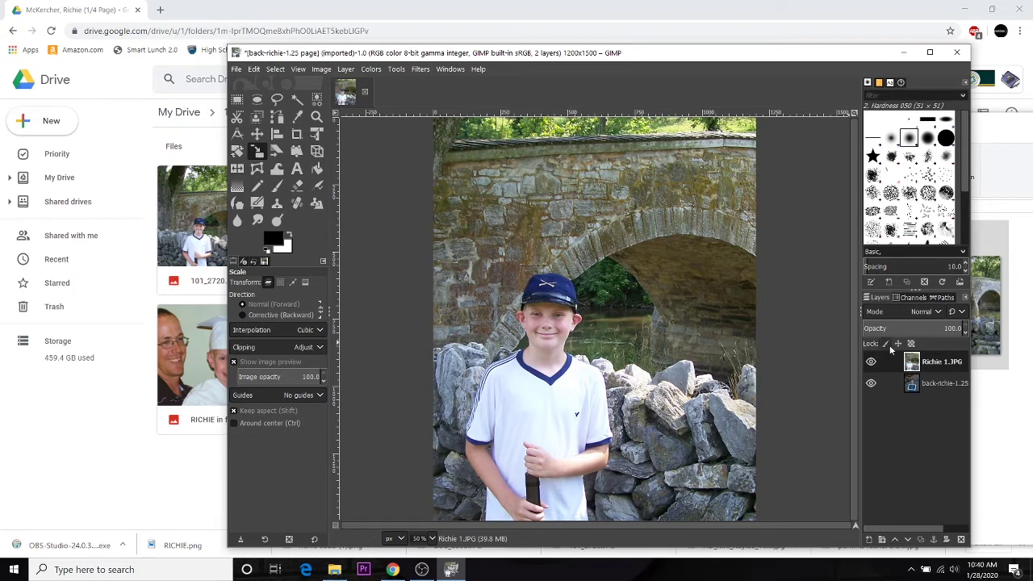
Step: Scale the bridge photo proportionally to 683×512 with the chain linked and place it mid-page
{"action": "left_click", "coordinate": [534, 222]}
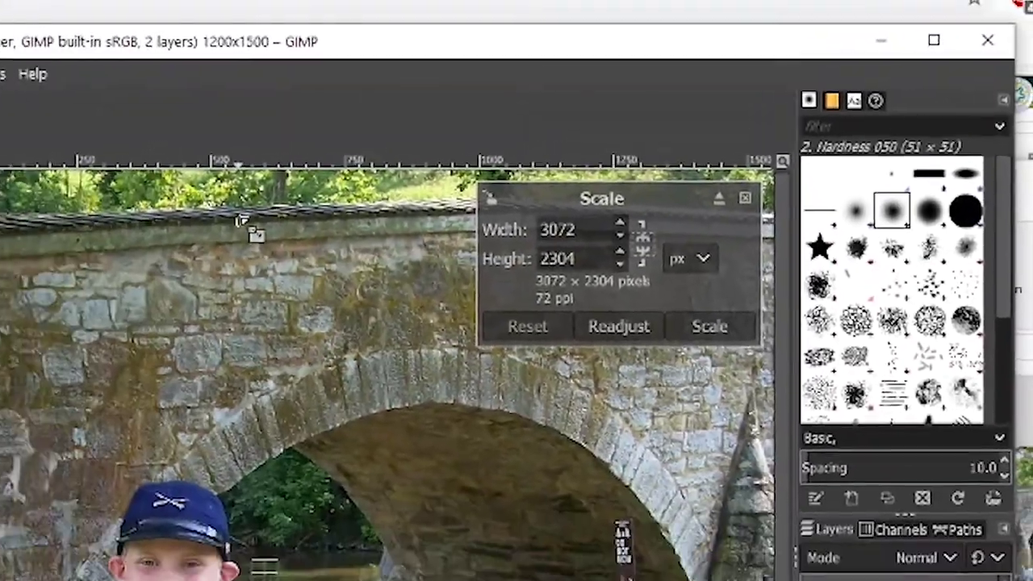
{"action": "left_click_drag", "start_coordinate": [115, 436], "coordinate": [142, 580]}
{"action": "left_click_drag", "start_coordinate": [596, 355], "coordinate": [797, 258]}
{"action": "left_click", "coordinate": [726, 196]}
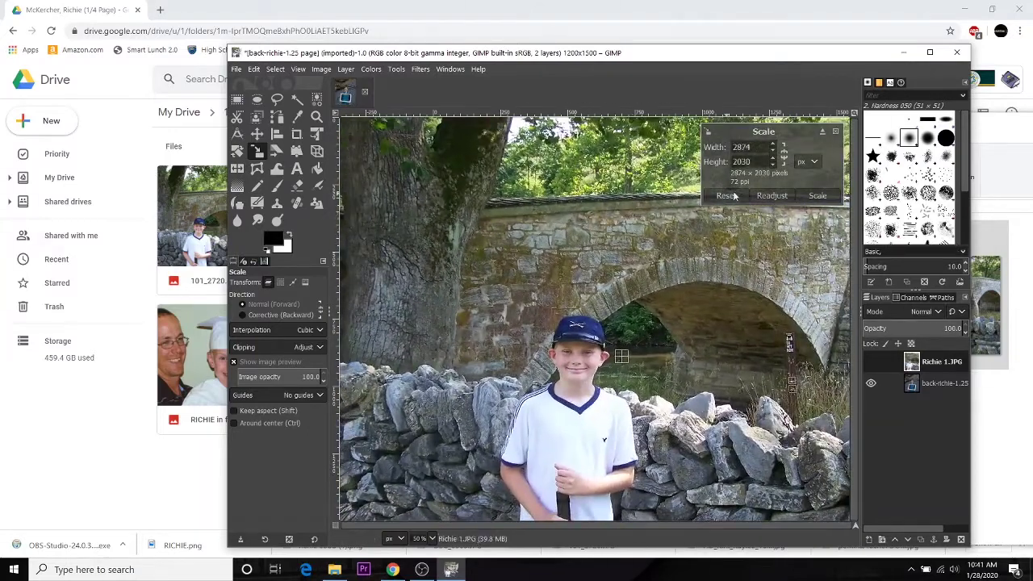
{"action": "left_click", "coordinate": [784, 159]}
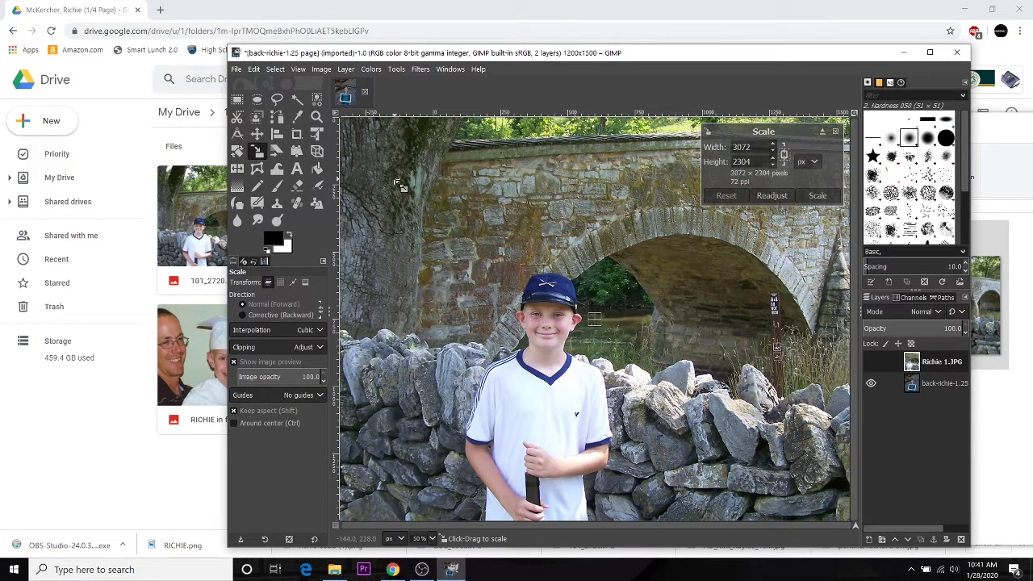
{"action": "left_click_drag", "start_coordinate": [361, 142], "coordinate": [698, 460]}
{"action": "left_click_drag", "start_coordinate": [631, 337], "coordinate": [737, 418]}
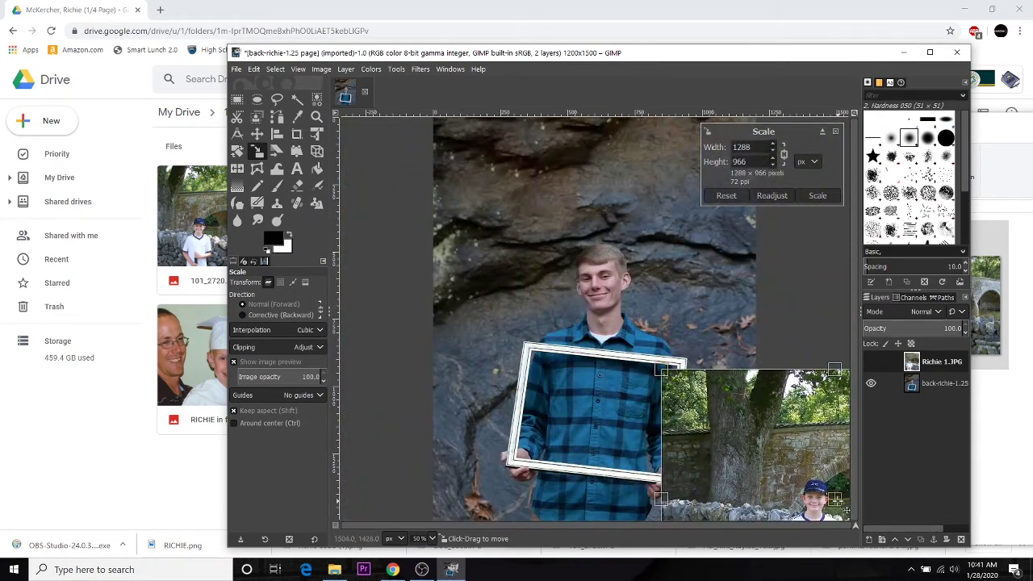
{"action": "left_click_drag", "start_coordinate": [845, 508], "coordinate": [562, 283]}
{"action": "left_click_drag", "start_coordinate": [397, 163], "coordinate": [567, 284]}
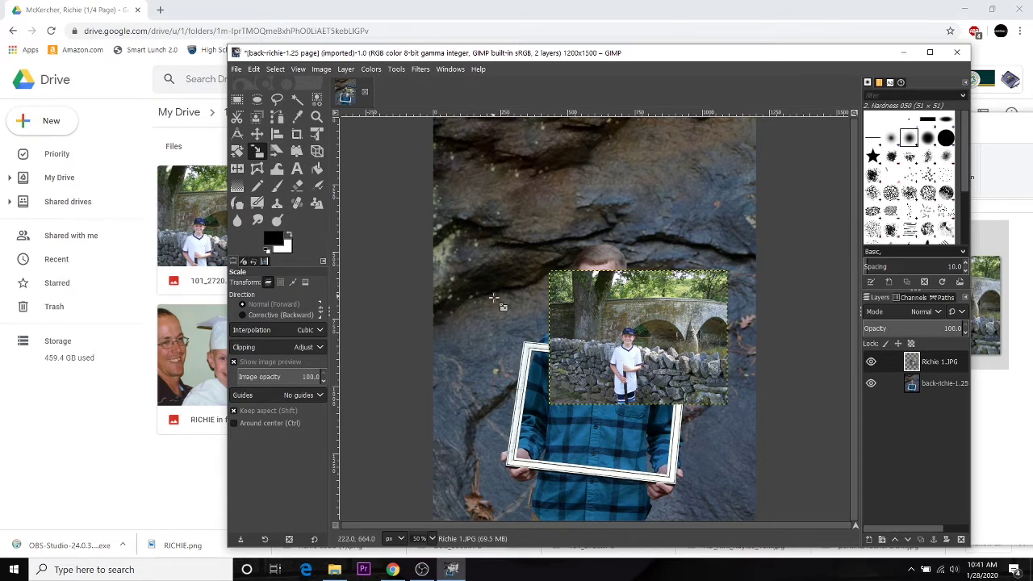
Step: Try cropping to the bridge photo, then undo back to the full 1200×1500 page
{"action": "left_click", "coordinate": [237, 99]}
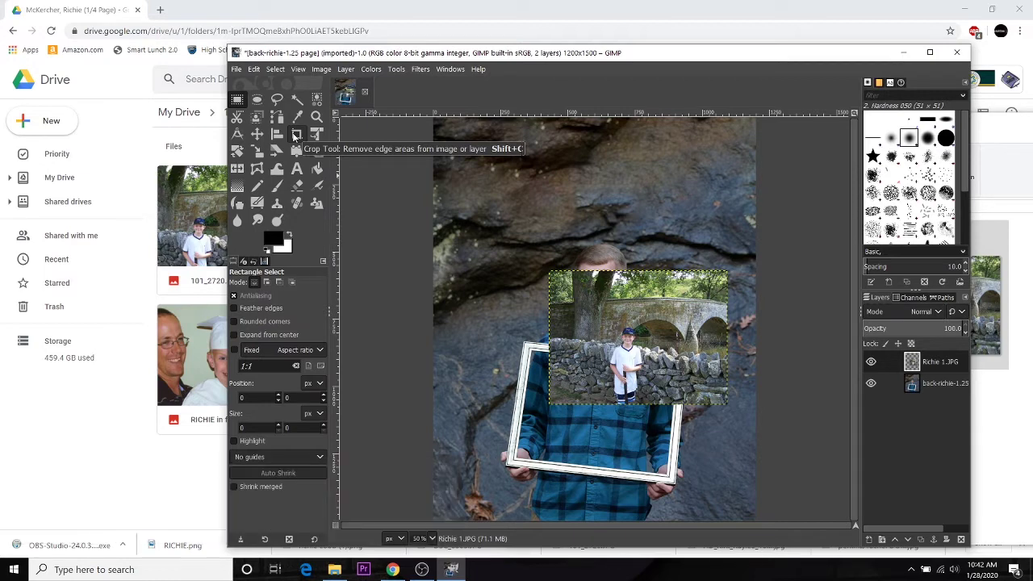
{"action": "left_click", "coordinate": [296, 135]}
{"action": "double_click", "coordinate": [770, 385]}
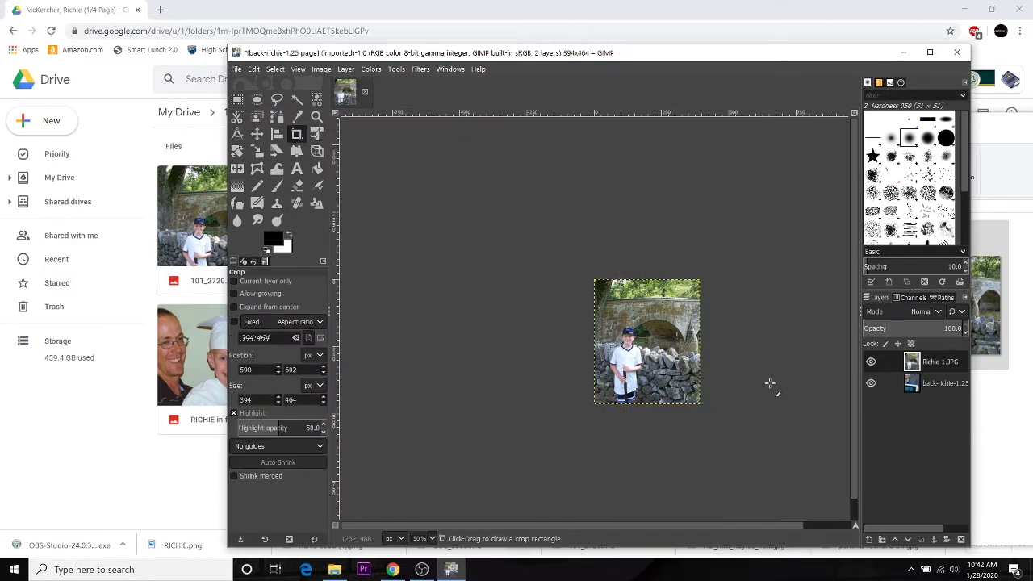
{"action": "key", "text": "ctrl+z"}
{"action": "key", "text": "r"}
Step: Draw a 374×426 rectangle around the boy by the stone wall at 626,642
{"action": "left_click_drag", "start_coordinate": [601, 289], "coordinate": [702, 405]}
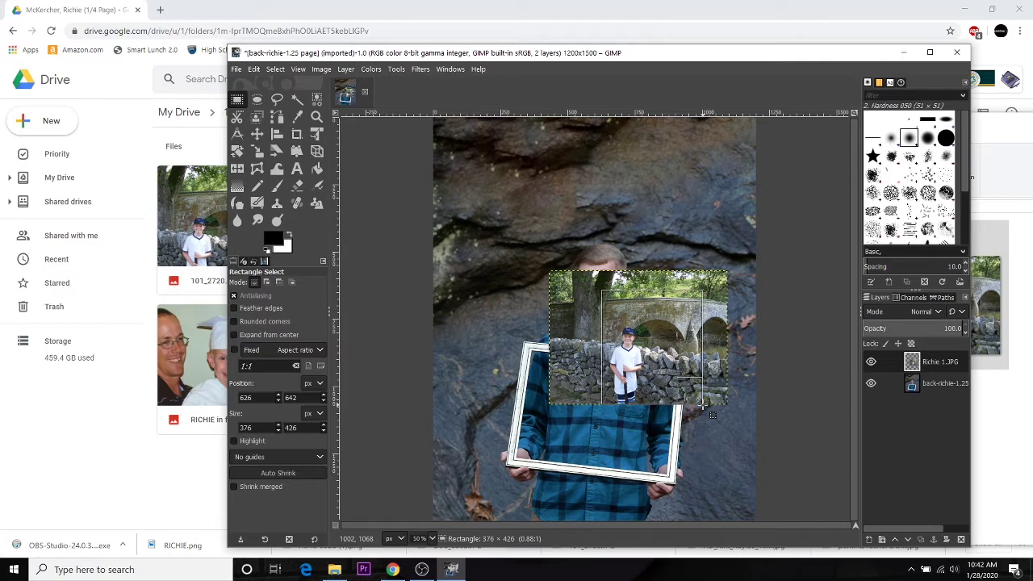
{"action": "left_click_drag", "start_coordinate": [703, 404], "coordinate": [701, 405]}
{"action": "left_click_drag", "start_coordinate": [702, 405], "coordinate": [702, 404]}
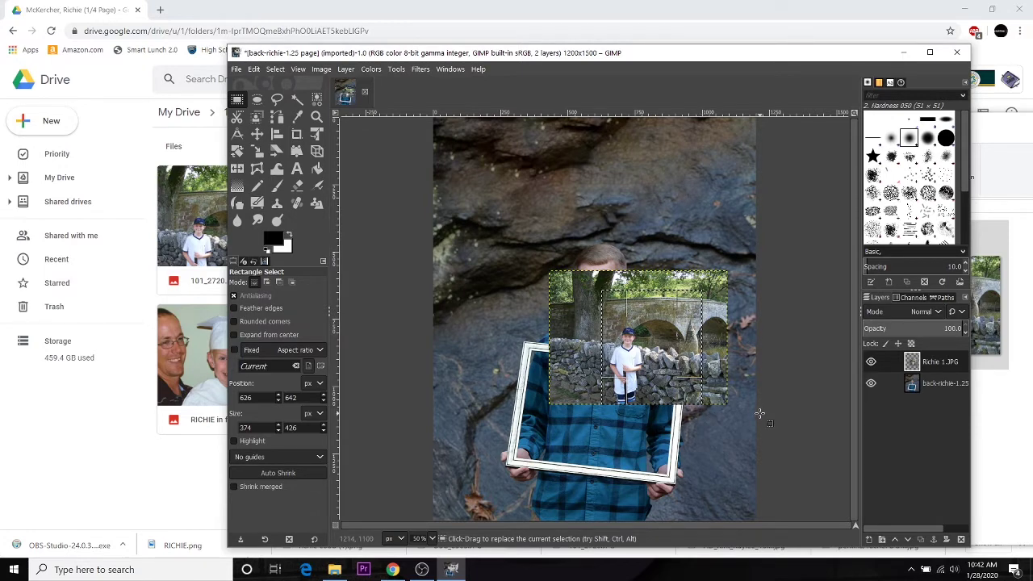
Step: Copy the selected boy area and paste it as a floating selection
{"action": "left_click", "coordinate": [256, 70]}
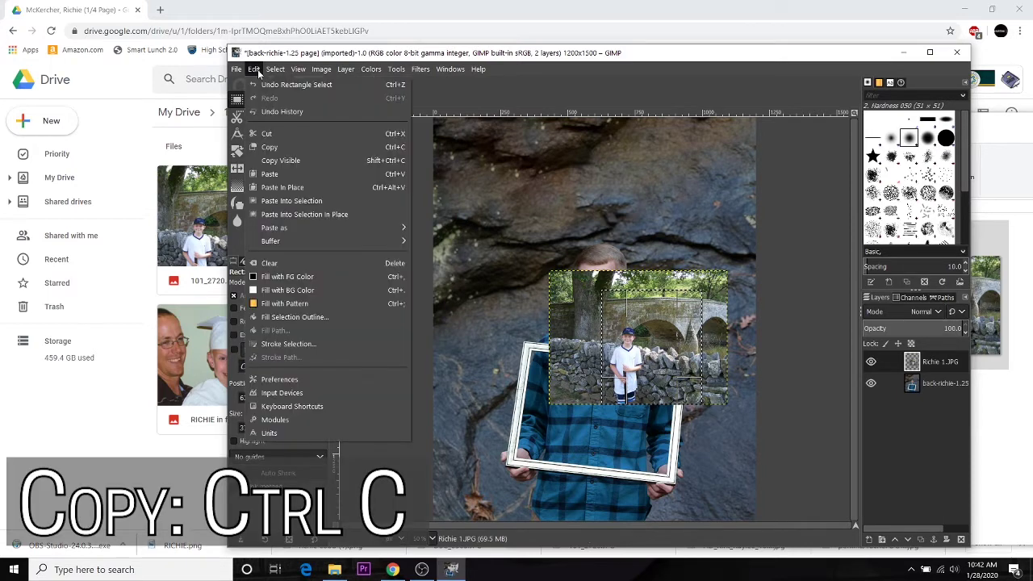
{"action": "left_click", "coordinate": [313, 151]}
{"action": "key", "text": "ctrl"}
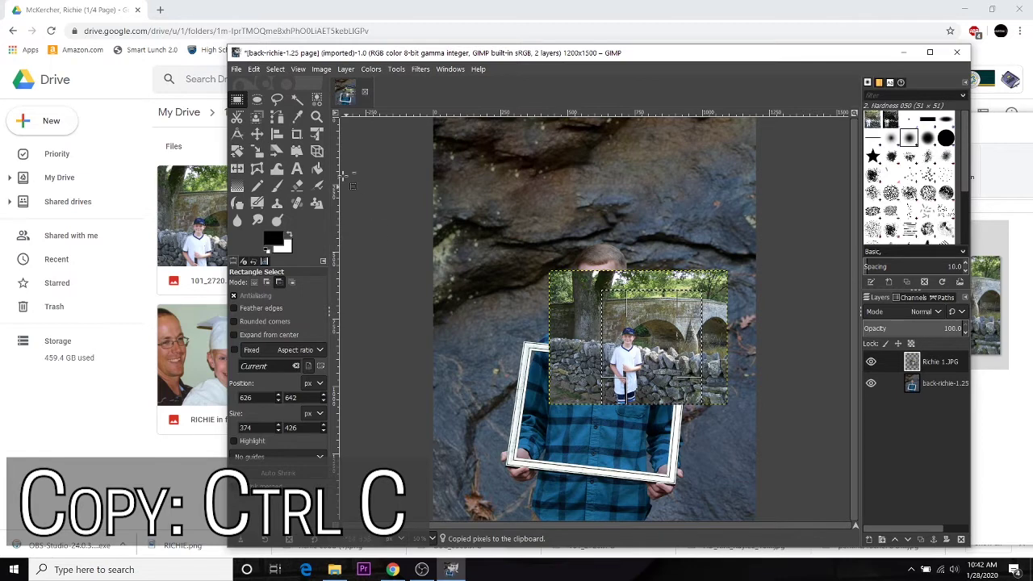
{"action": "left_click", "coordinate": [275, 68]}
{"action": "mouse_move", "coordinate": [253, 69]}
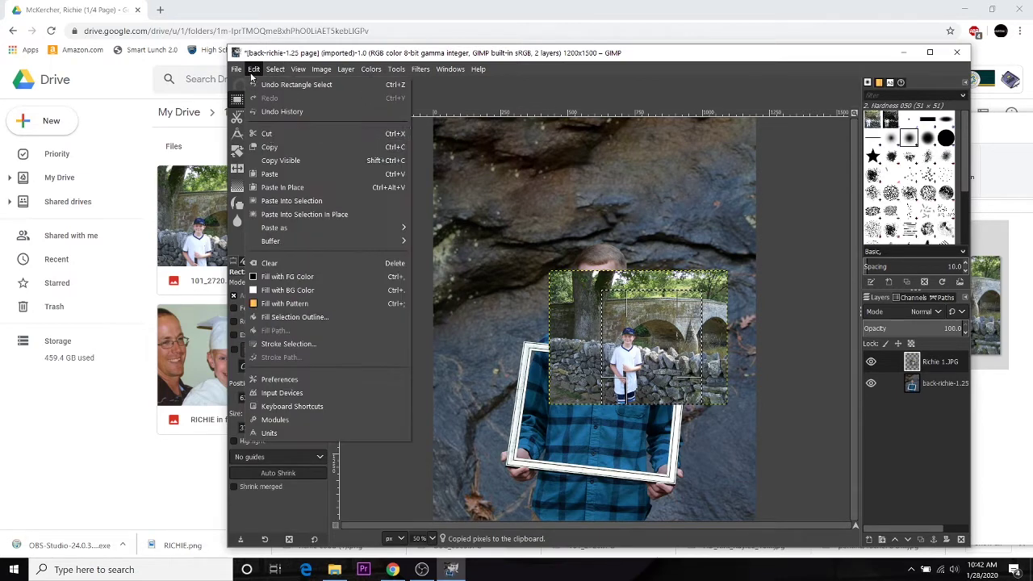
{"action": "left_click", "coordinate": [300, 174]}
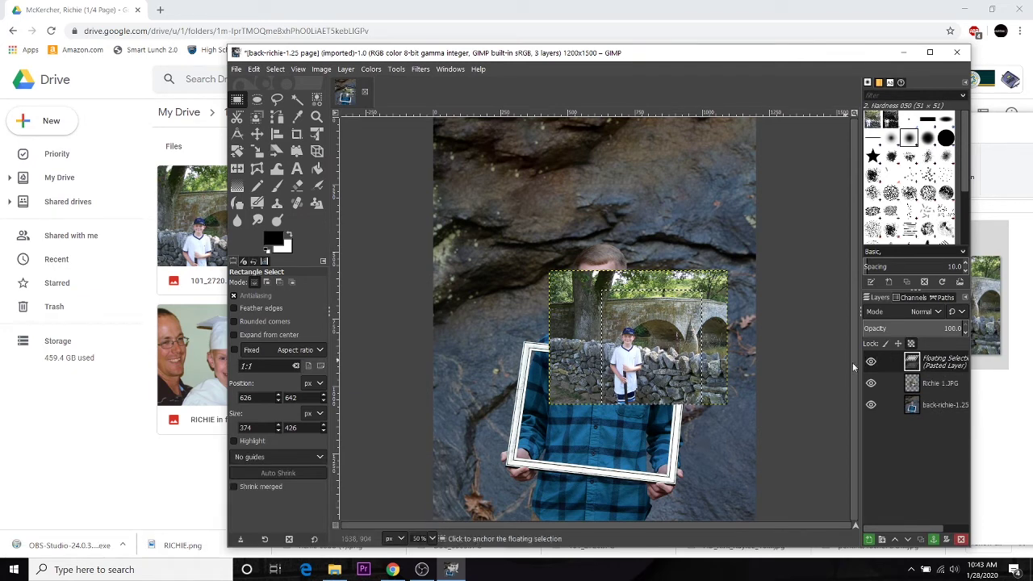
Step: Turn the floating paste into a new Pasted Layer, then reselect Richie 1.JPG
{"action": "right_click", "coordinate": [944, 365]}
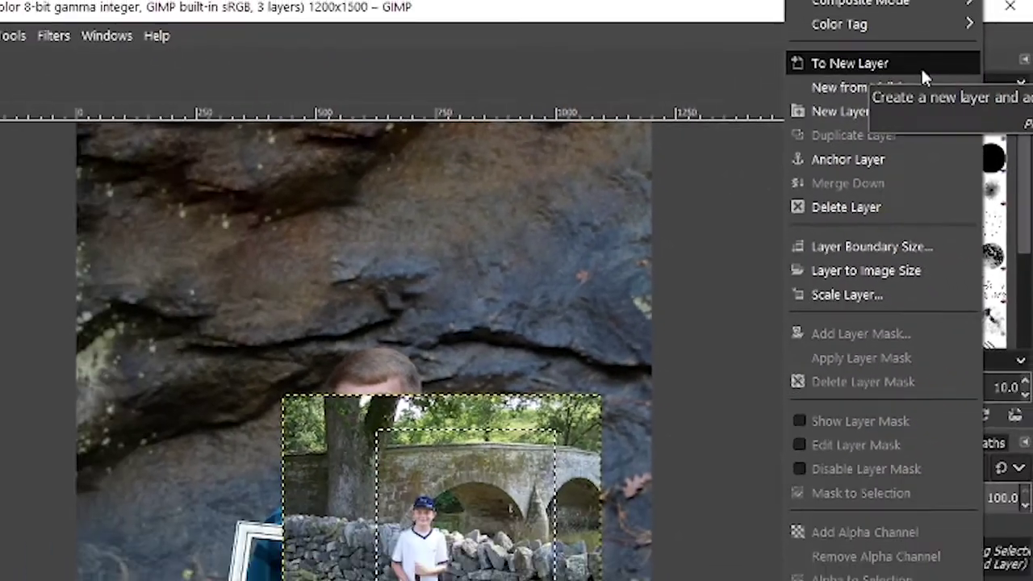
{"action": "left_click", "coordinate": [911, 38]}
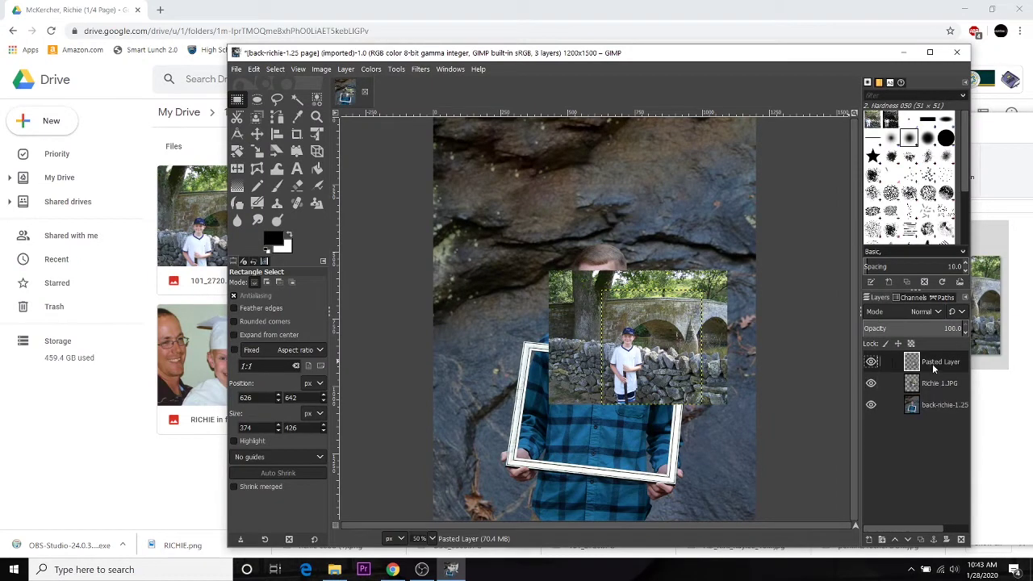
{"action": "left_click", "coordinate": [934, 384]}
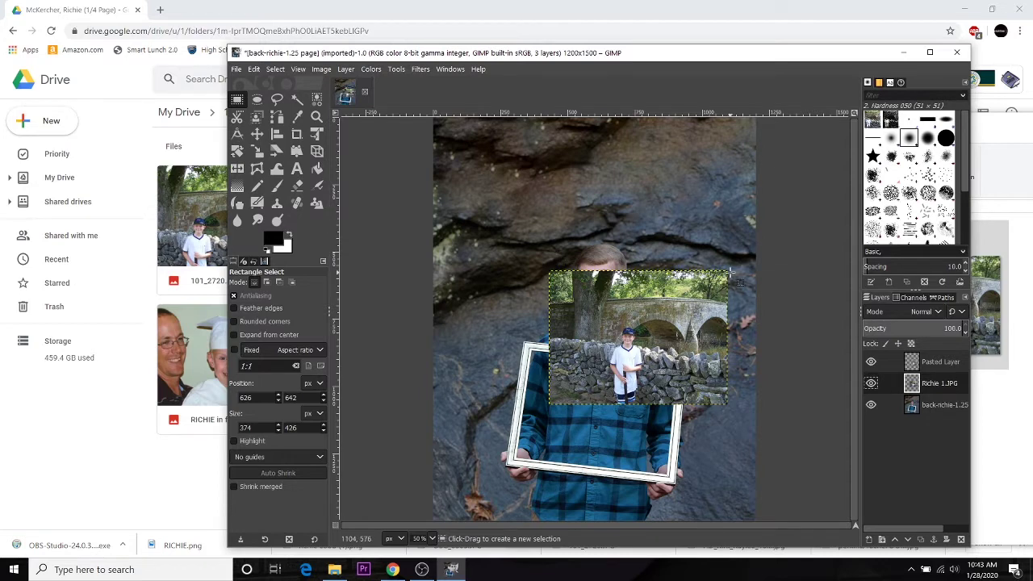
{"action": "left_click", "coordinate": [940, 405]}
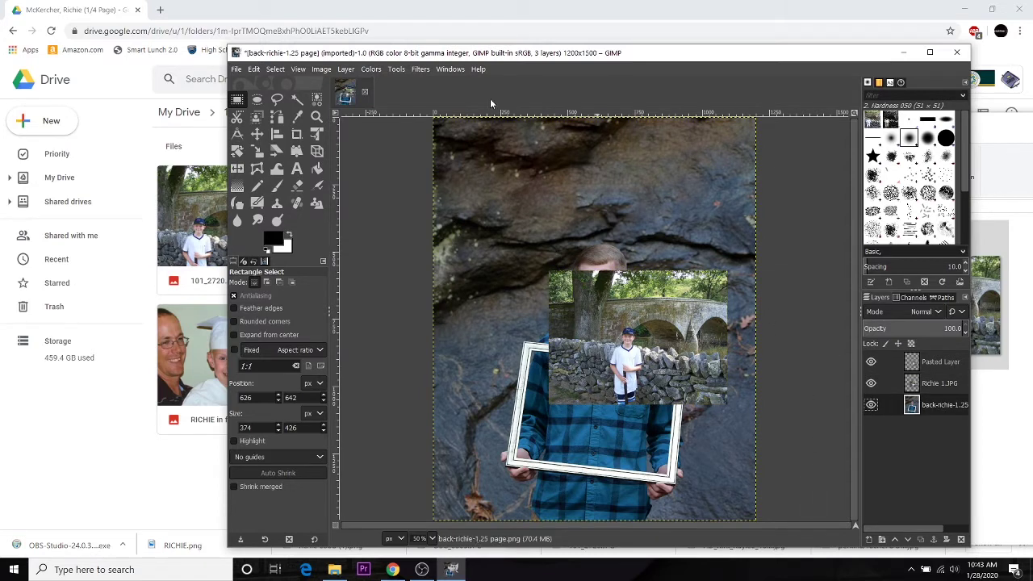
{"action": "left_click", "coordinate": [951, 384]}
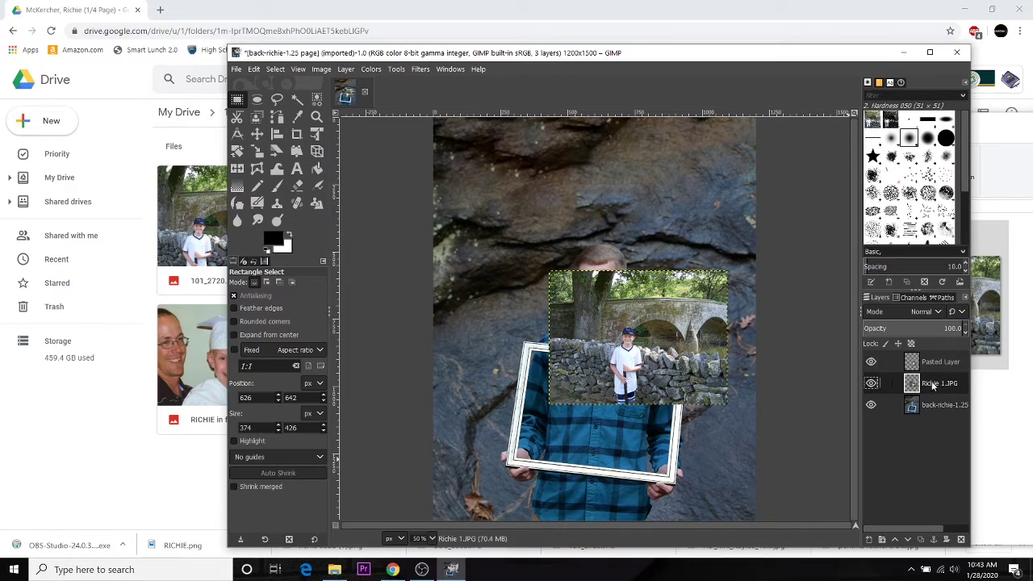
Step: Clear outside the selection, delete the Richie 1.JPG layer, and move the boy crop lower left
{"action": "key", "text": "ctrl+i"}
{"action": "key", "text": "Delete"}
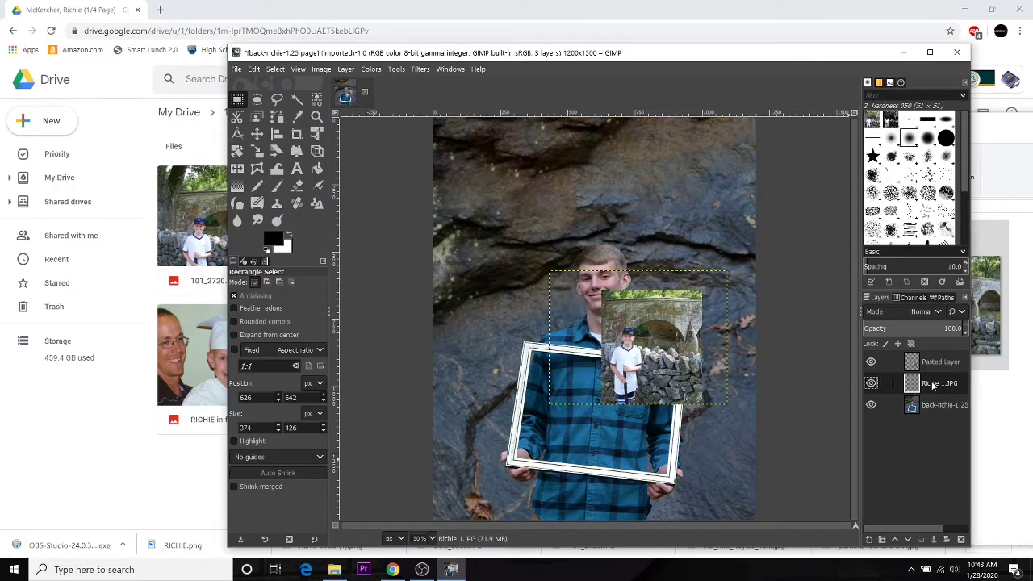
{"action": "right_click", "coordinate": [933, 386]}
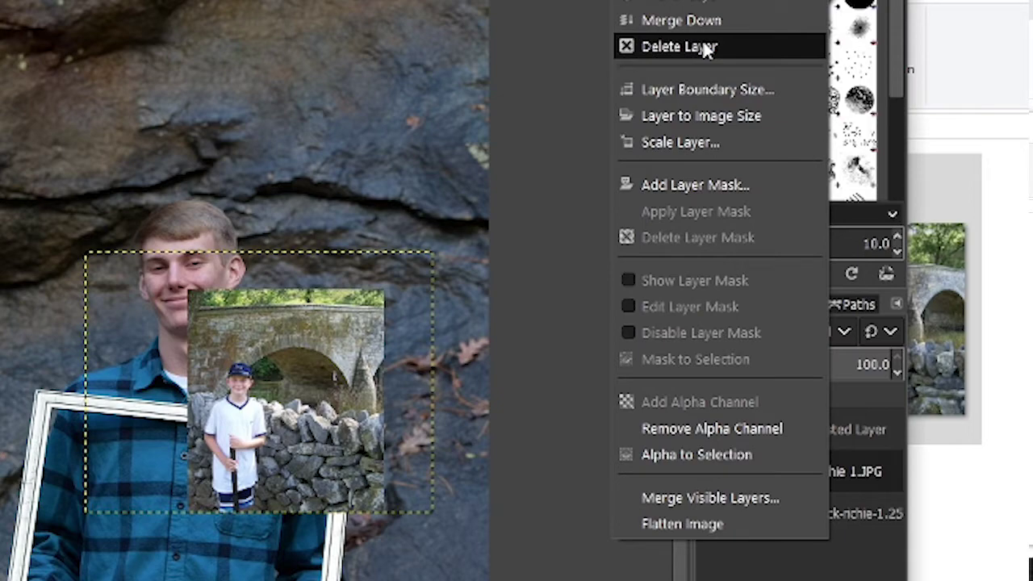
{"action": "left_click", "coordinate": [705, 49]}
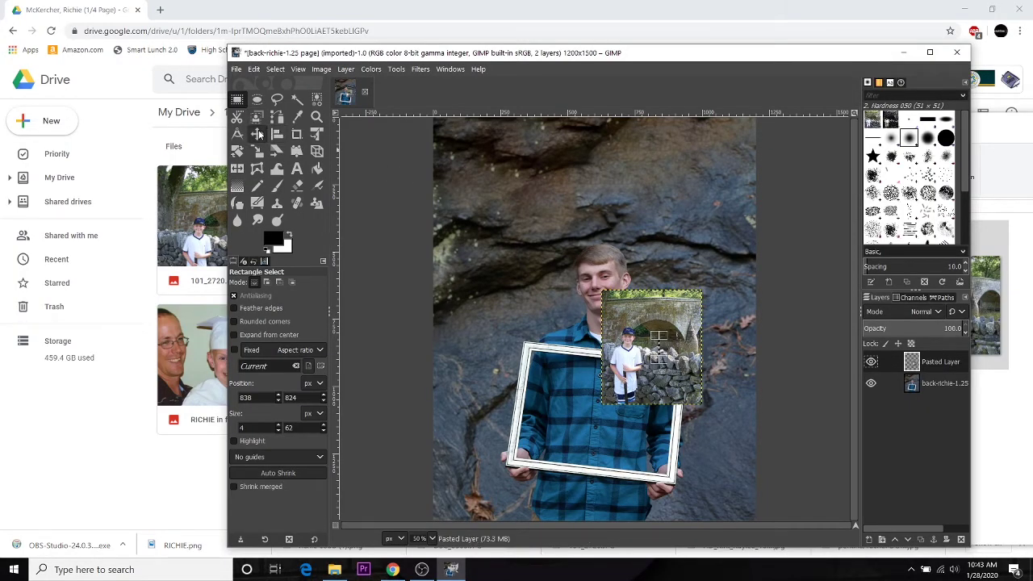
{"action": "left_click", "coordinate": [258, 135]}
{"action": "left_click_drag", "start_coordinate": [684, 323], "coordinate": [510, 423]}
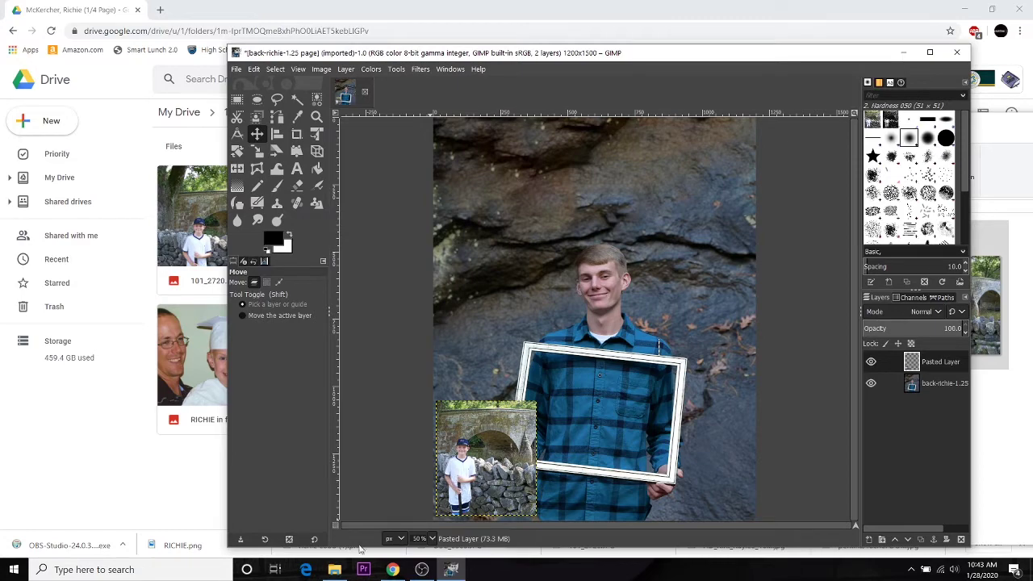
Step: Bring RICHIE 2.png from the tribute folder into the page as a layer
{"action": "left_click", "coordinate": [334, 570]}
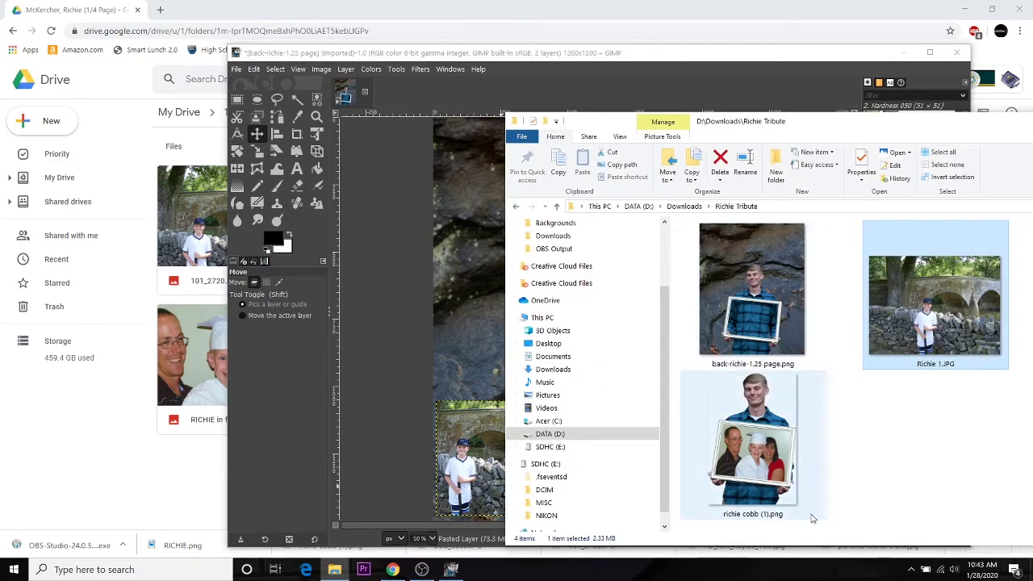
{"action": "left_click_drag", "start_coordinate": [908, 121], "coordinate": [219, 130]}
{"action": "left_click", "coordinate": [494, 275]}
{"action": "left_click_drag", "start_coordinate": [714, 442], "coordinate": [715, 443]}
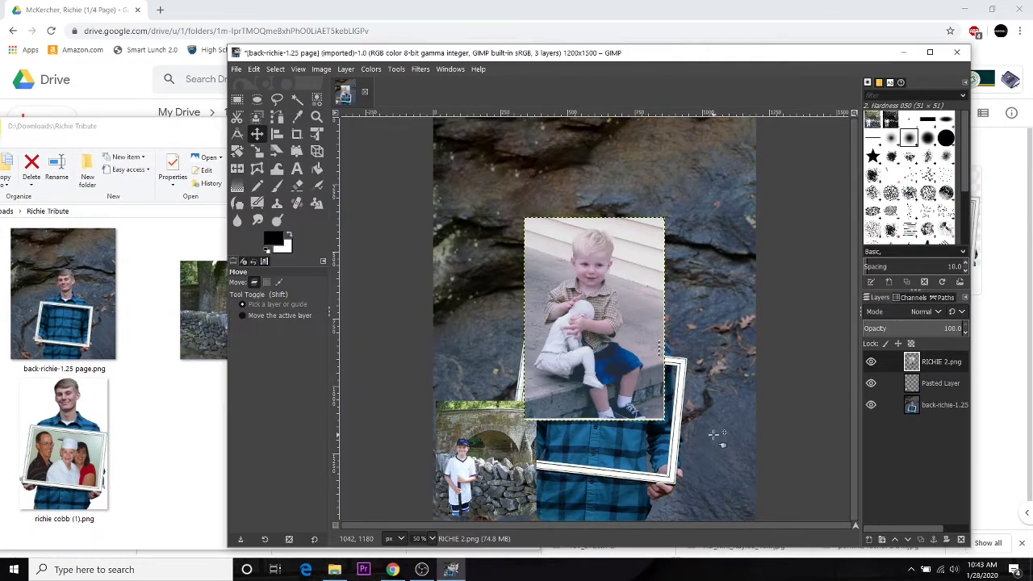
{"action": "mouse_move", "coordinate": [559, 249]}
{"action": "left_mouse_down"}
{"action": "mouse_move", "coordinate": [680, 348]}
{"action": "mouse_move", "coordinate": [645, 341]}
{"action": "left_mouse_up"}
Step: Select and copy the toddler, then paste it as a new layer, Pasted Layer #1
{"action": "key", "text": "r"}
{"action": "mouse_move", "coordinate": [602, 304]}
{"action": "left_mouse_down"}
{"action": "mouse_move", "coordinate": [750, 512]}
{"action": "mouse_move", "coordinate": [741, 513]}
{"action": "left_mouse_up"}
{"action": "key", "text": "ctrl+c"}
{"action": "key", "text": "ctrl+v"}
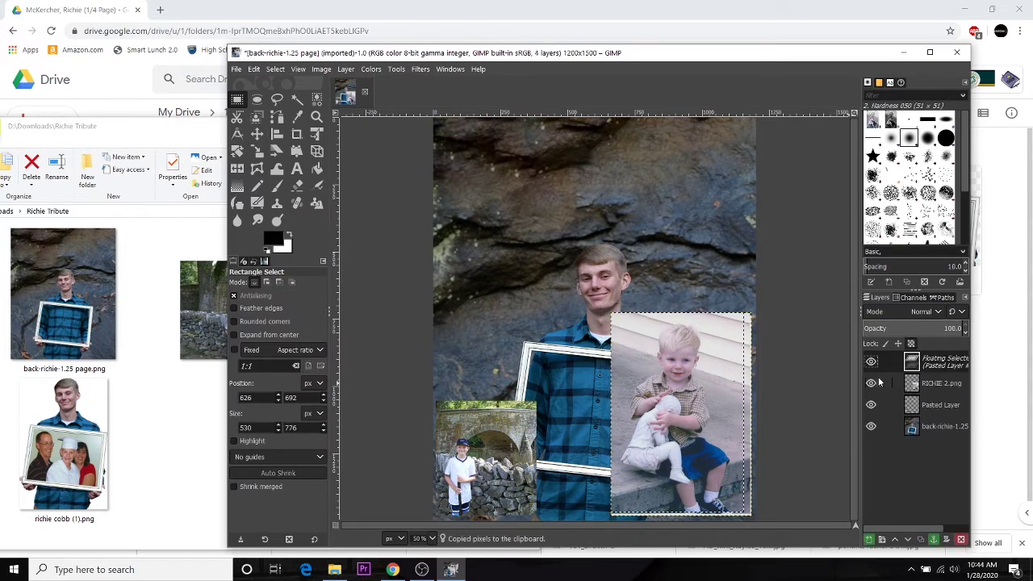
{"action": "right_click", "coordinate": [945, 385]}
{"action": "left_click", "coordinate": [880, 83]}
Step: Delete the RICHIE 2.png layer and shrink the toddler crop to about 335×501
{"action": "right_click", "coordinate": [951, 386]}
{"action": "left_click", "coordinate": [884, 165]}
{"action": "left_click", "coordinate": [257, 151]}
{"action": "left_click_drag", "start_coordinate": [642, 315], "coordinate": [684, 379]}
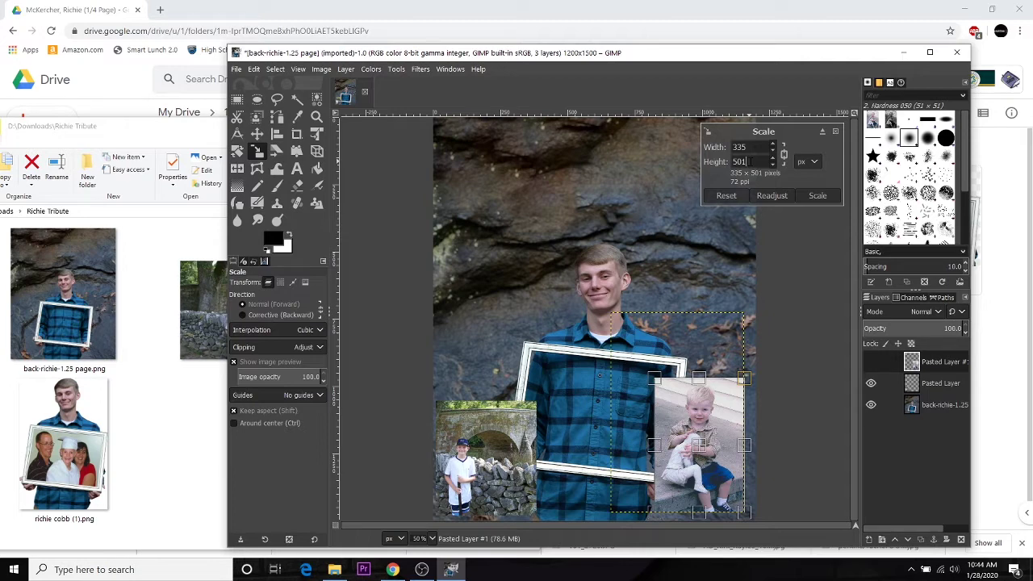
Step: Scale the toddler layer to 341×510 by setting Height to 510
{"action": "left_click_drag", "start_coordinate": [745, 162], "coordinate": [726, 165]}
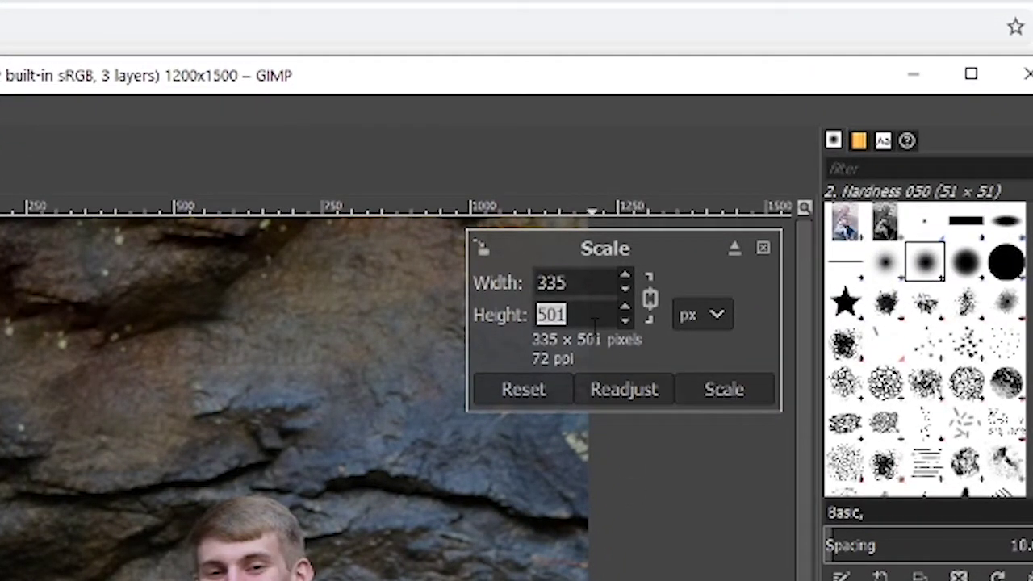
{"action": "type", "text": "510"}
{"action": "key", "text": "Tab"}
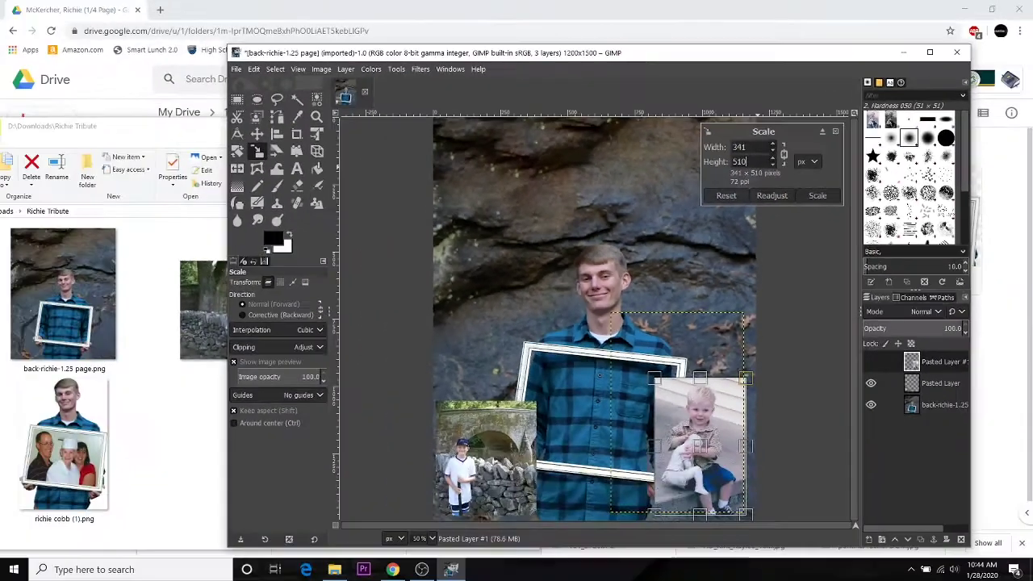
{"action": "left_click", "coordinate": [817, 196]}
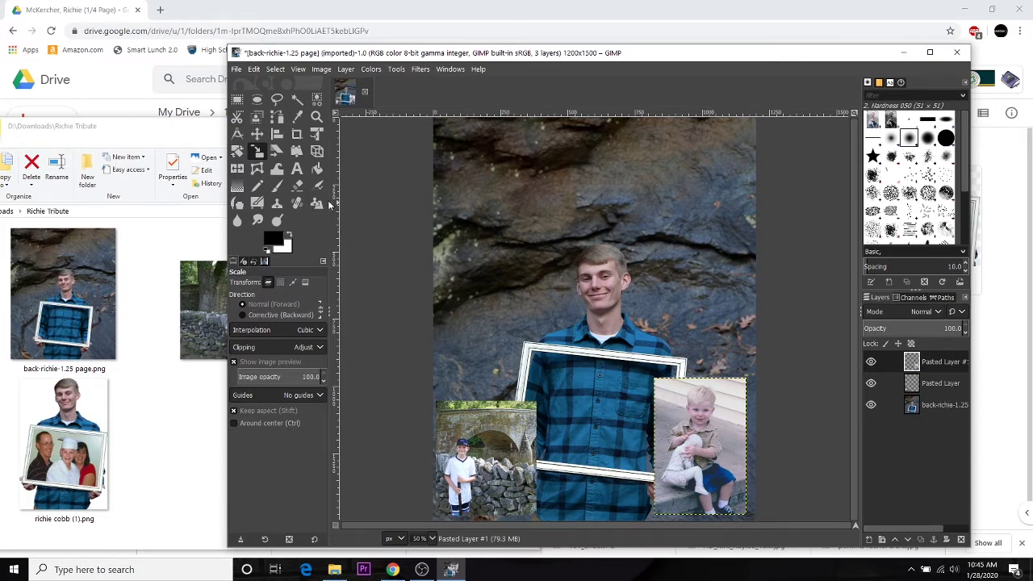
Step: Nudge the toddler photo right into the lower-right corner and bring back the Richie Tribute folder
{"action": "left_click", "coordinate": [258, 135]}
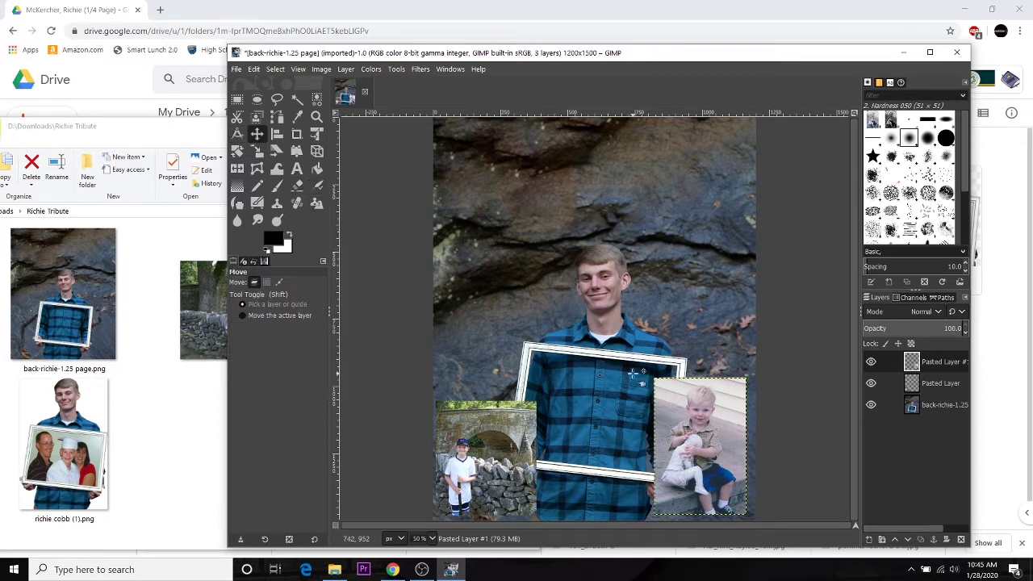
{"action": "left_click_drag", "start_coordinate": [707, 454], "coordinate": [708, 455]}
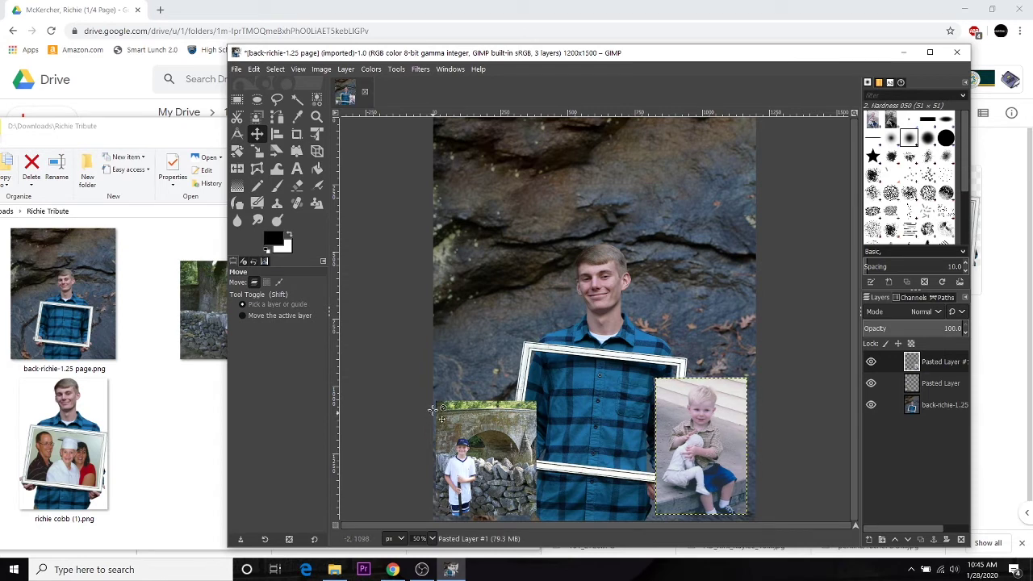
{"action": "left_click_drag", "start_coordinate": [708, 451], "coordinate": [715, 453]}
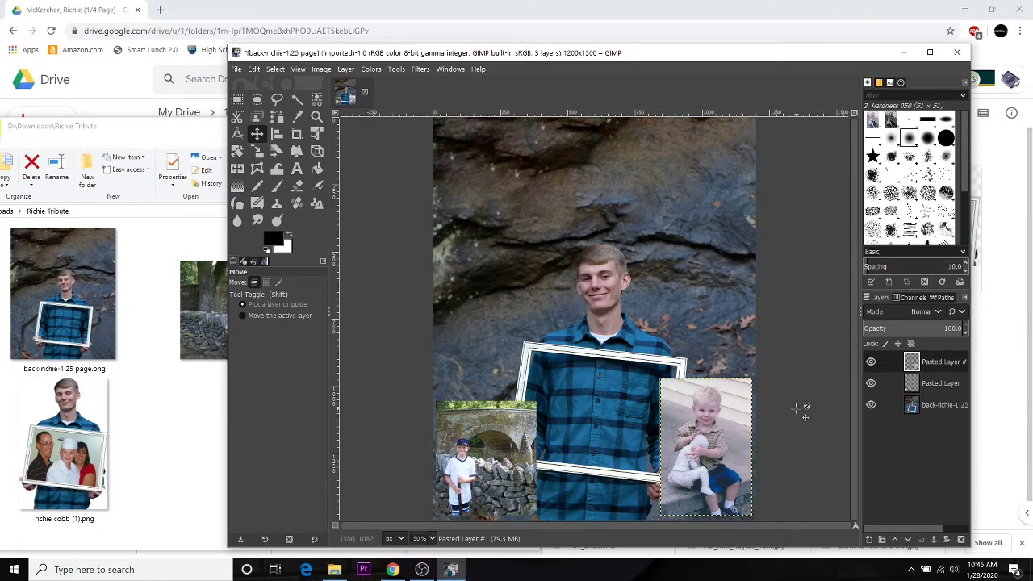
{"action": "left_click", "coordinate": [335, 570]}
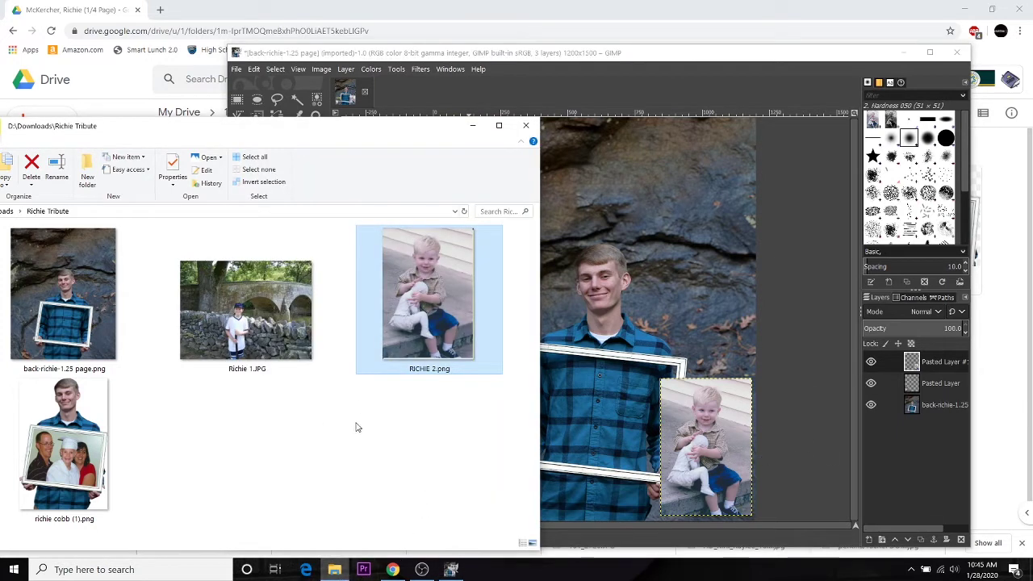
{"action": "left_click", "coordinate": [67, 462]}
{"action": "left_click_drag", "start_coordinate": [67, 462], "coordinate": [603, 320]}
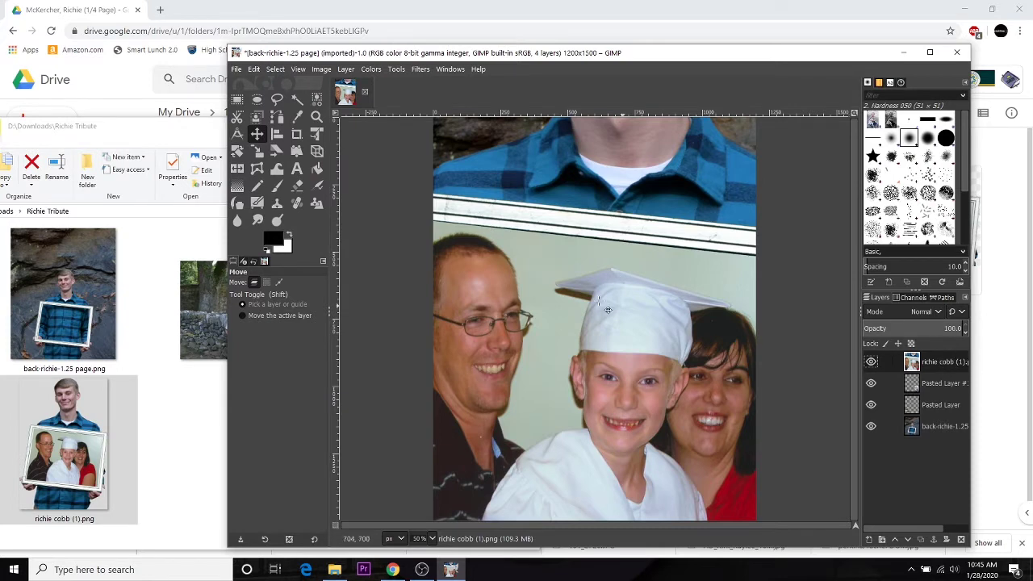
{"action": "left_click", "coordinate": [256, 151]}
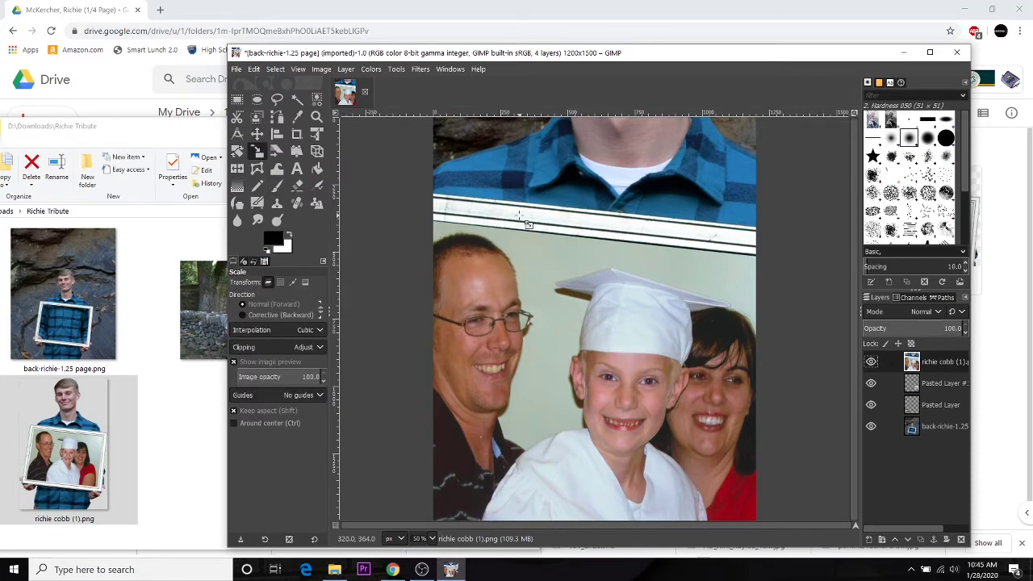
{"action": "left_click_drag", "start_coordinate": [501, 218], "coordinate": [702, 292]}
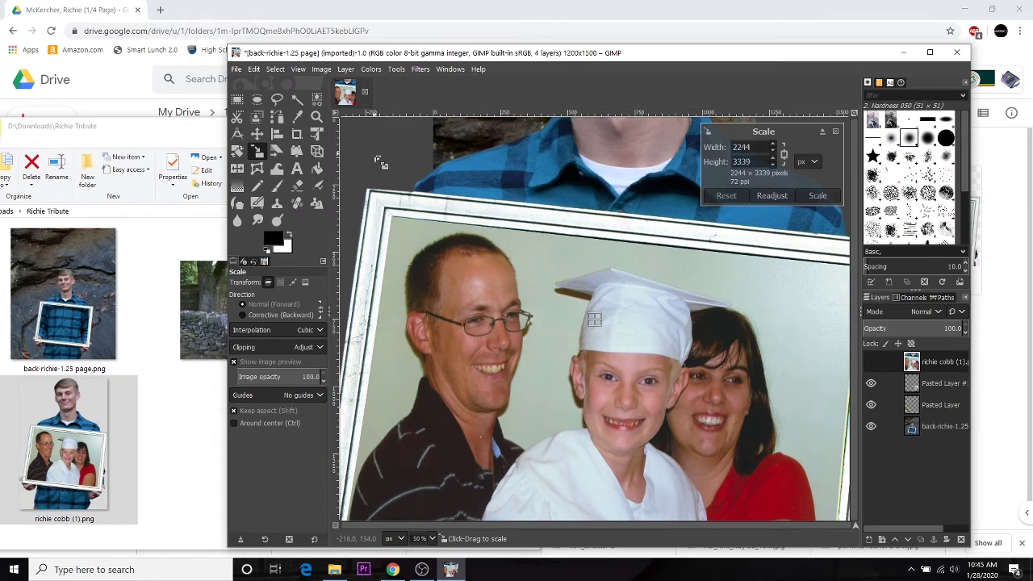
{"action": "left_click_drag", "start_coordinate": [397, 167], "coordinate": [702, 448]}
{"action": "key", "text": "Return"}
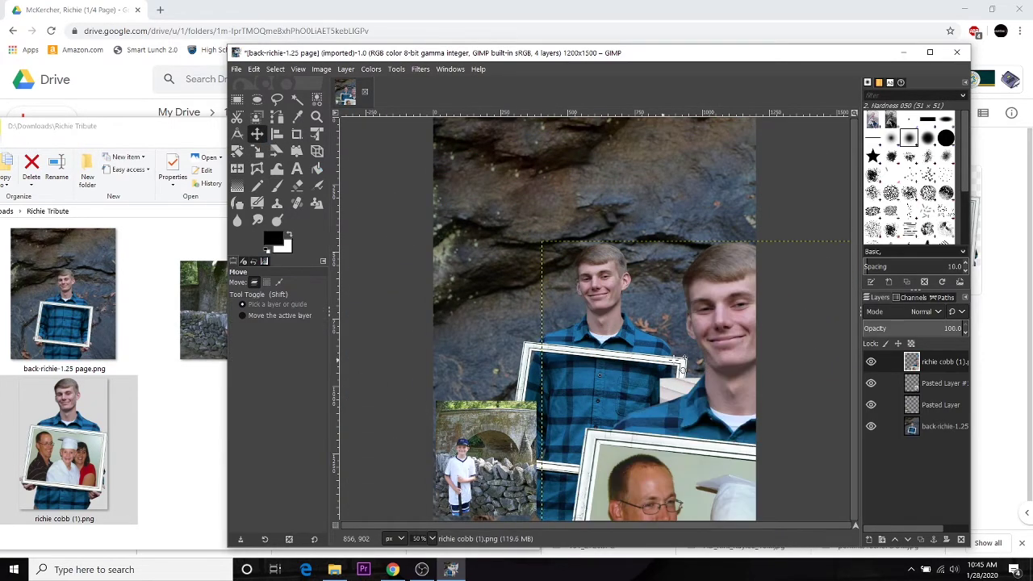
{"action": "key", "text": "m"}
{"action": "left_click_drag", "start_coordinate": [775, 517], "coordinate": [611, 349]}
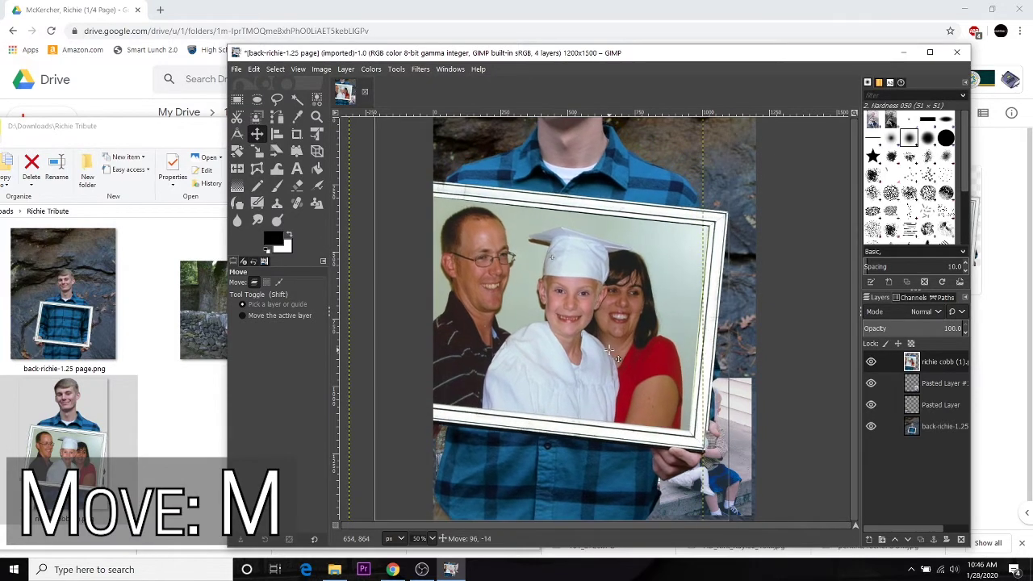
{"action": "left_click", "coordinate": [257, 152]}
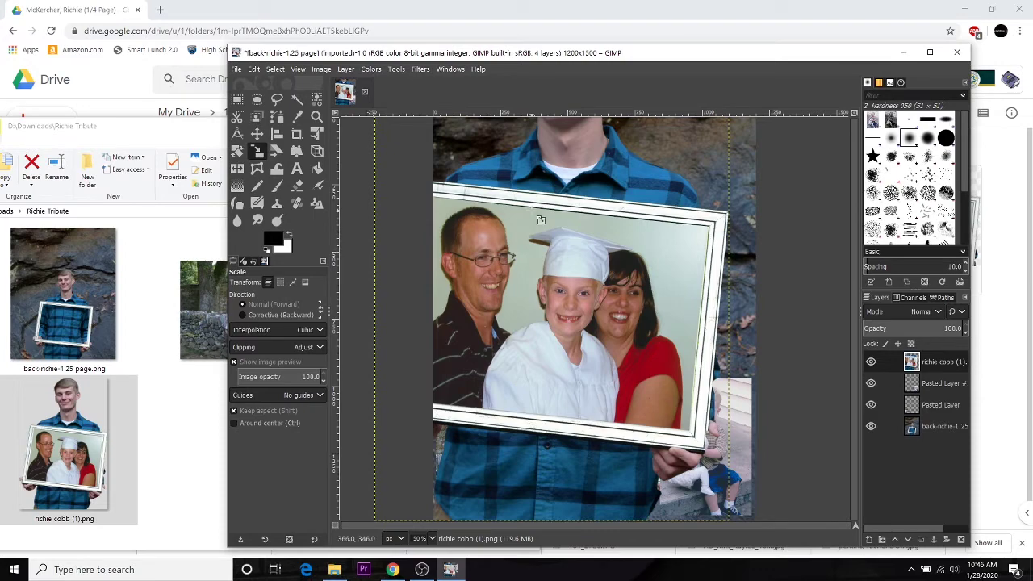
{"action": "left_click", "coordinate": [540, 219]}
{"action": "left_click_drag", "start_coordinate": [449, 153], "coordinate": [658, 371]}
Step: Shrink the portrait layer further to 696 × 1035 and apply the scale
{"action": "scroll", "coordinate": [696, 339], "scroll_direction": "up", "scroll_amount": 2}
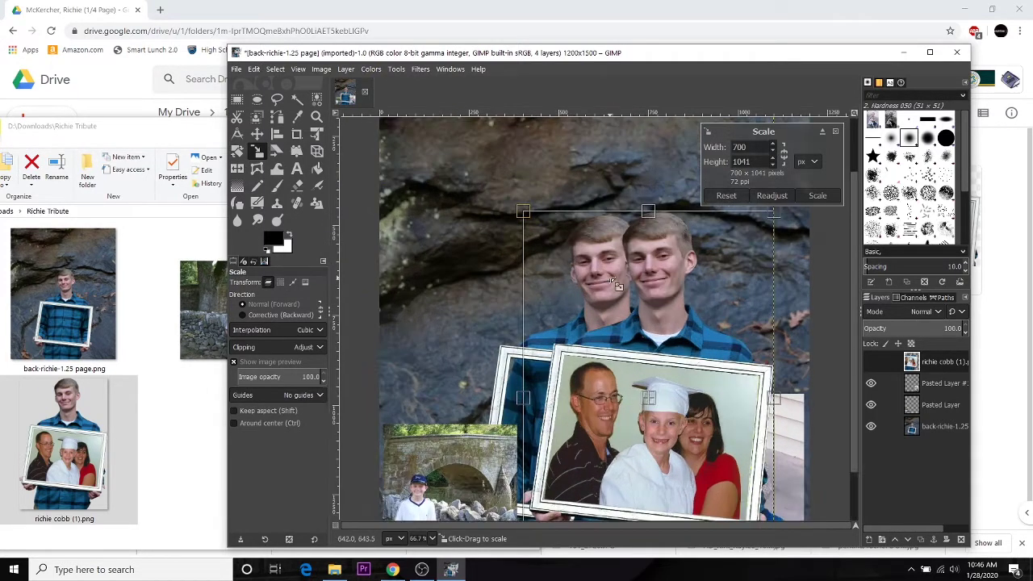
{"action": "scroll", "coordinate": [789, 355], "scroll_direction": "up", "scroll_amount": 1}
{"action": "scroll", "coordinate": [787, 357], "scroll_direction": "up", "scroll_amount": 3}
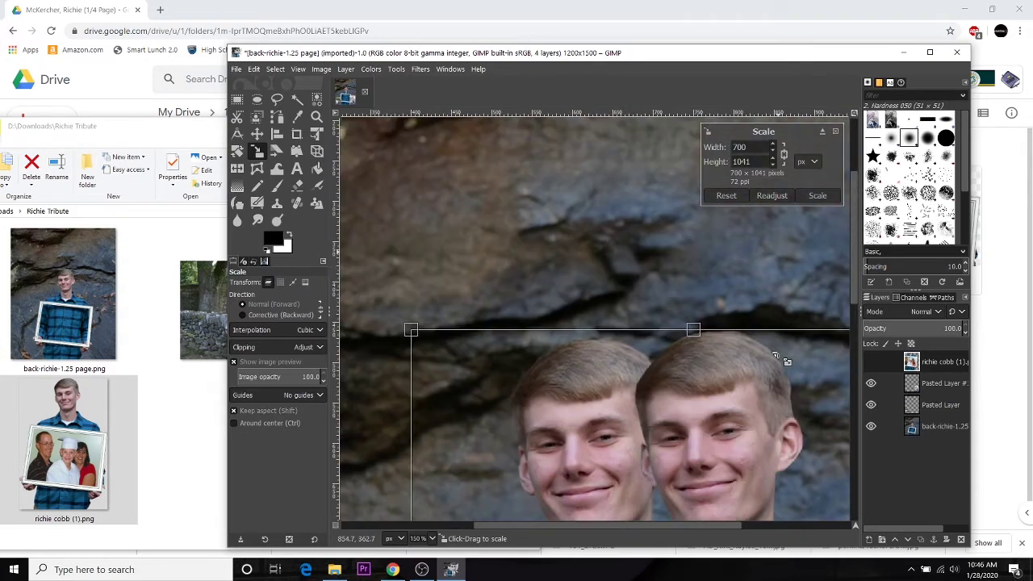
{"action": "left_click_drag", "start_coordinate": [667, 300], "coordinate": [660, 274]}
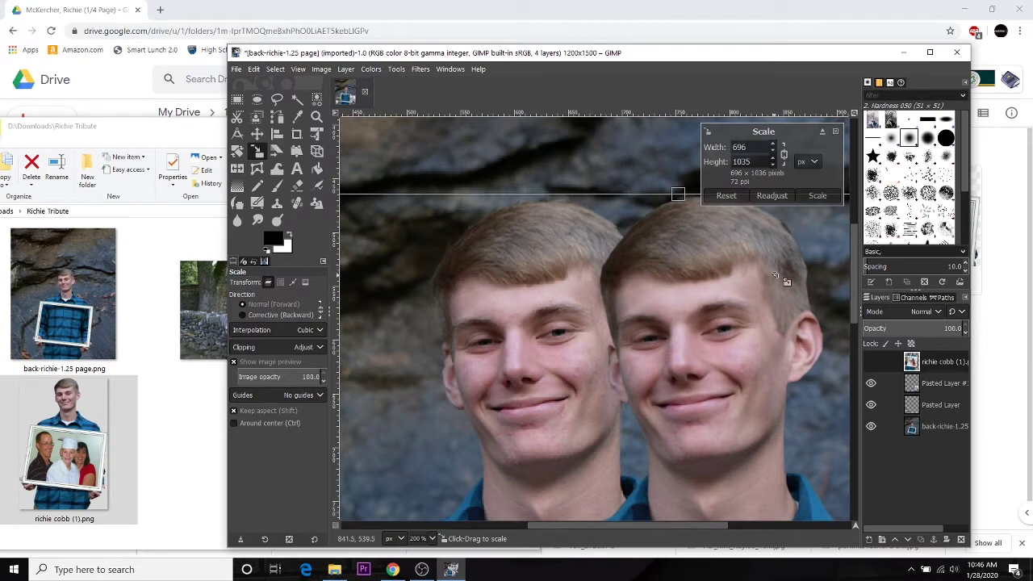
{"action": "left_click", "coordinate": [817, 196]}
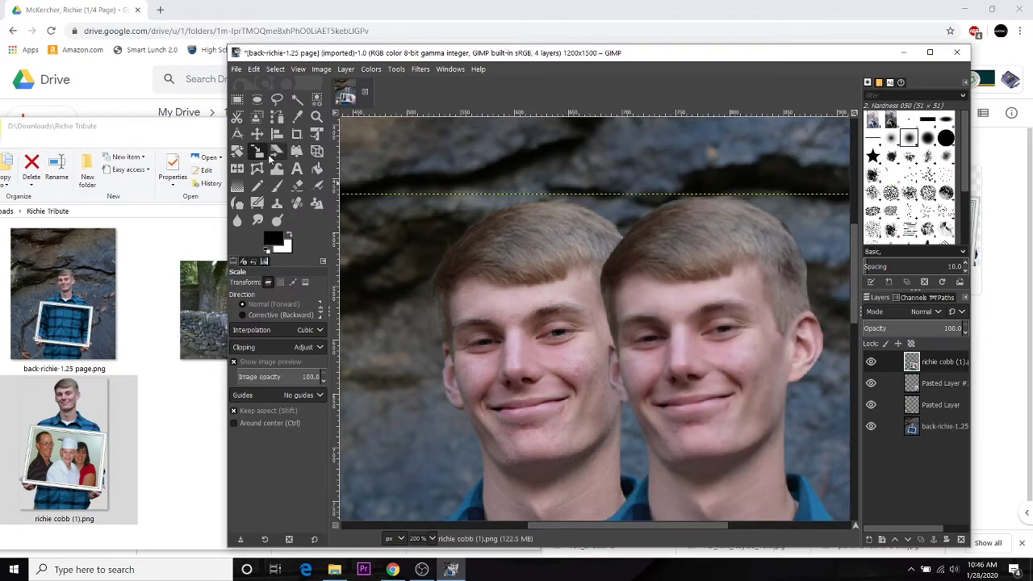
{"action": "left_click", "coordinate": [257, 133]}
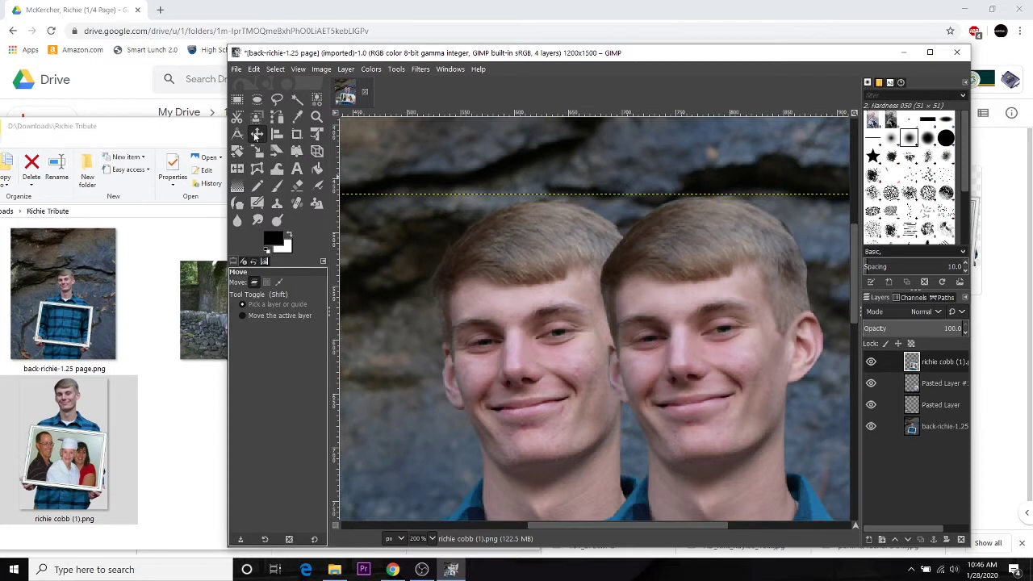
Step: Slide the resized portrait left over the original face and maximize the GIMP window
{"action": "left_click_drag", "start_coordinate": [700, 302], "coordinate": [538, 304]}
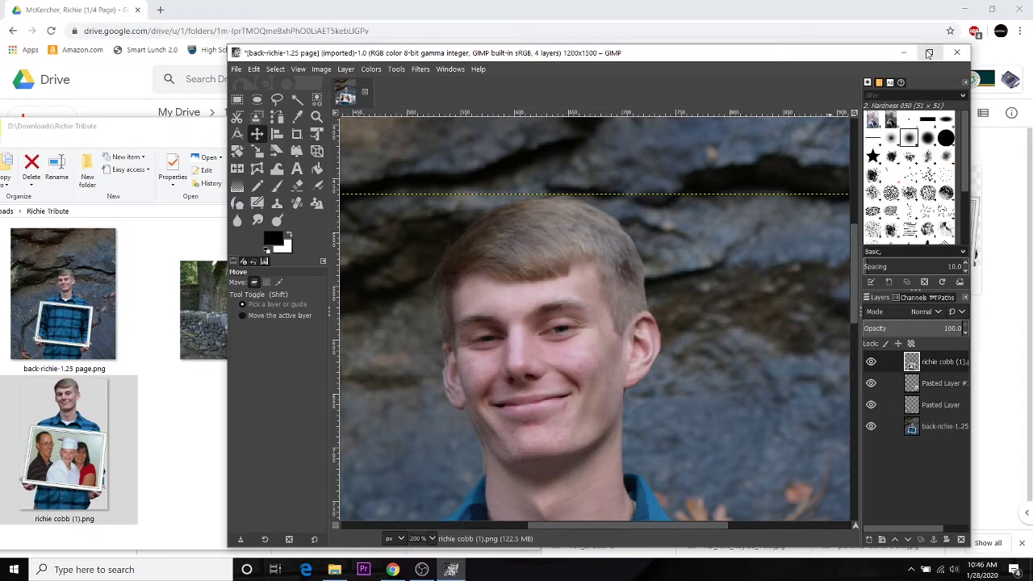
{"action": "left_click", "coordinate": [929, 53]}
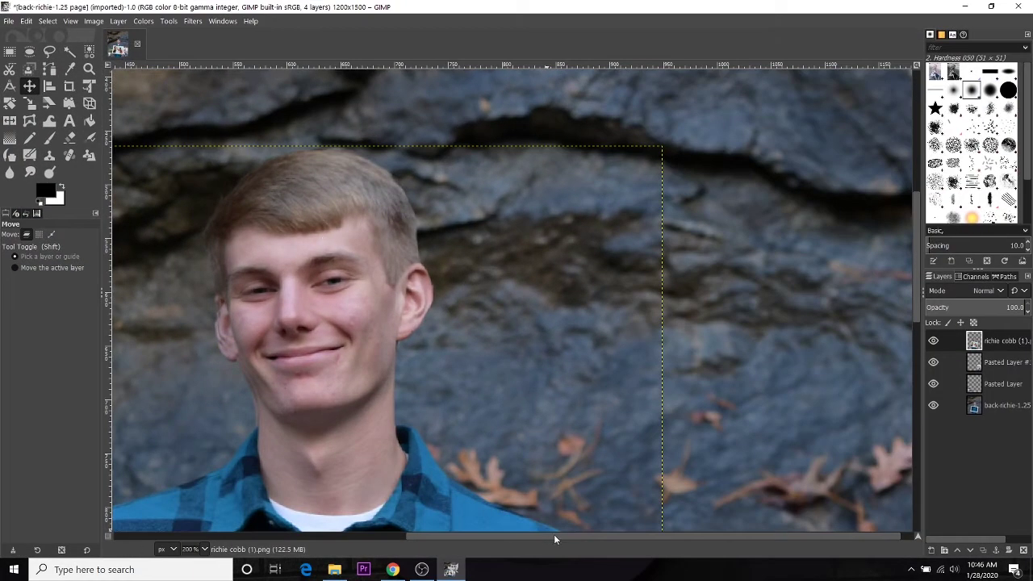
Step: Nudge the portrait layer a few pixels left and down to line up with the face
{"action": "left_click_drag", "start_coordinate": [553, 536], "coordinate": [464, 538]}
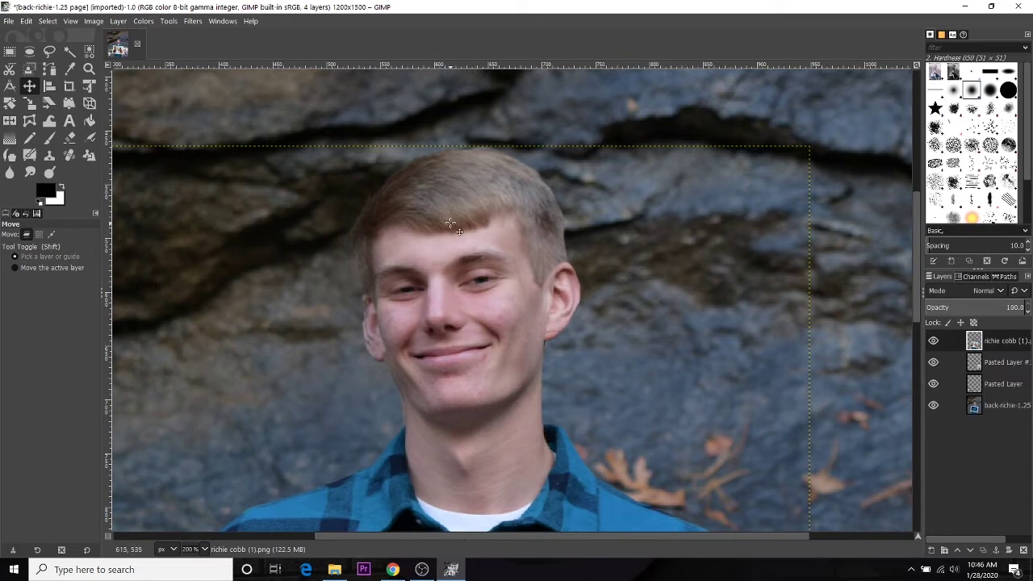
{"action": "key", "text": "Left"}
{"action": "key", "text": "Left"}
{"action": "key", "text": "Left"}
{"action": "key", "text": "Left"}
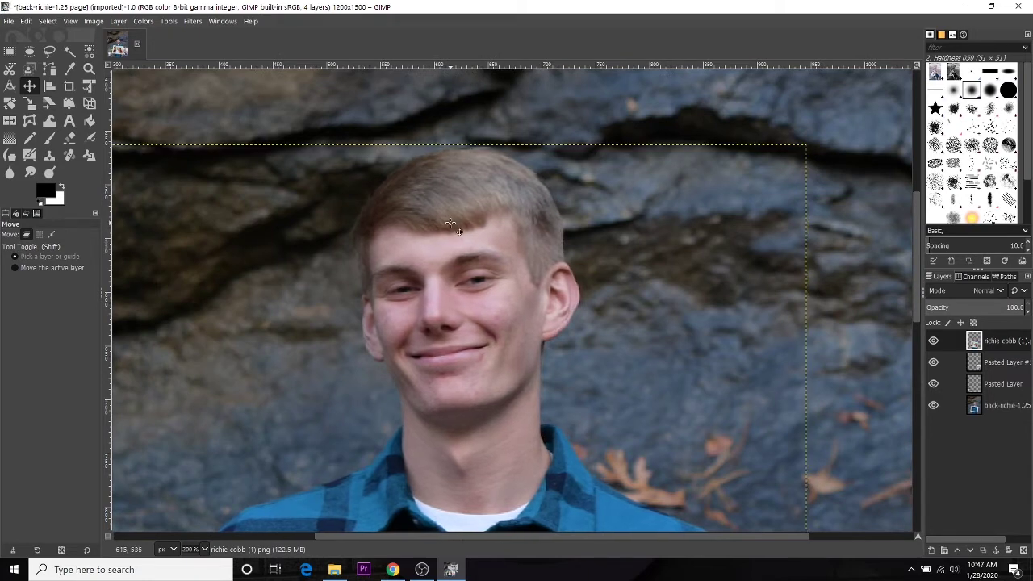
{"action": "key", "text": "Down"}
{"action": "key", "text": "Down"}
{"action": "key", "text": "Down"}
{"action": "key", "text": "Down"}
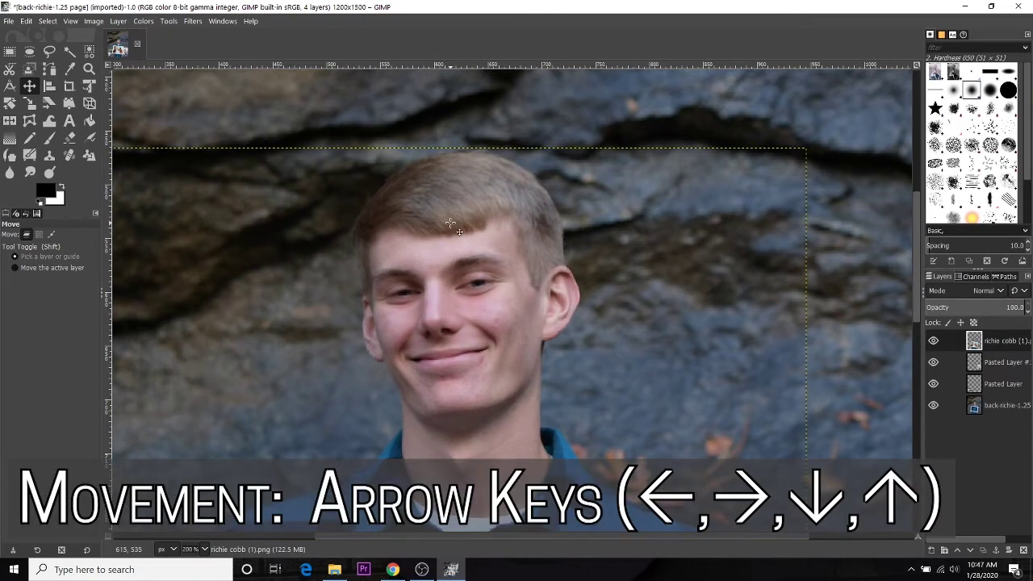
{"action": "key", "text": "Down"}
{"action": "key", "text": "Down"}
{"action": "key", "text": "Left"}
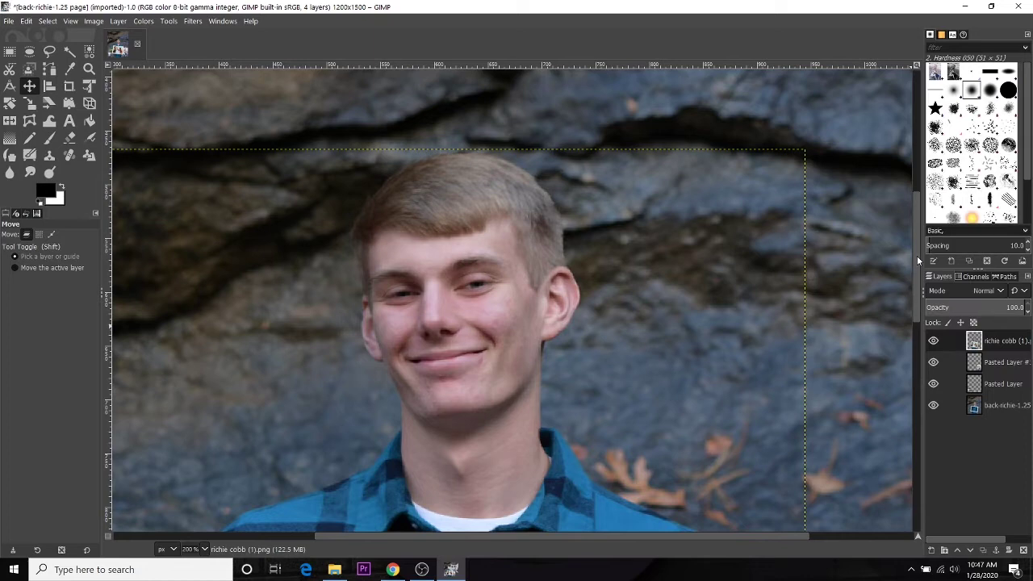
{"action": "left_click_drag", "start_coordinate": [917, 255], "coordinate": [933, 491]}
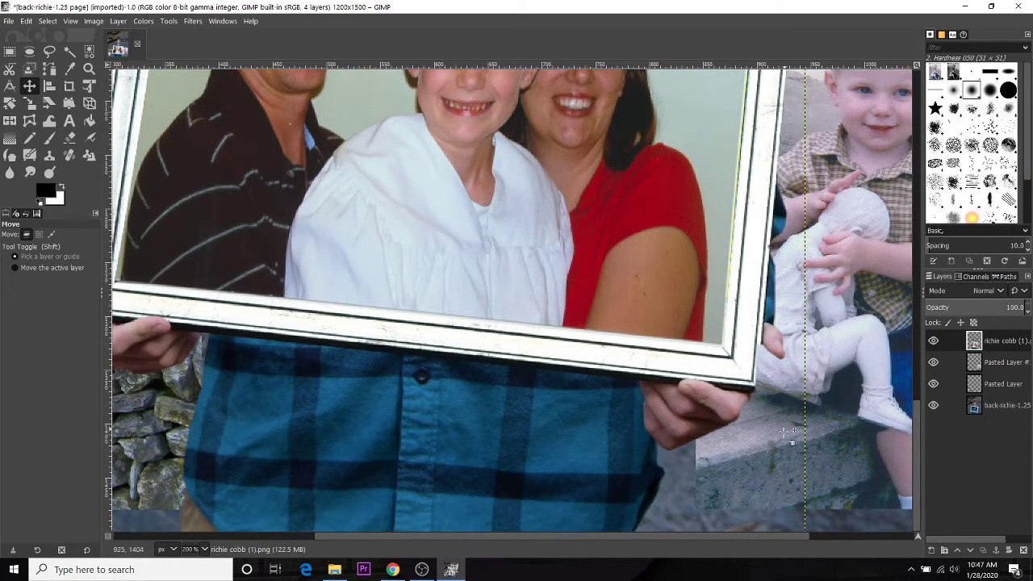
{"action": "scroll", "coordinate": [645, 508], "scroll_direction": "left", "scroll_amount": 5}
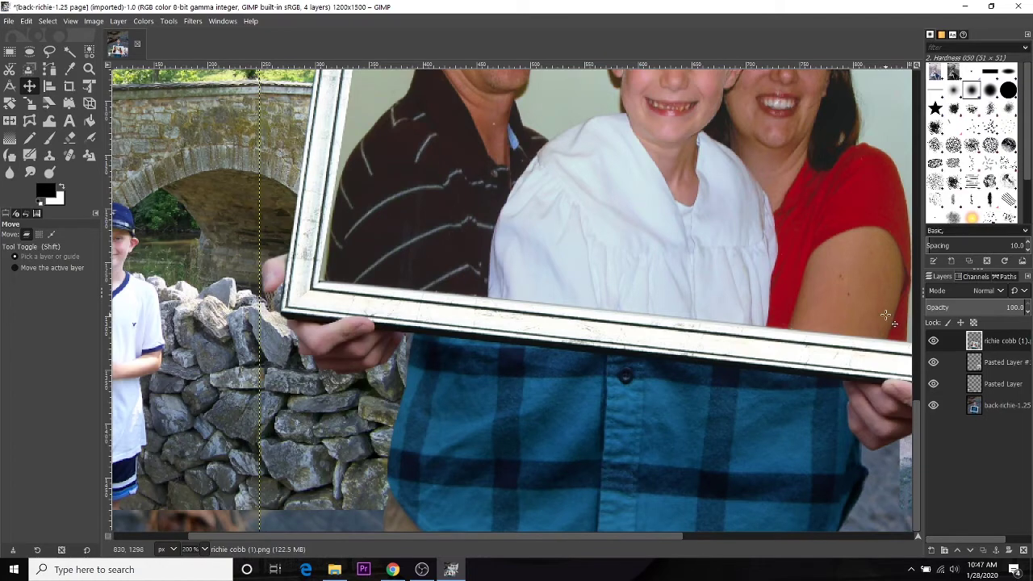
{"action": "scroll", "coordinate": [910, 404], "scroll_direction": "up", "scroll_amount": 10}
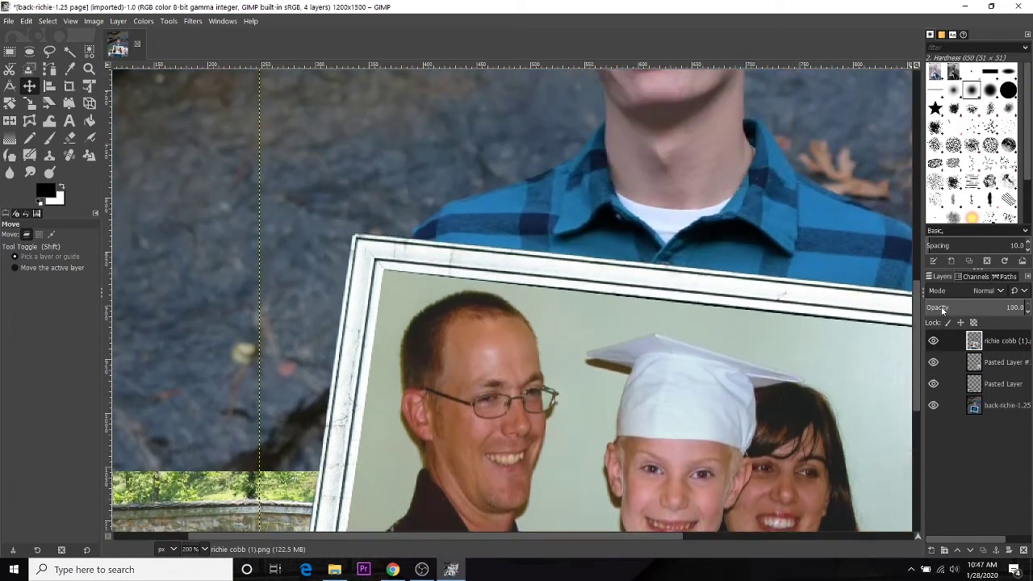
{"action": "scroll", "coordinate": [775, 278], "scroll_direction": "up", "scroll_amount": 4}
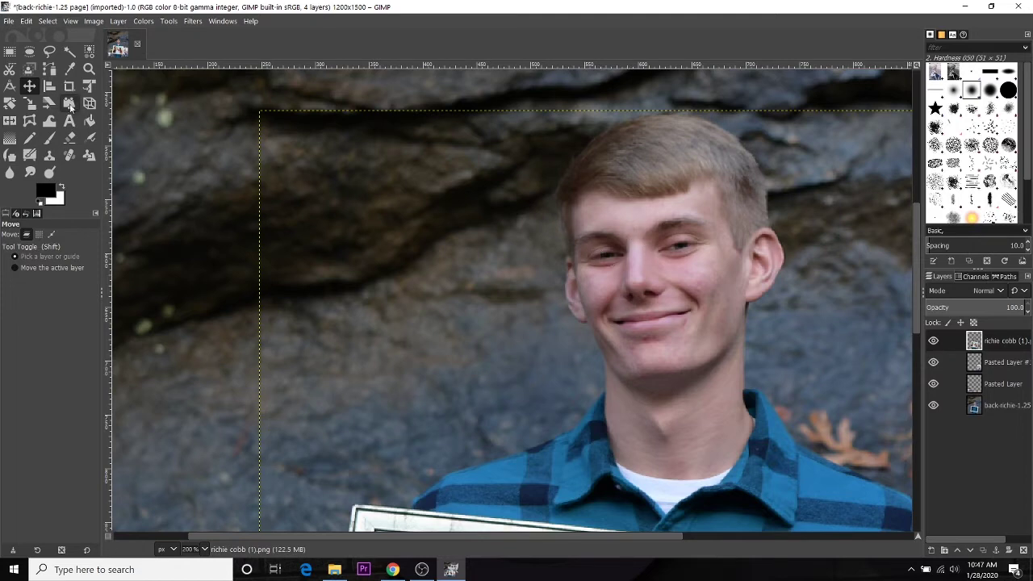
{"action": "key", "text": "shift+s"}
{"action": "left_click", "coordinate": [597, 246]}
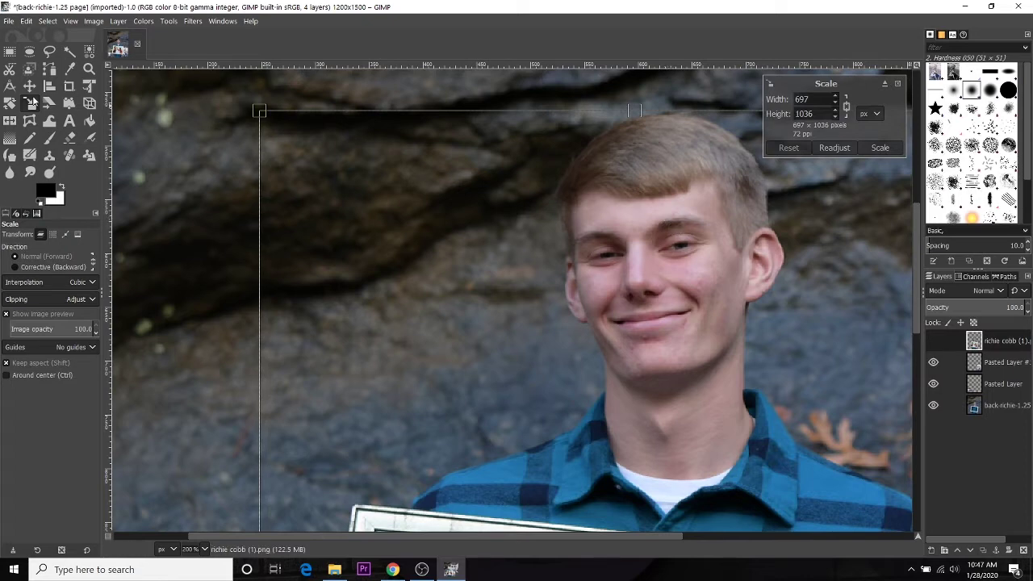
{"action": "left_click", "coordinate": [31, 87]}
{"action": "scroll", "coordinate": [530, 231], "scroll_direction": "down", "scroll_amount": 4}
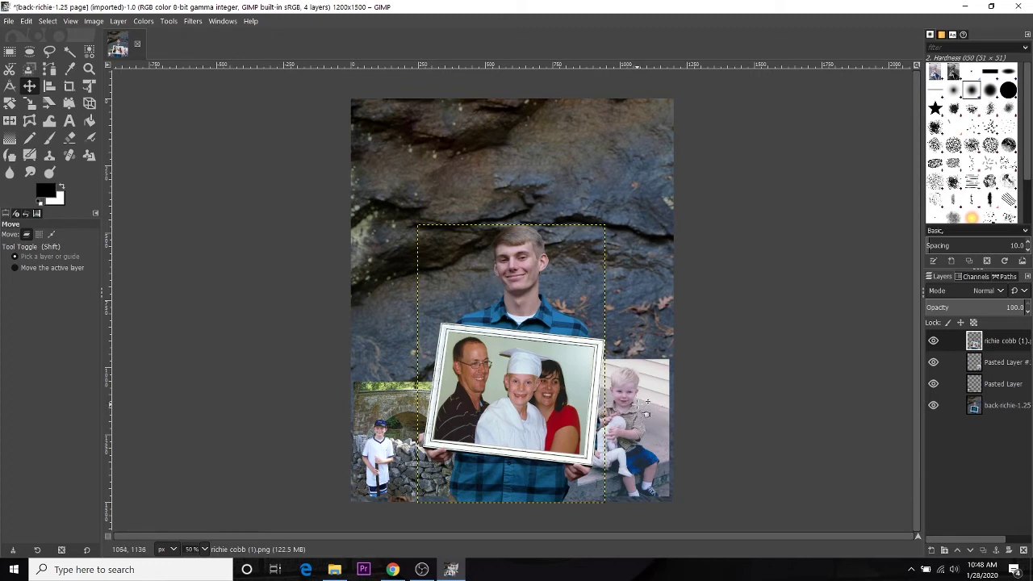
Step: Scale the toddler photo, Pasted Layer #1, down to 294 × 440 pixels
{"action": "left_click", "coordinate": [1004, 370]}
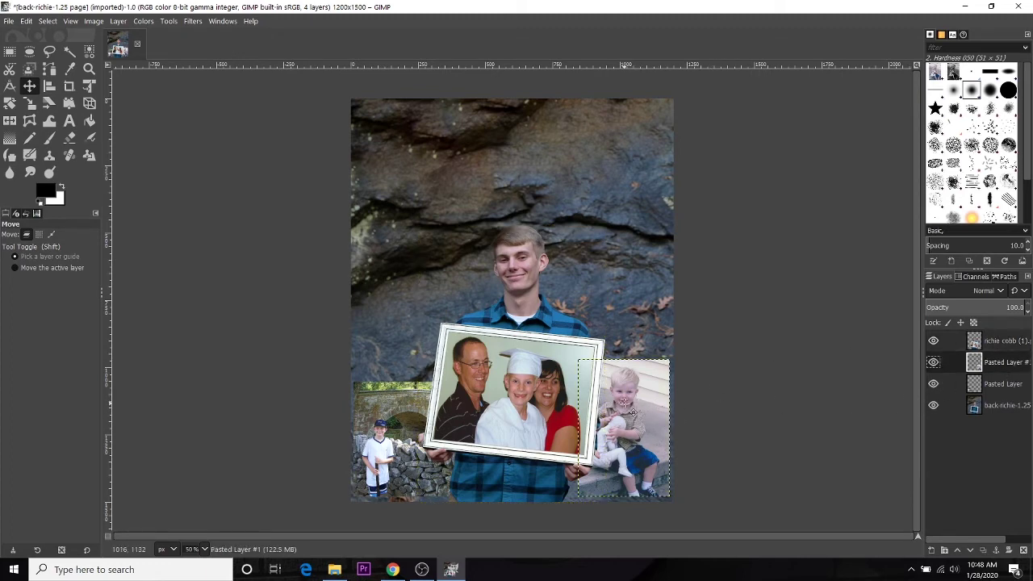
{"action": "left_click", "coordinate": [29, 103]}
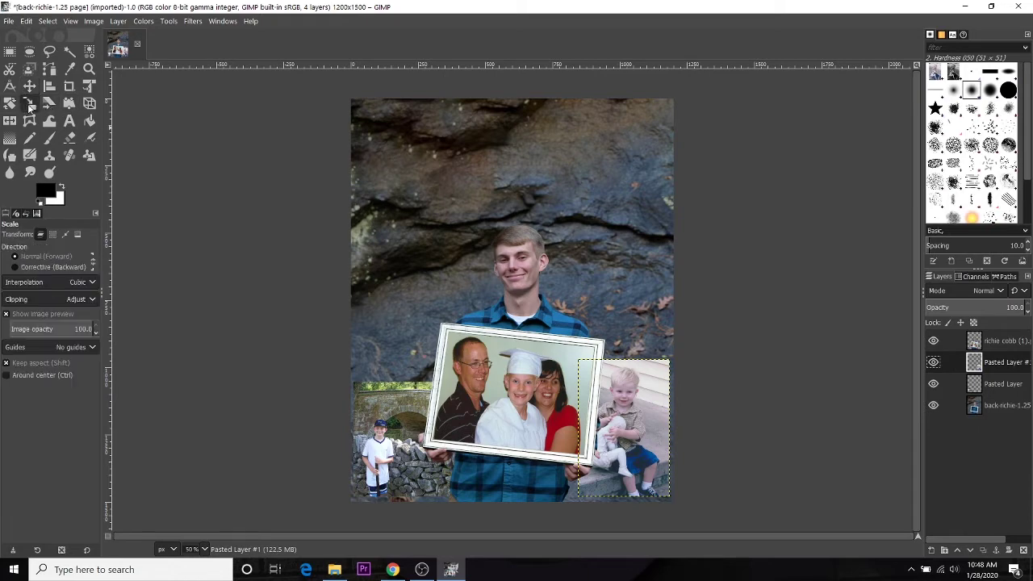
{"action": "left_click", "coordinate": [594, 372]}
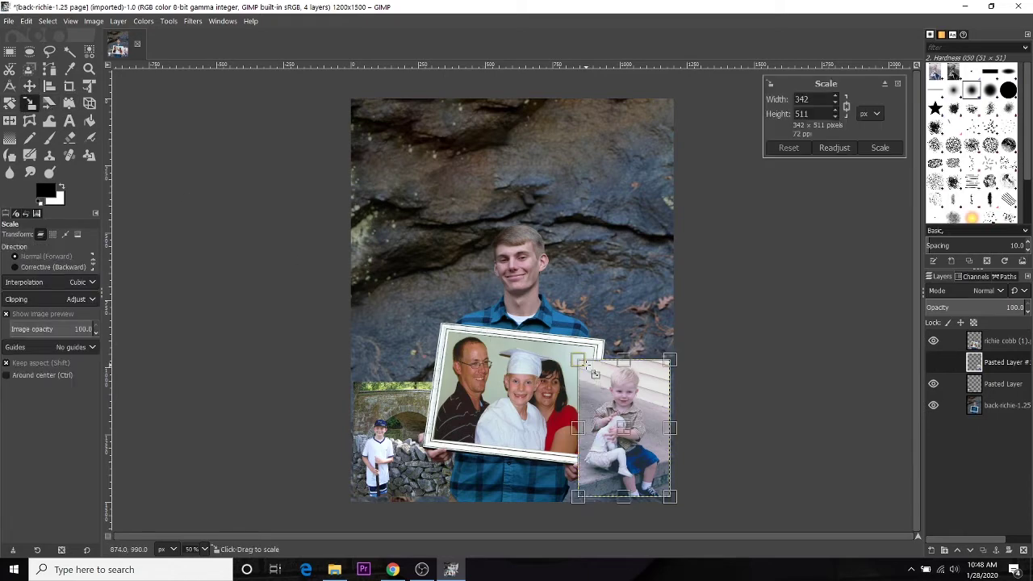
{"action": "left_click_drag", "start_coordinate": [589, 371], "coordinate": [601, 380]}
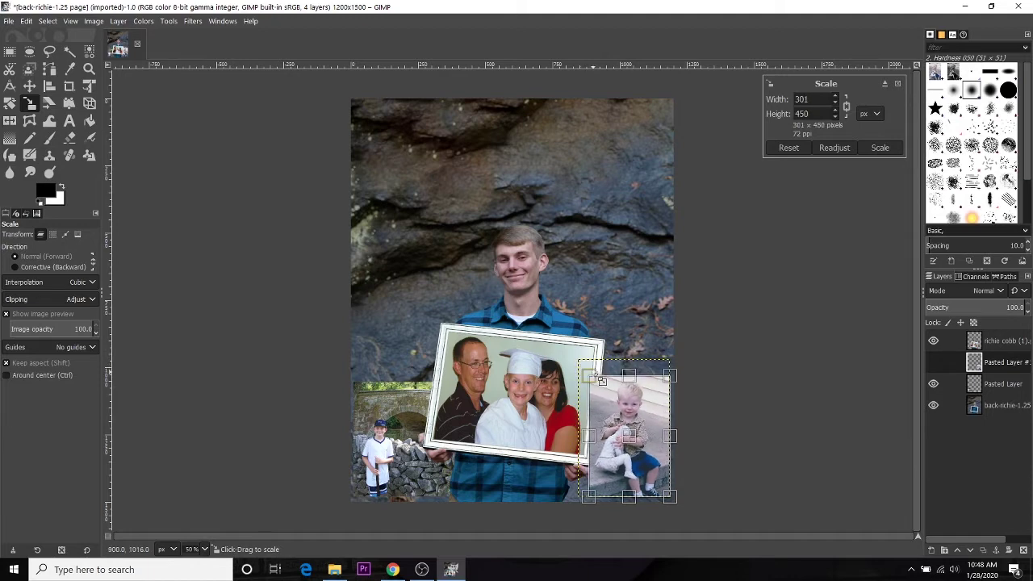
{"action": "left_click_drag", "start_coordinate": [602, 380], "coordinate": [604, 382]}
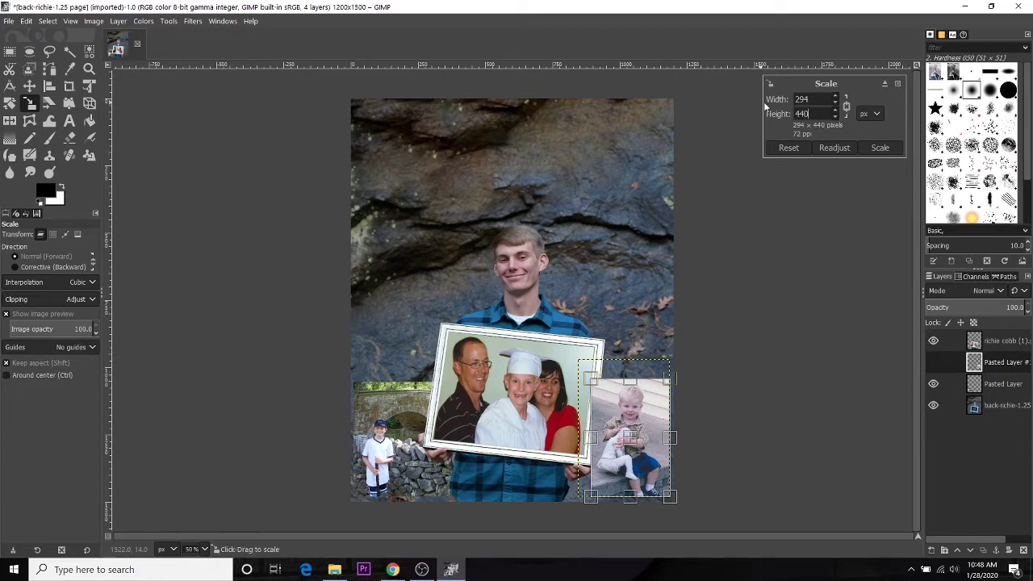
{"action": "left_click", "coordinate": [879, 148]}
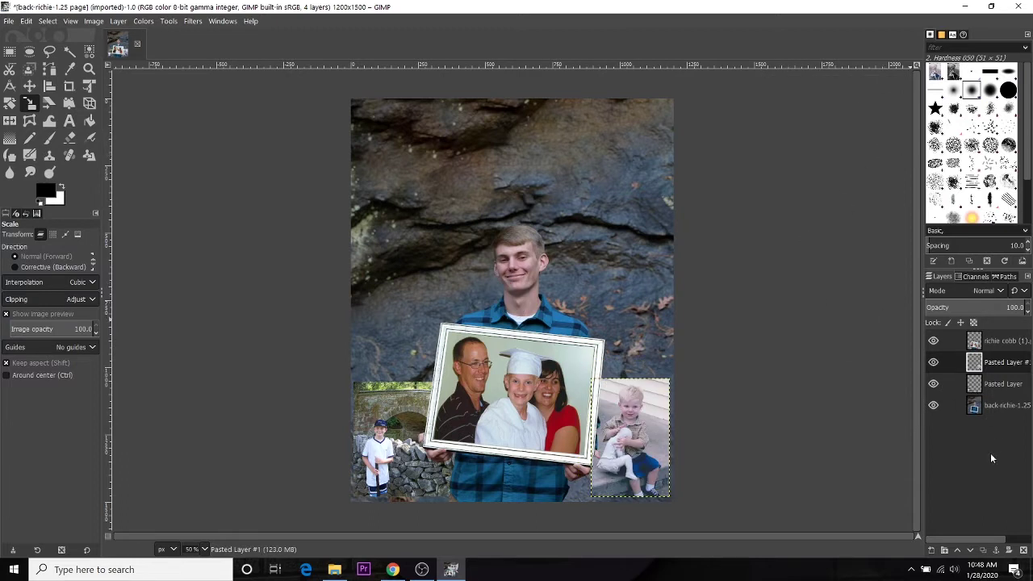
{"action": "left_click", "coordinate": [1000, 407]}
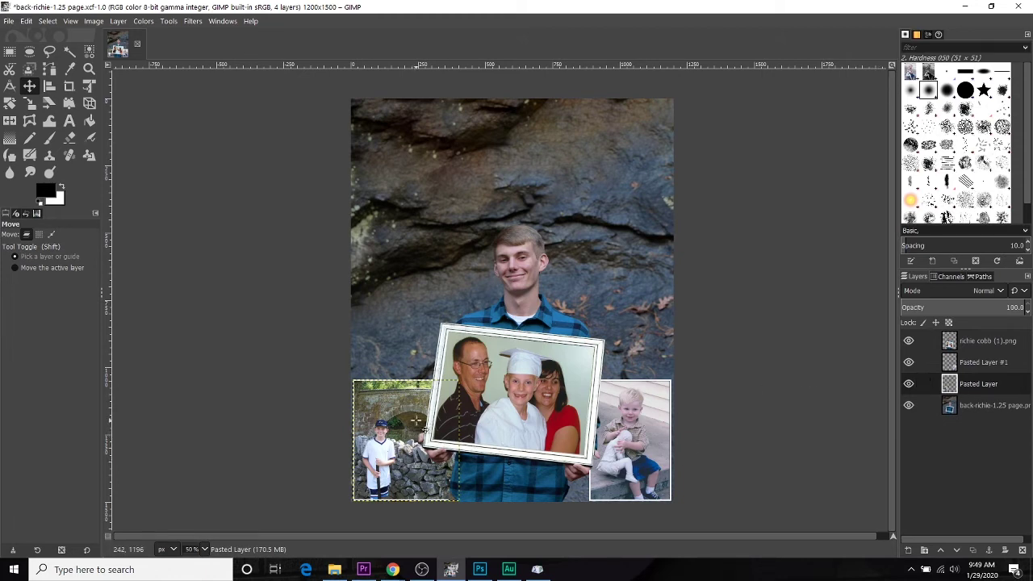
Step: Set the bridge photo's layer boundary to 385 × 440, centred, filled with white
{"action": "right_click", "coordinate": [971, 390]}
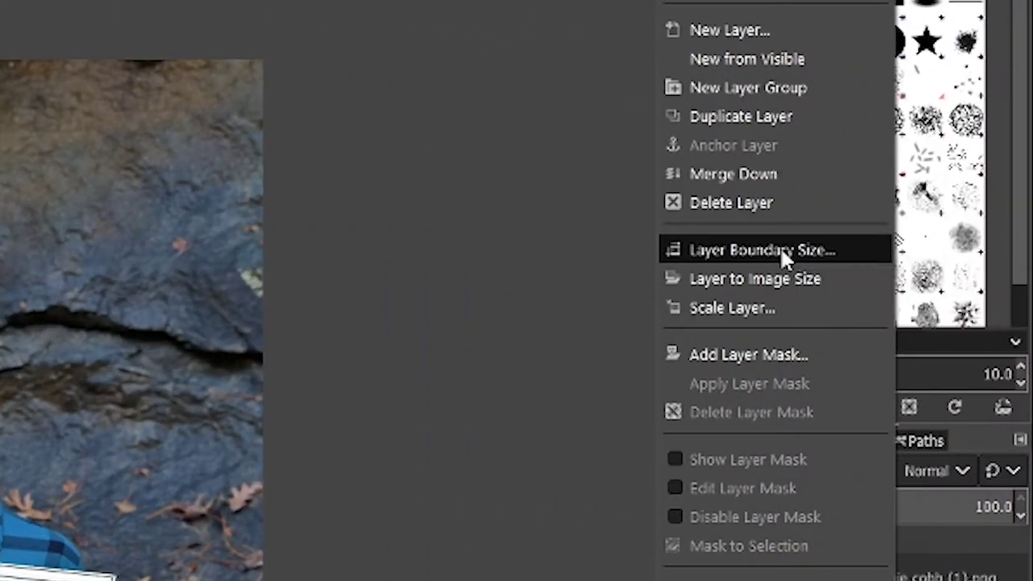
{"action": "left_click", "coordinate": [916, 188]}
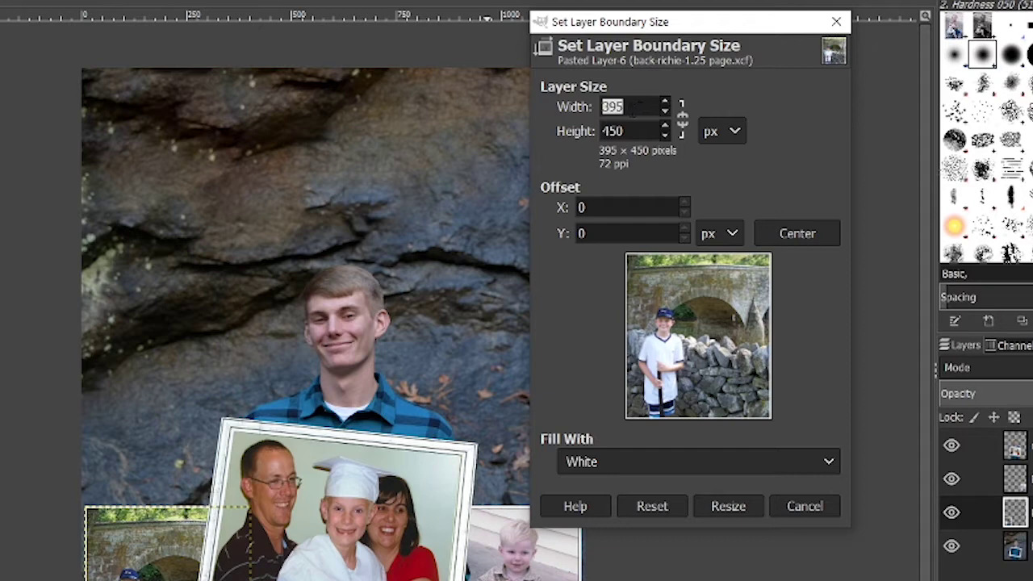
{"action": "left_click", "coordinate": [635, 107]}
{"action": "key", "text": "BackSpace"}
{"action": "key", "text": "BackSpace"}
{"action": "type", "text": "85"}
{"action": "key", "text": "Tab"}
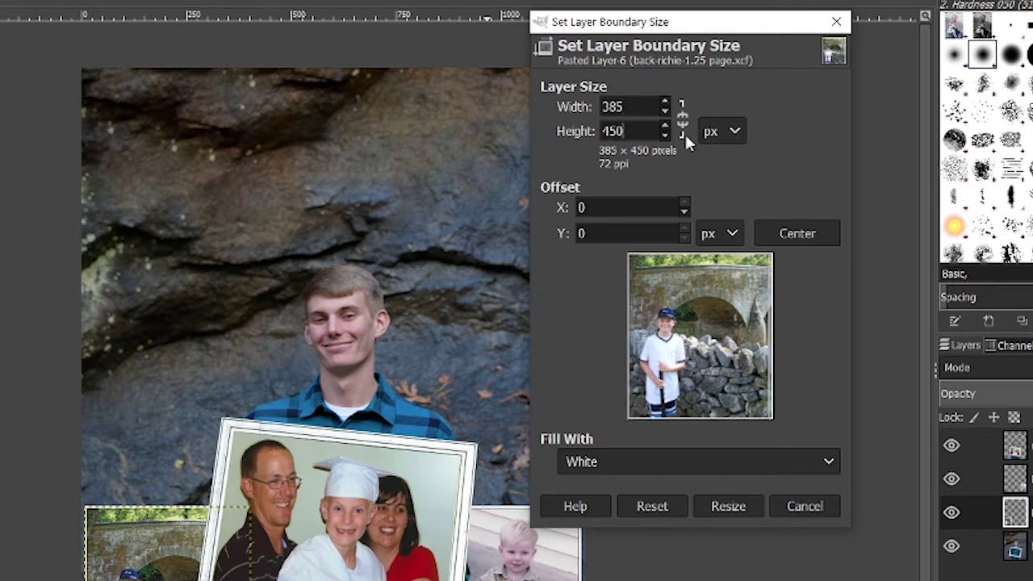
{"action": "key", "text": "BackSpace"}
{"action": "key", "text": "BackSpace"}
{"action": "type", "text": "40"}
{"action": "left_click", "coordinate": [792, 233]}
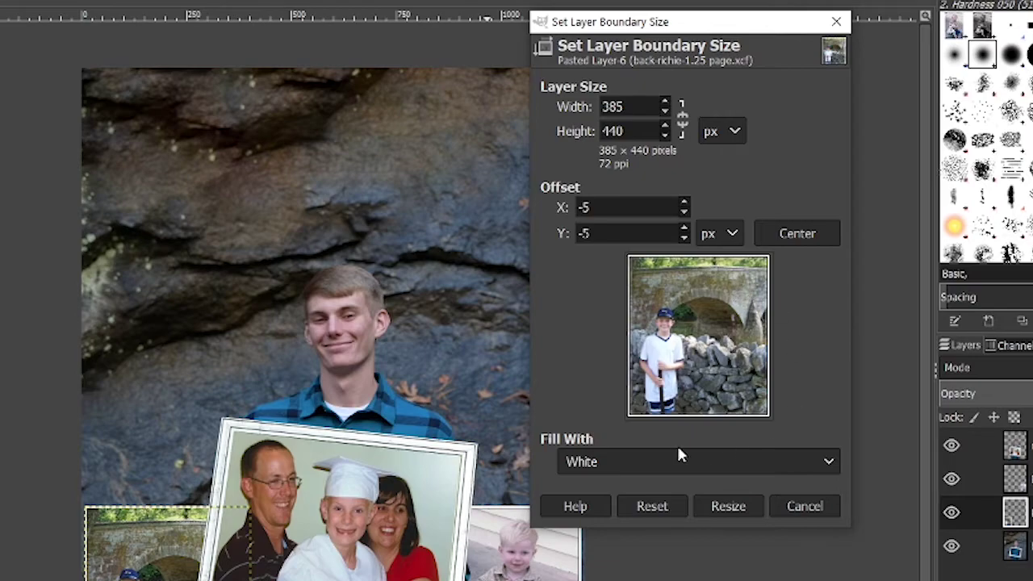
{"action": "left_click", "coordinate": [646, 464]}
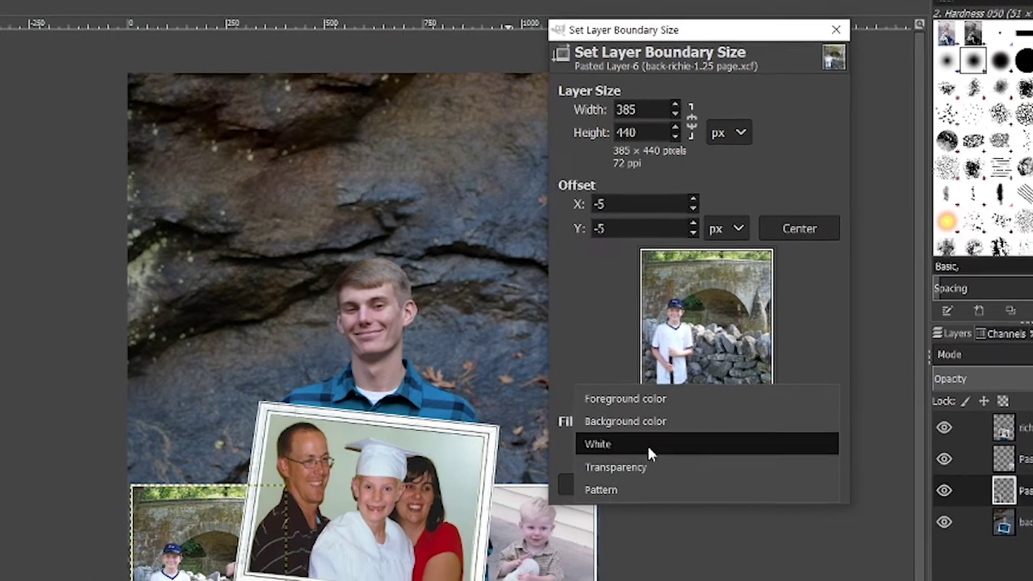
{"action": "left_click", "coordinate": [643, 464]}
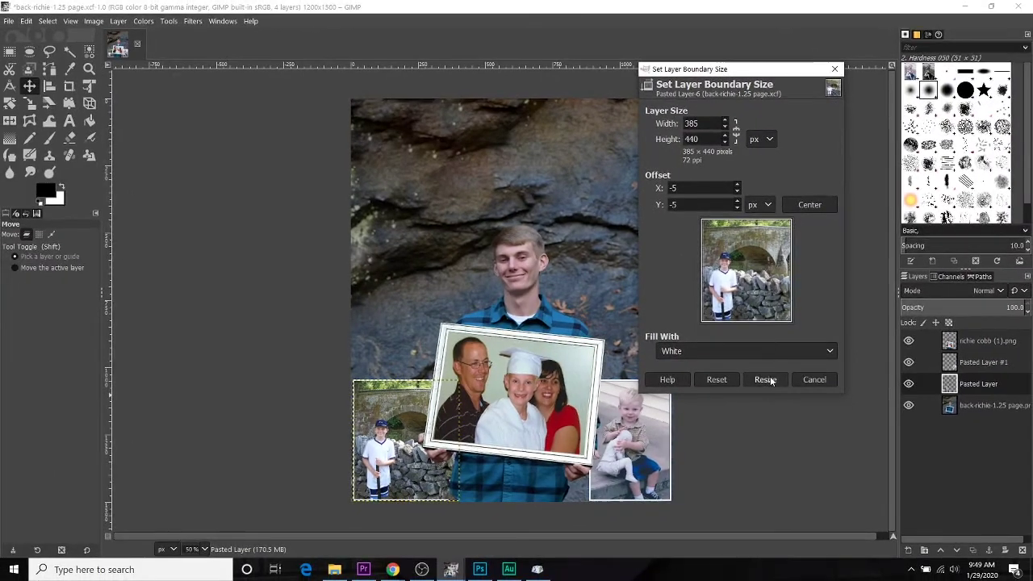
{"action": "left_click", "coordinate": [757, 410]}
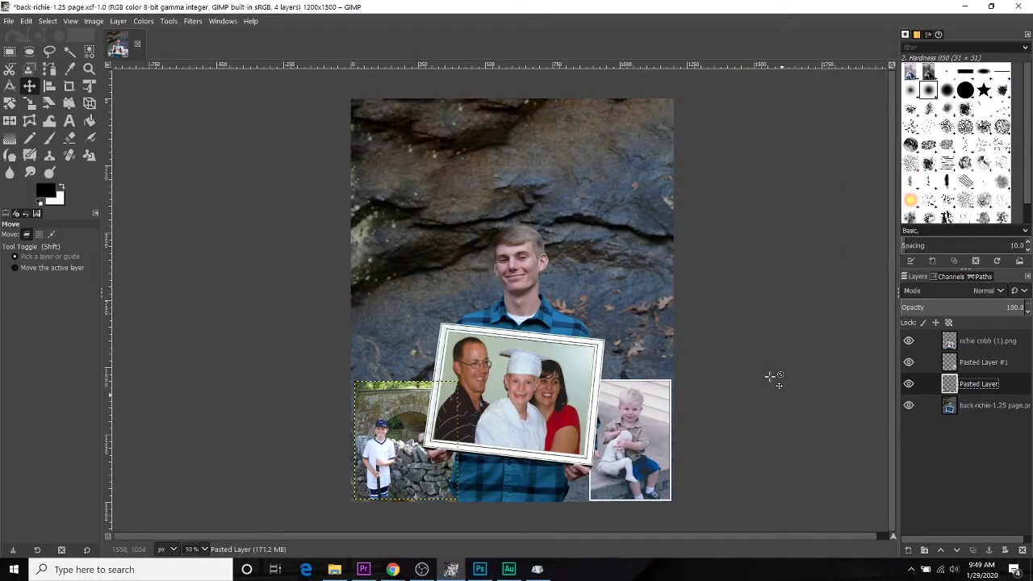
Step: Resize Pasted Layer #1's boundary to 295 × 441 pixels, centred on the toddler photo
{"action": "left_click", "coordinate": [983, 362]}
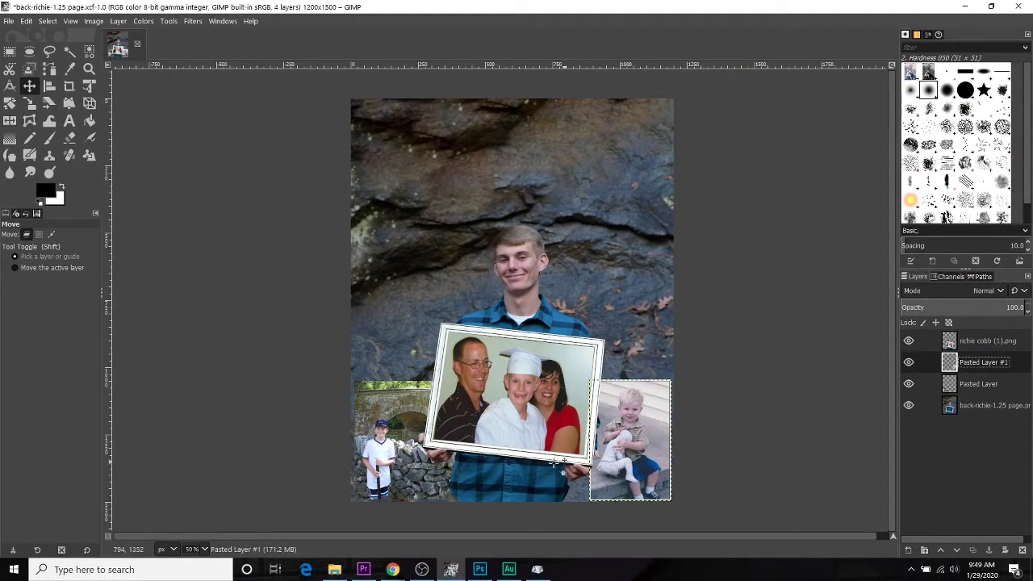
{"action": "right_click", "coordinate": [988, 371]}
{"action": "left_click", "coordinate": [945, 186]}
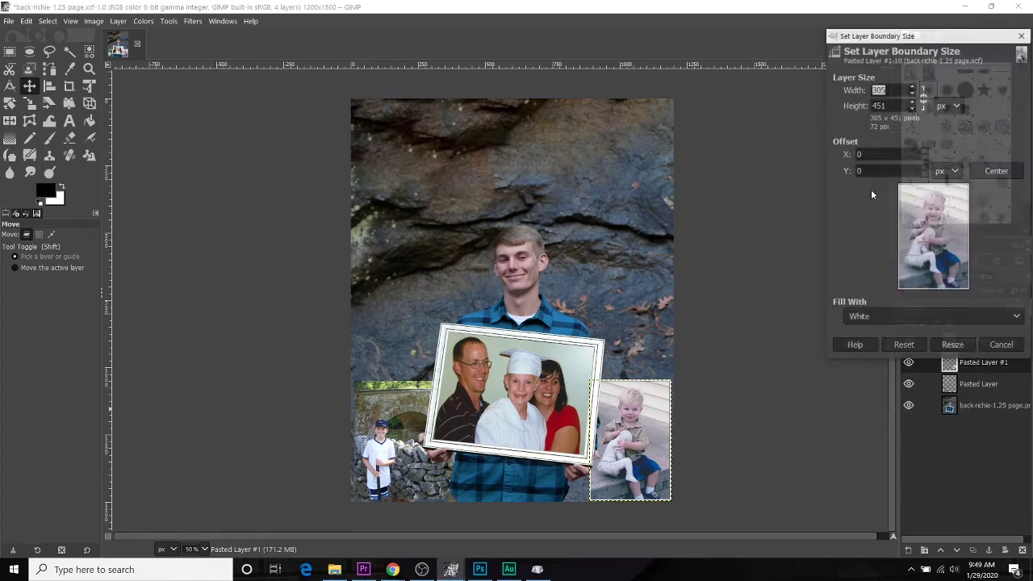
{"action": "left_click", "coordinate": [894, 90]}
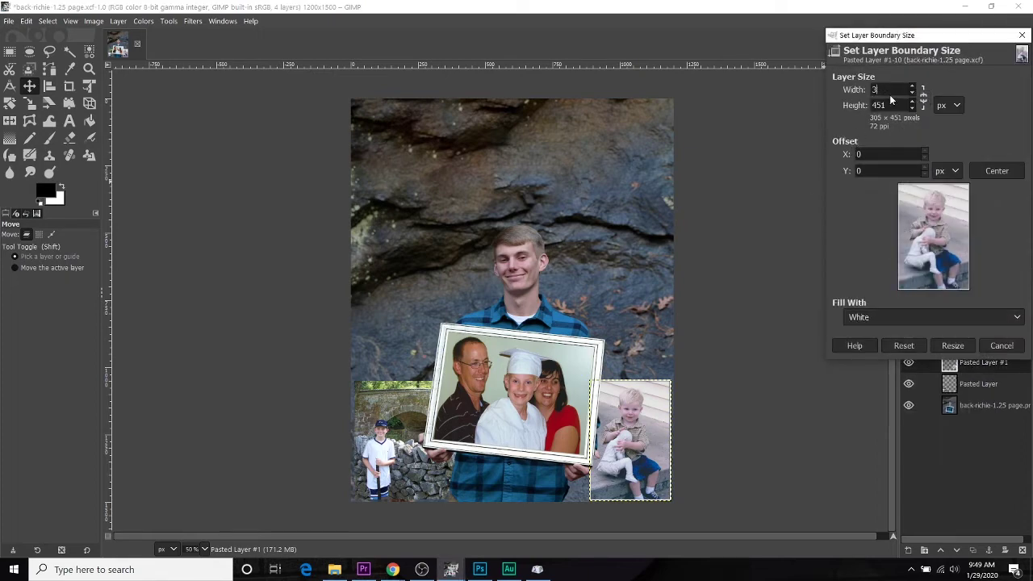
{"action": "key", "text": "Tab"}
{"action": "type", "text": "441"}
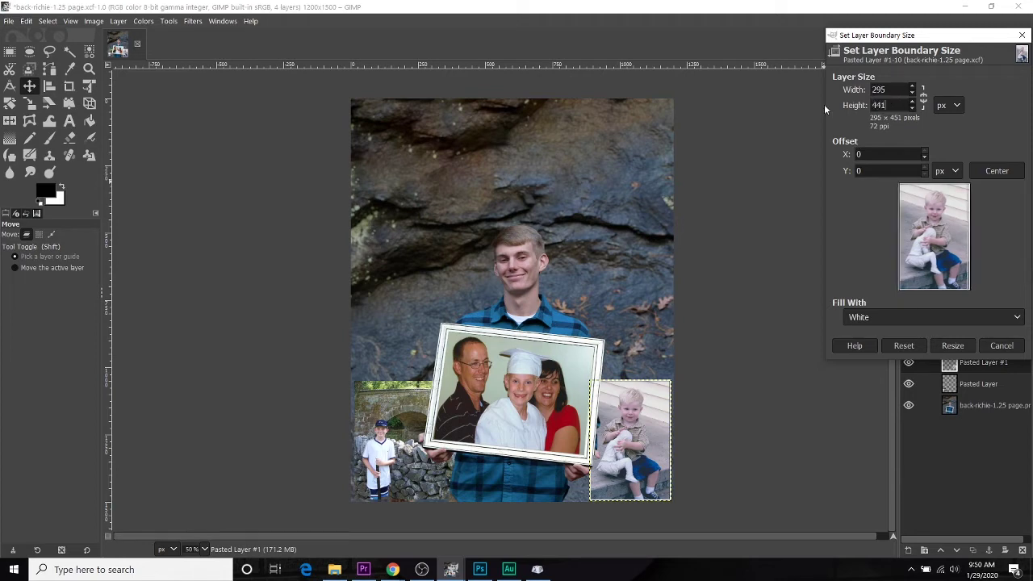
{"action": "key", "text": "Tab"}
{"action": "left_click", "coordinate": [998, 170]}
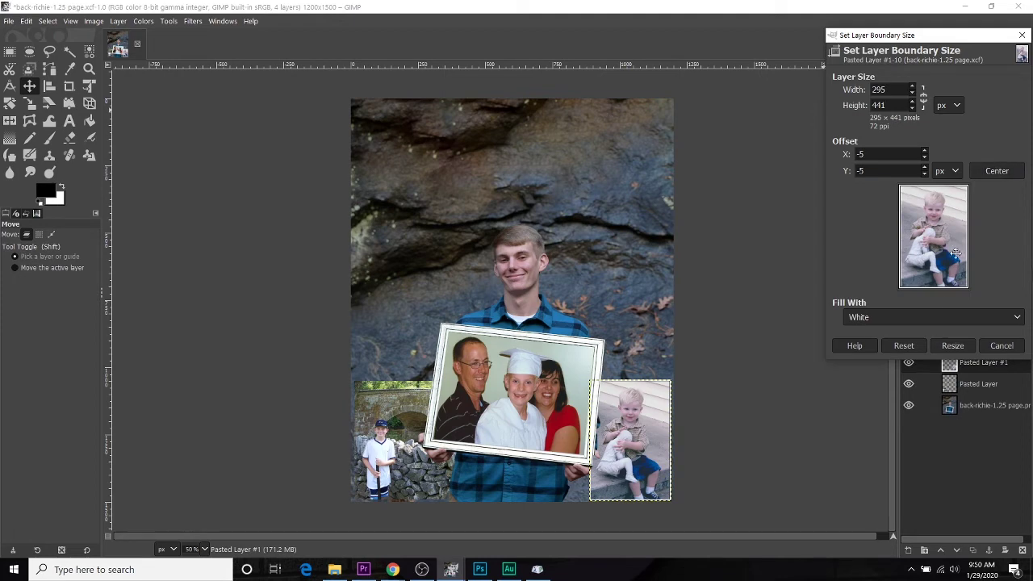
{"action": "left_click", "coordinate": [953, 345]}
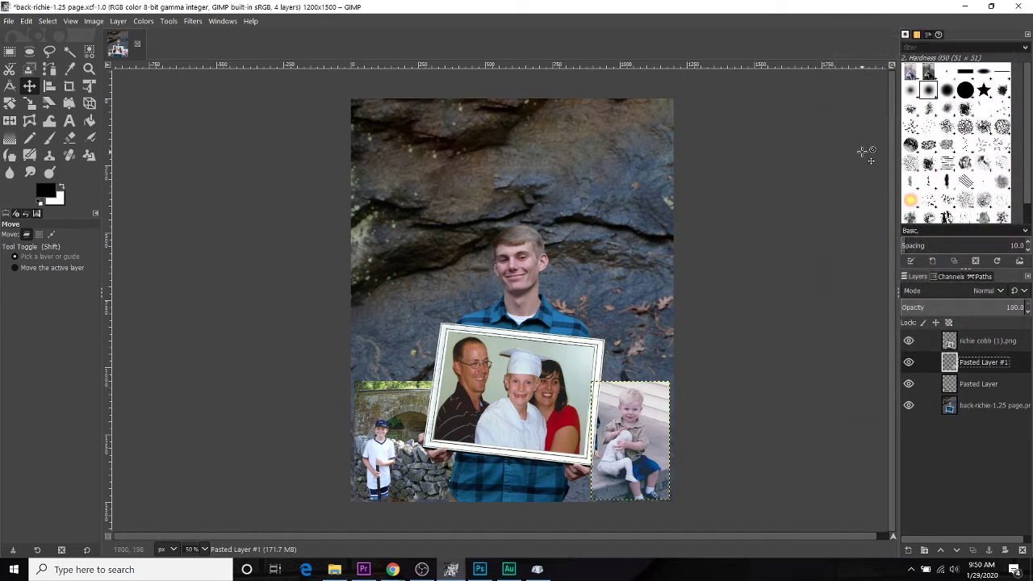
{"action": "left_click", "coordinate": [978, 384]}
{"action": "left_click", "coordinate": [983, 369]}
Step: Enlarge the bridge photo's layer boundary to 395 × 450, centred, with white fill
{"action": "left_click", "coordinate": [993, 385]}
{"action": "right_click", "coordinate": [985, 386]}
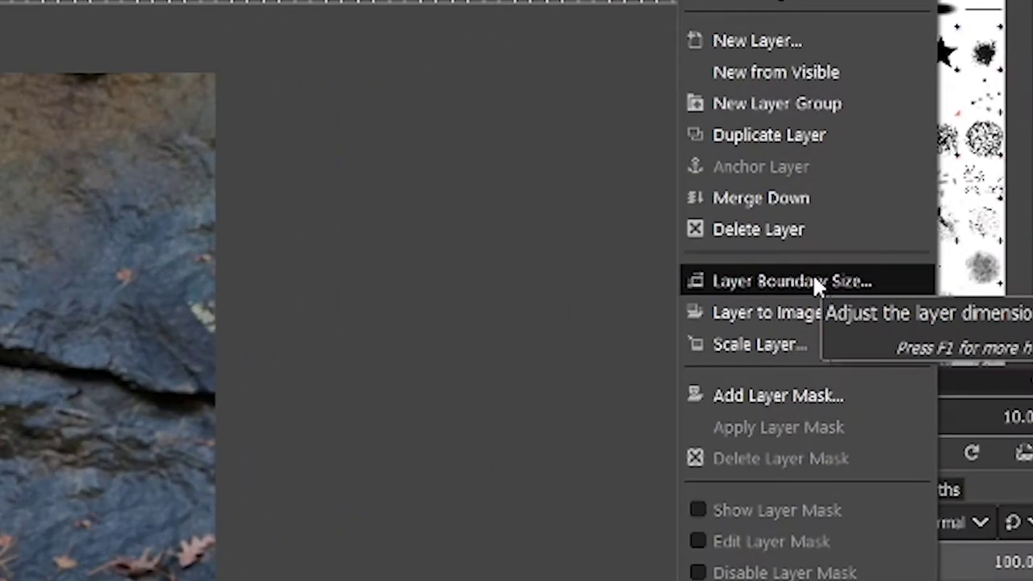
{"action": "left_click", "coordinate": [815, 281]}
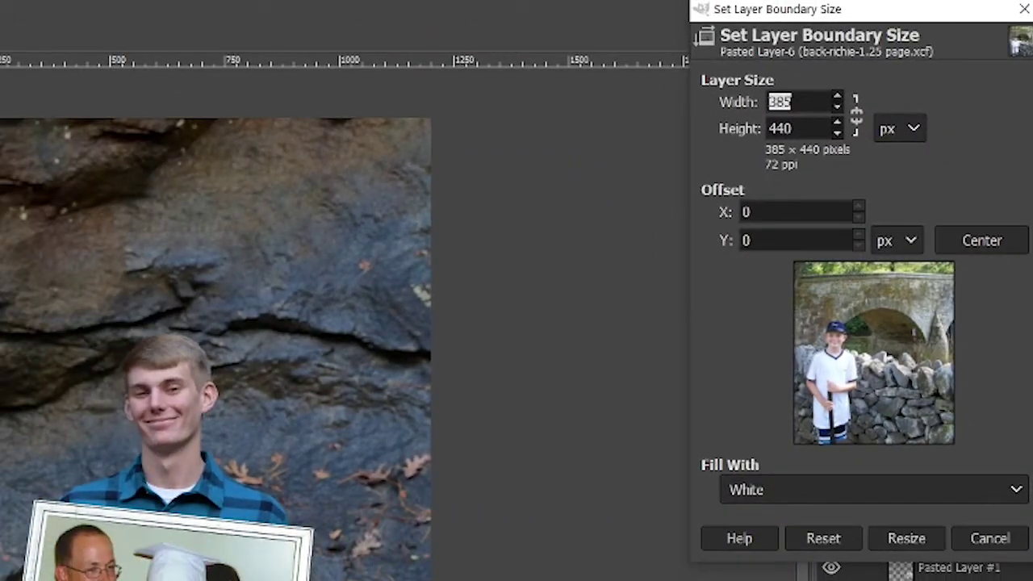
{"action": "key", "text": "End"}
{"action": "key", "text": "BackSpace"}
{"action": "type", "text": "9"}
{"action": "key", "text": "Tab"}
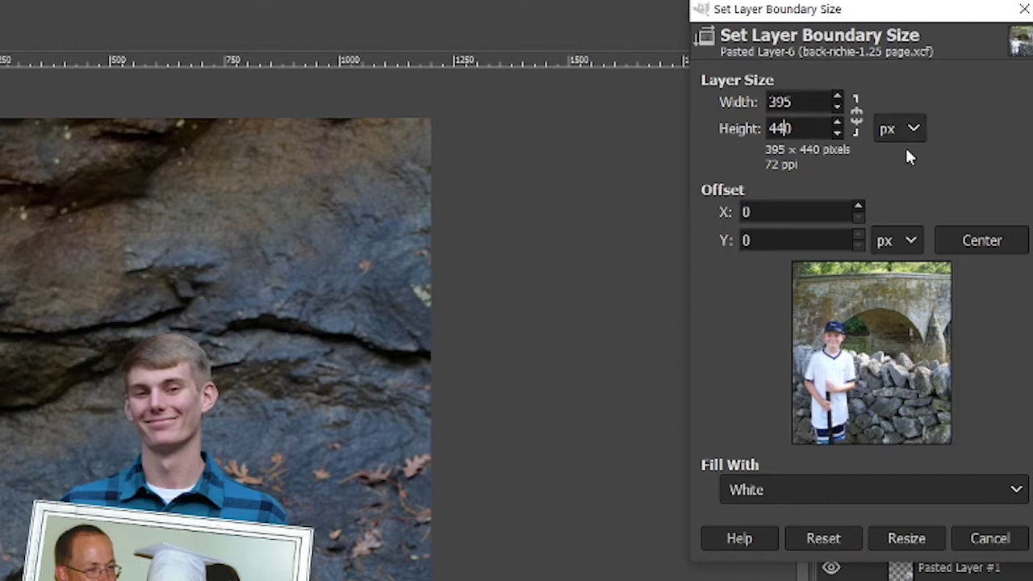
{"action": "key", "text": "BackSpace"}
{"action": "type", "text": "5"}
{"action": "left_click", "coordinate": [999, 249]}
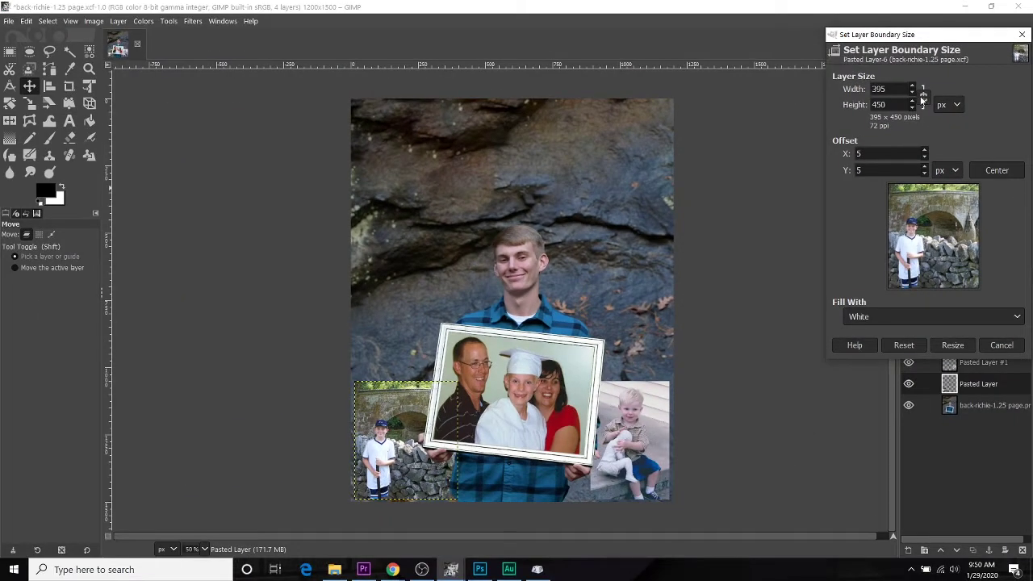
{"action": "left_click", "coordinate": [924, 97]}
{"action": "left_click", "coordinate": [928, 319]}
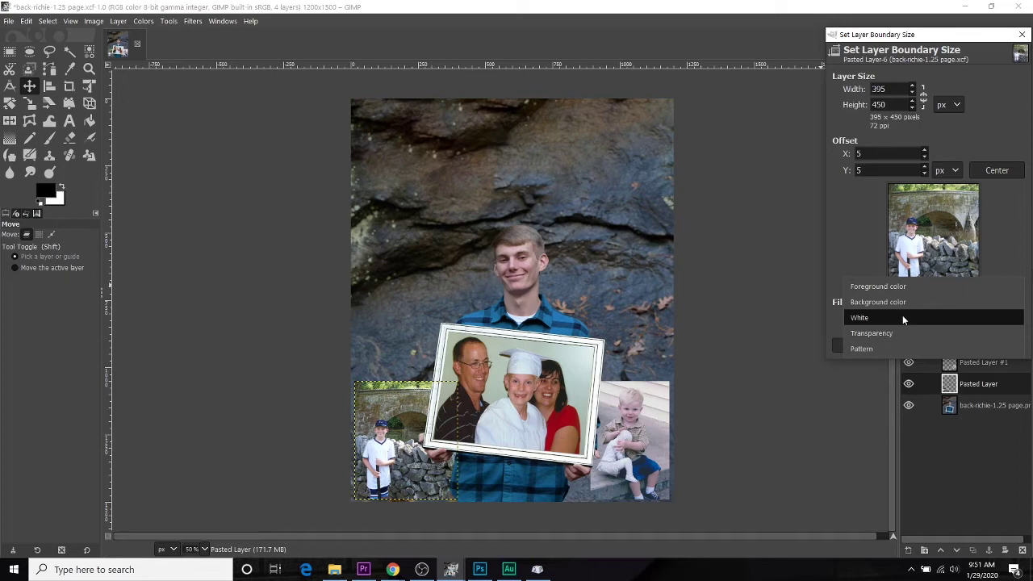
{"action": "left_click", "coordinate": [903, 318]}
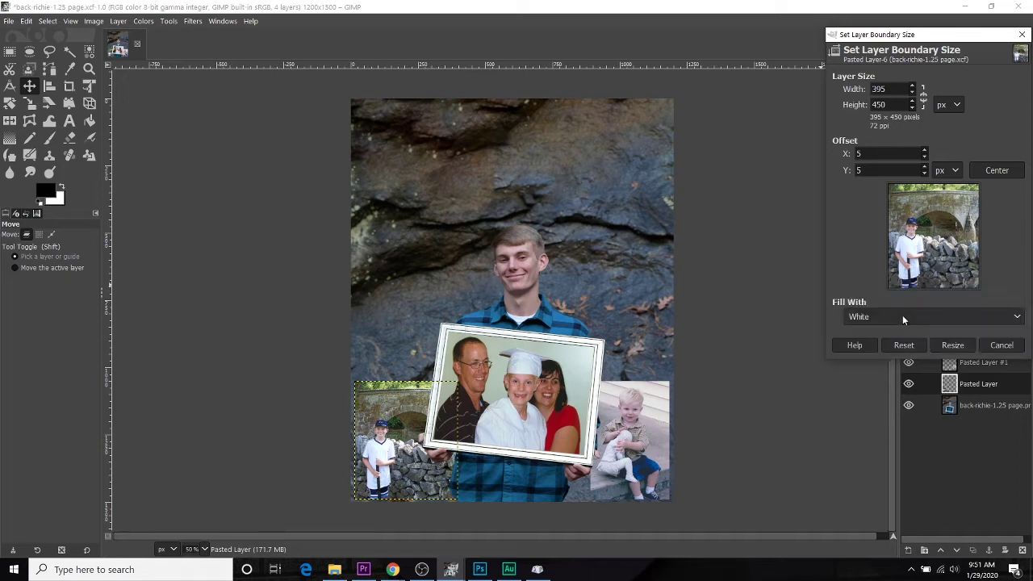
{"action": "left_click", "coordinate": [956, 347]}
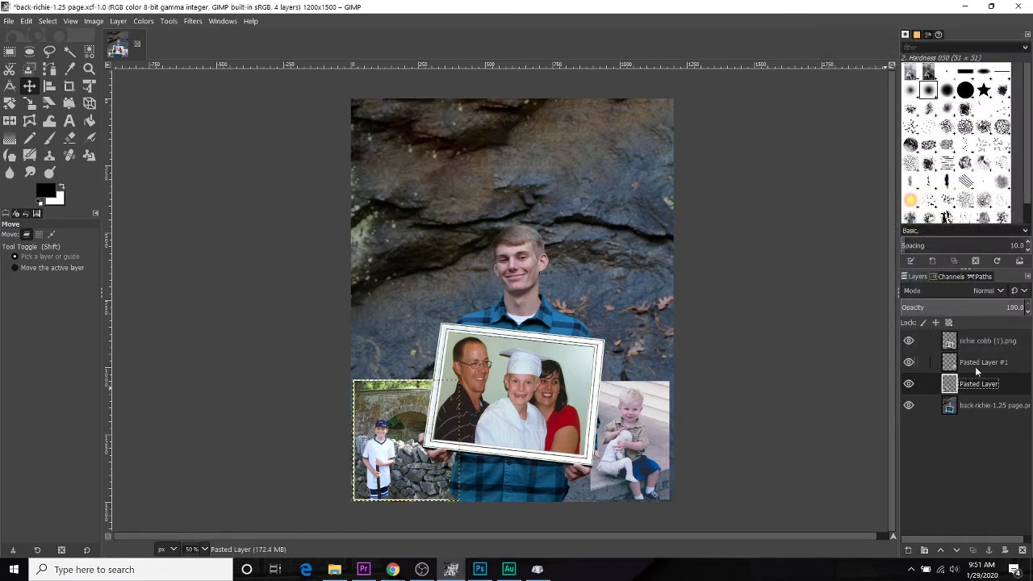
Step: Enlarge the toddler layer boundary to 305 × 451, centred and filled with white
{"action": "left_click", "coordinate": [984, 363]}
{"action": "right_click", "coordinate": [985, 365]}
{"action": "left_click", "coordinate": [920, 187]}
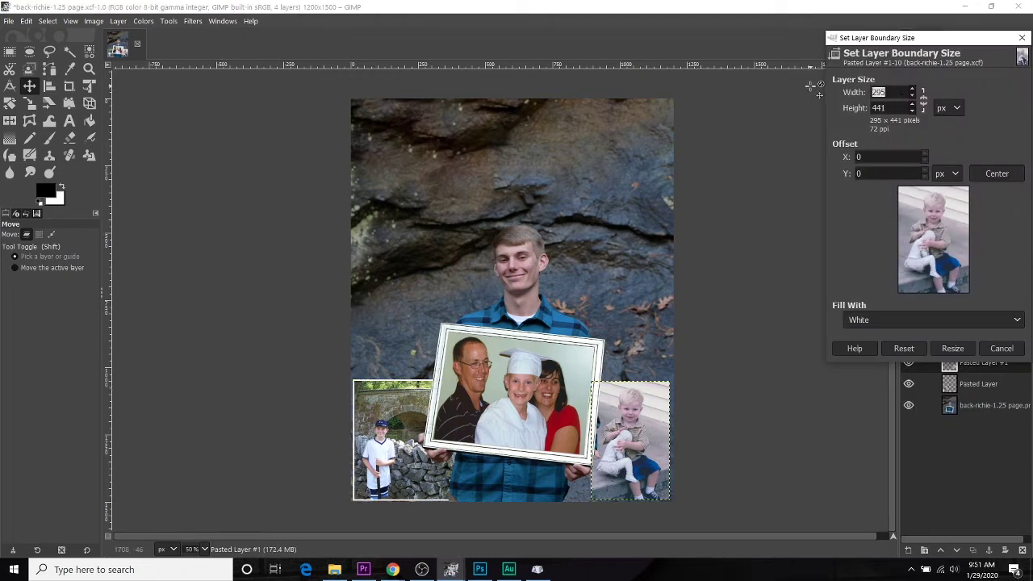
{"action": "type", "text": "305"}
{"action": "key", "text": "Tab"}
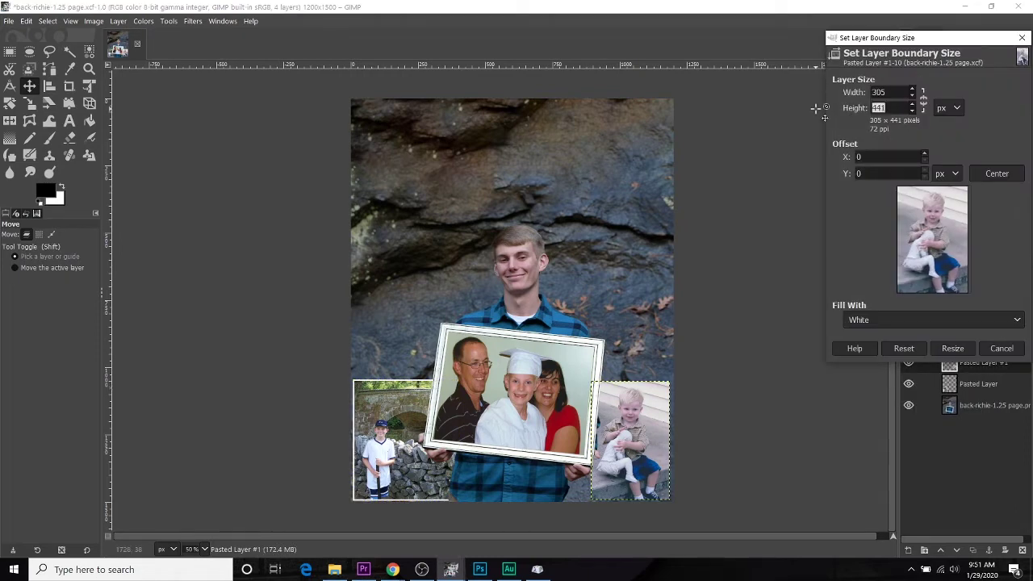
{"action": "type", "text": "451"}
{"action": "left_click", "coordinate": [997, 173]}
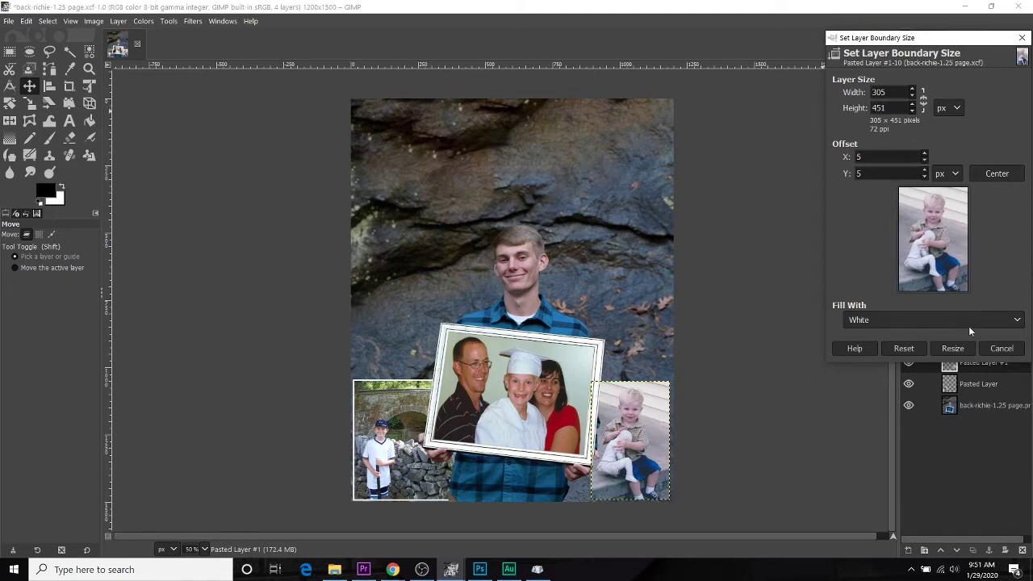
{"action": "left_click", "coordinate": [952, 349]}
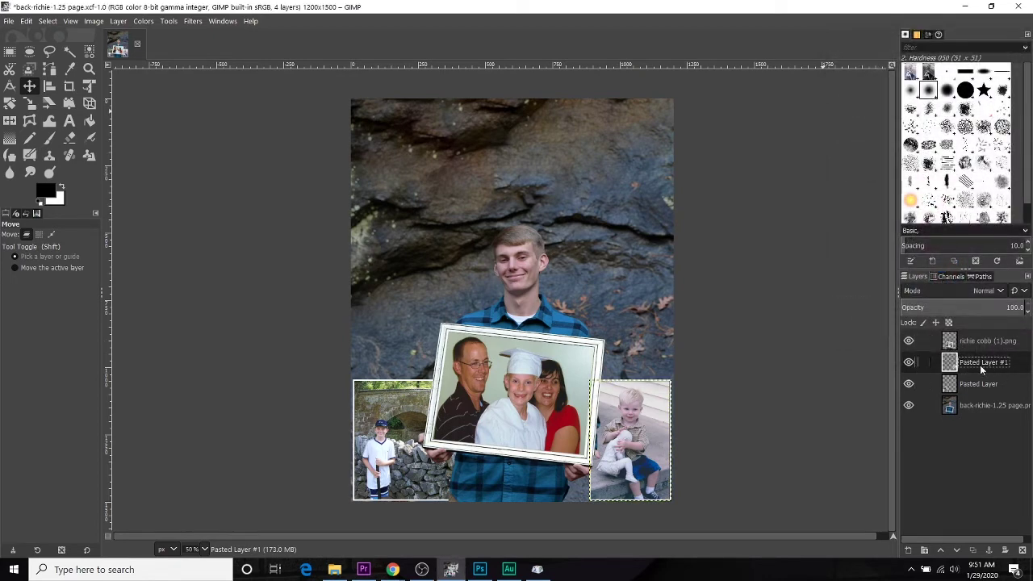
{"action": "right_click", "coordinate": [982, 367]}
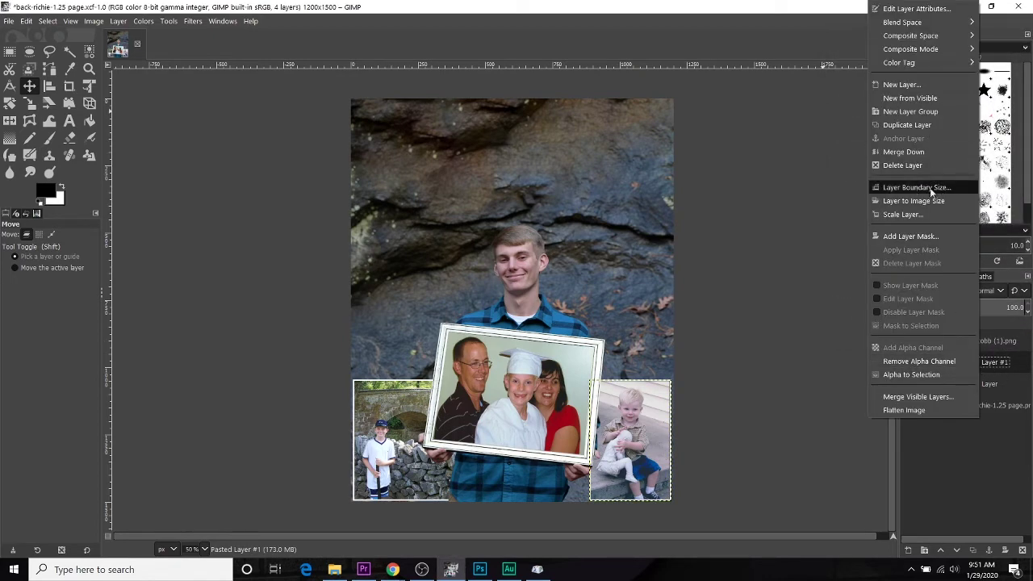
{"action": "left_click", "coordinate": [1009, 495]}
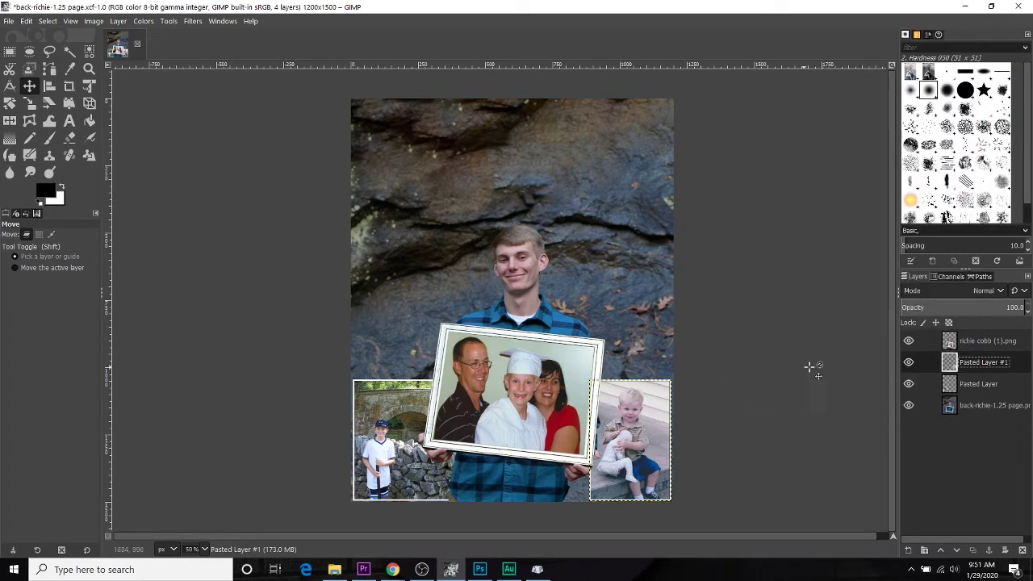
Step: With the Text tool on the background layer, draw a text box across the page top
{"action": "left_click", "coordinate": [70, 121]}
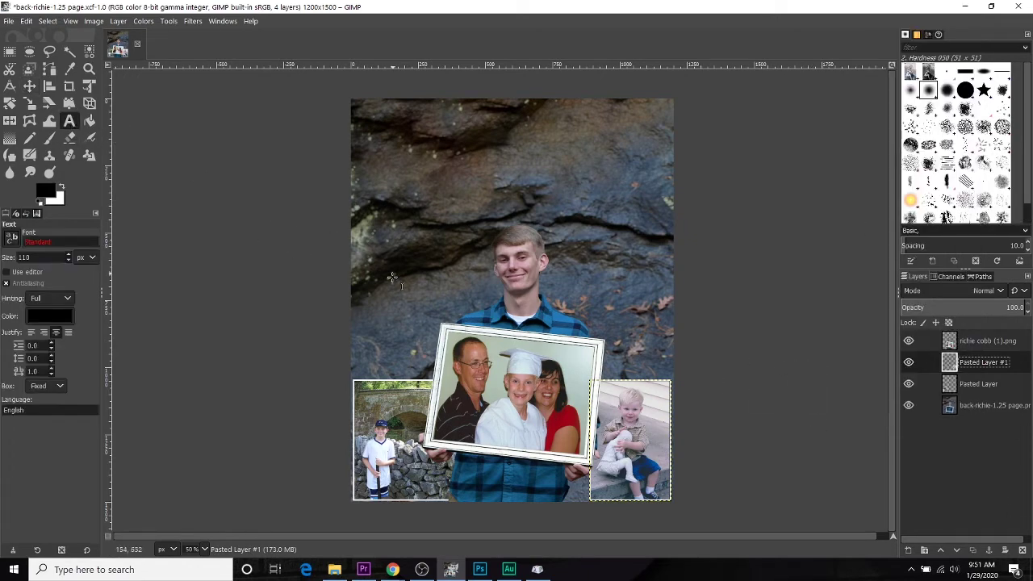
{"action": "key", "text": "End"}
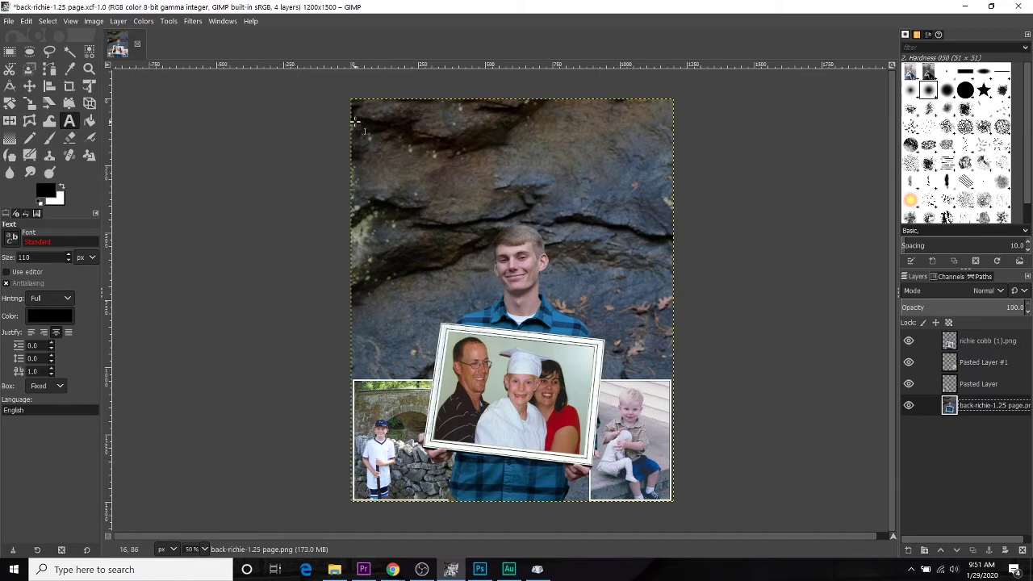
{"action": "left_click_drag", "start_coordinate": [360, 106], "coordinate": [618, 167]}
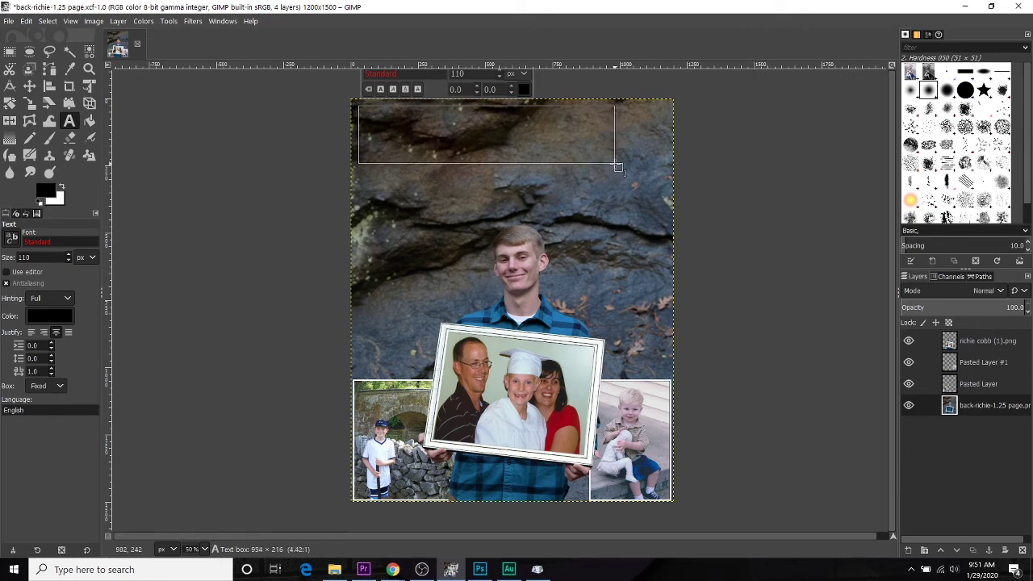
{"action": "left_click_drag", "start_coordinate": [618, 167], "coordinate": [618, 167]}
{"action": "left_click_drag", "start_coordinate": [619, 106], "coordinate": [631, 169]}
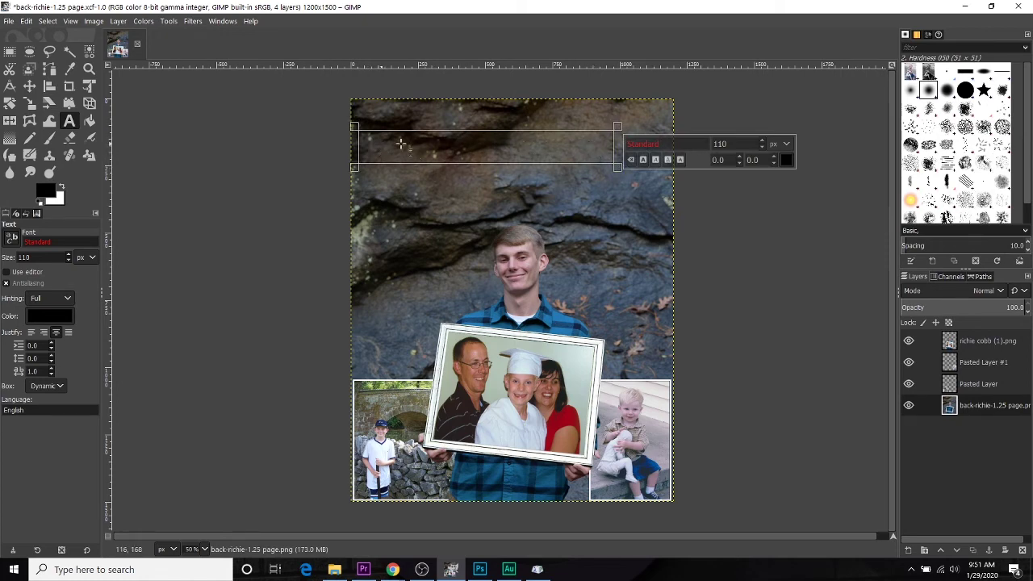
Step: Change the top text box's font from Standard to Cooper Hewitt Light at 110 px
{"action": "left_click_drag", "start_coordinate": [659, 144], "coordinate": [594, 139]}
{"action": "type", "text": "Cooper"}
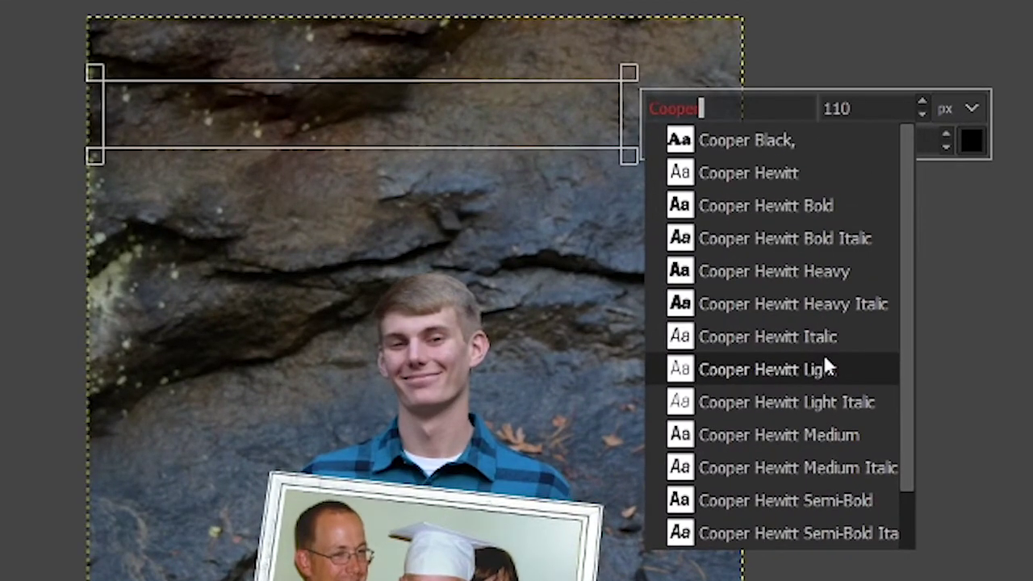
{"action": "left_click", "coordinate": [825, 369]}
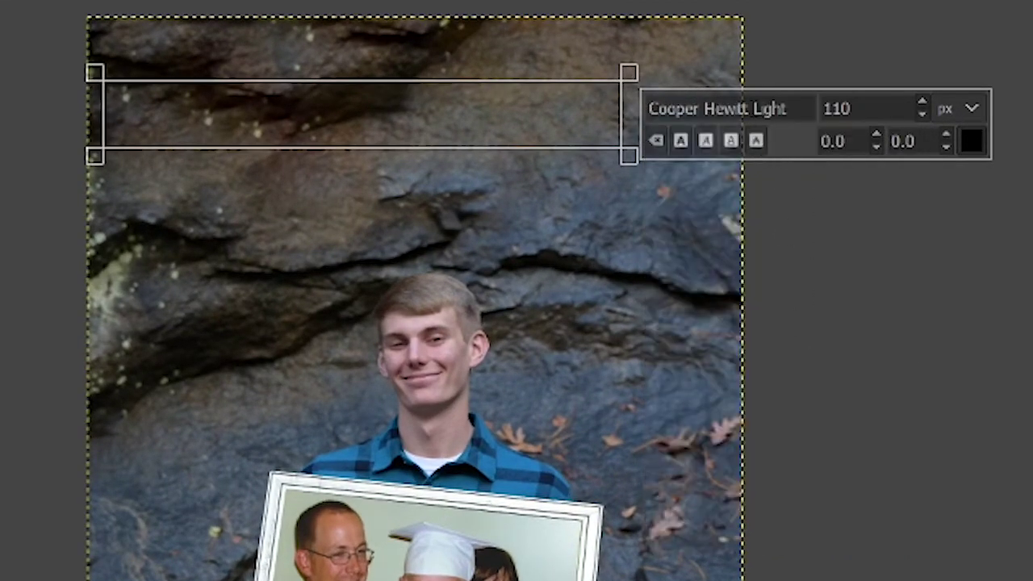
{"action": "type", "text": "/11"}
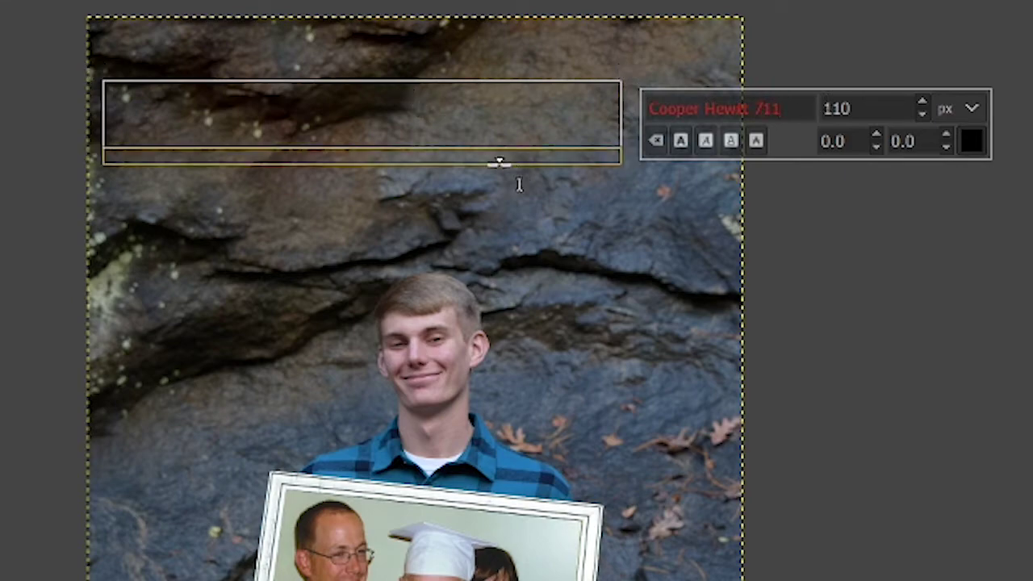
{"action": "key", "text": "BackSpace"}
{"action": "key", "text": "BackSpace"}
{"action": "key", "text": "BackSpace"}
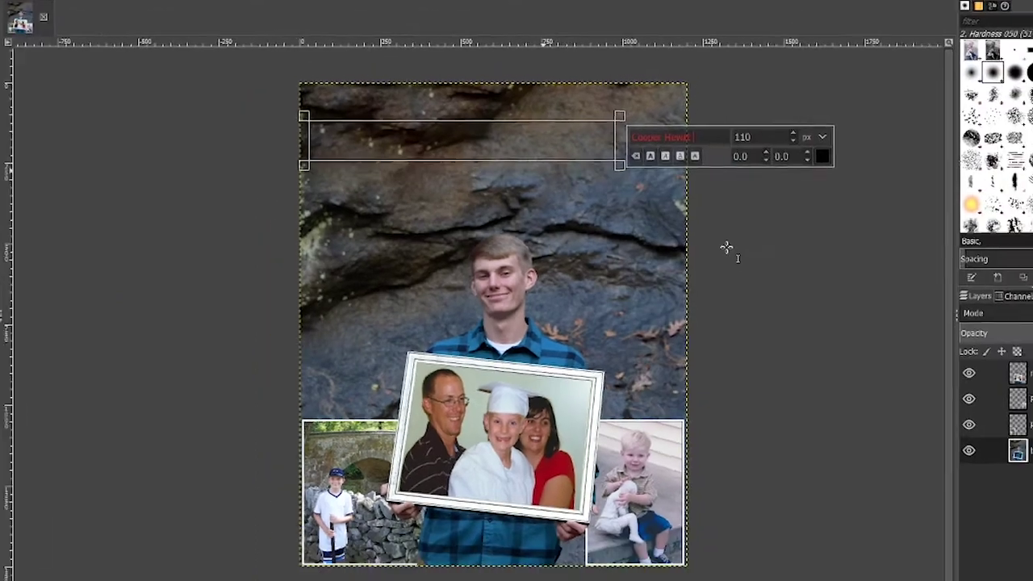
{"action": "left_click", "coordinate": [379, 119]}
{"action": "type", "text": "cooper hew"}
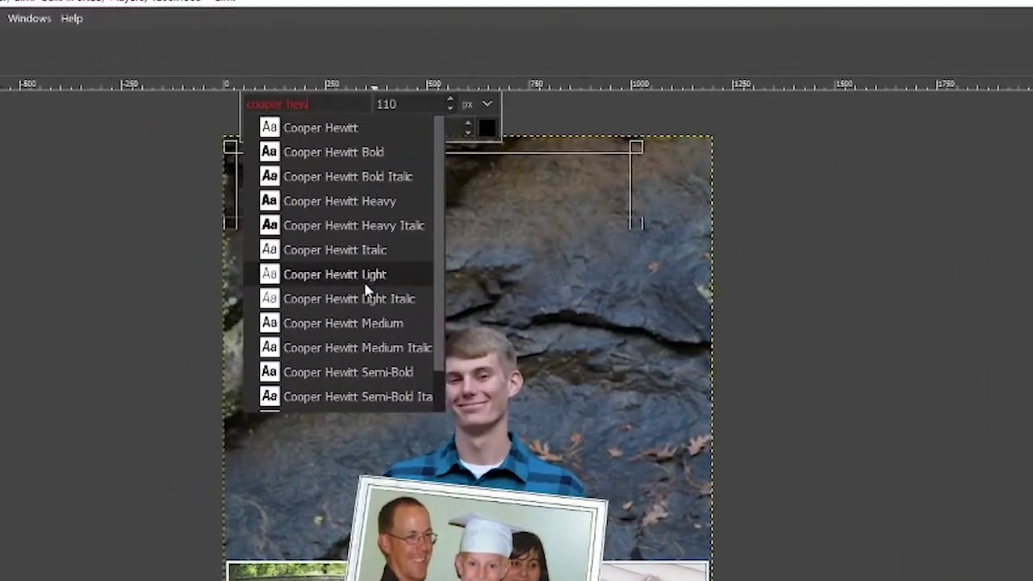
{"action": "left_click", "coordinate": [387, 248]}
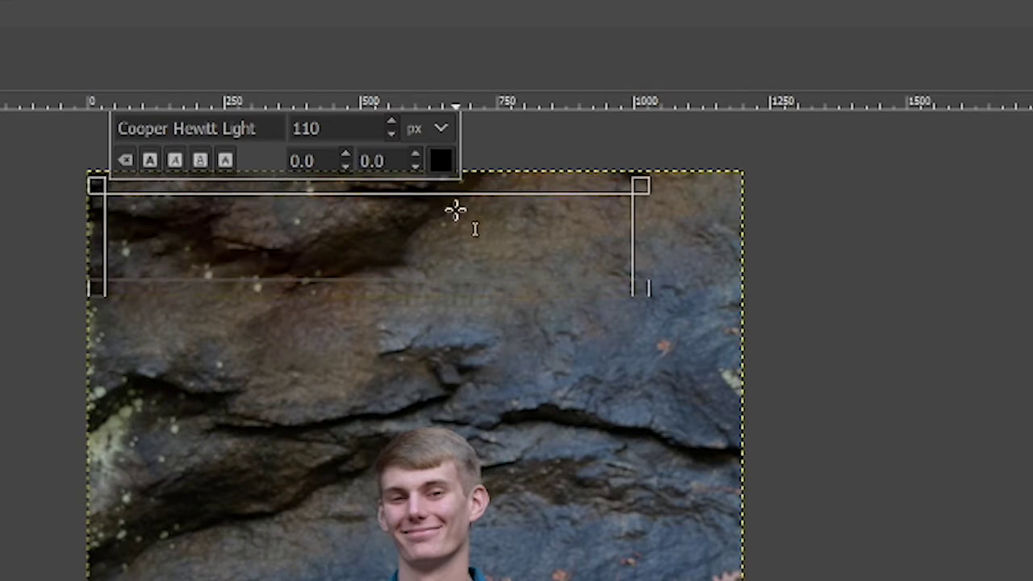
Step: Set the text colour to white (ffffff) and type the senior's full name in capitals
{"action": "left_click", "coordinate": [440, 159]}
{"action": "left_click_drag", "start_coordinate": [402, 238], "coordinate": [218, 24]}
{"action": "left_click", "coordinate": [529, 365]}
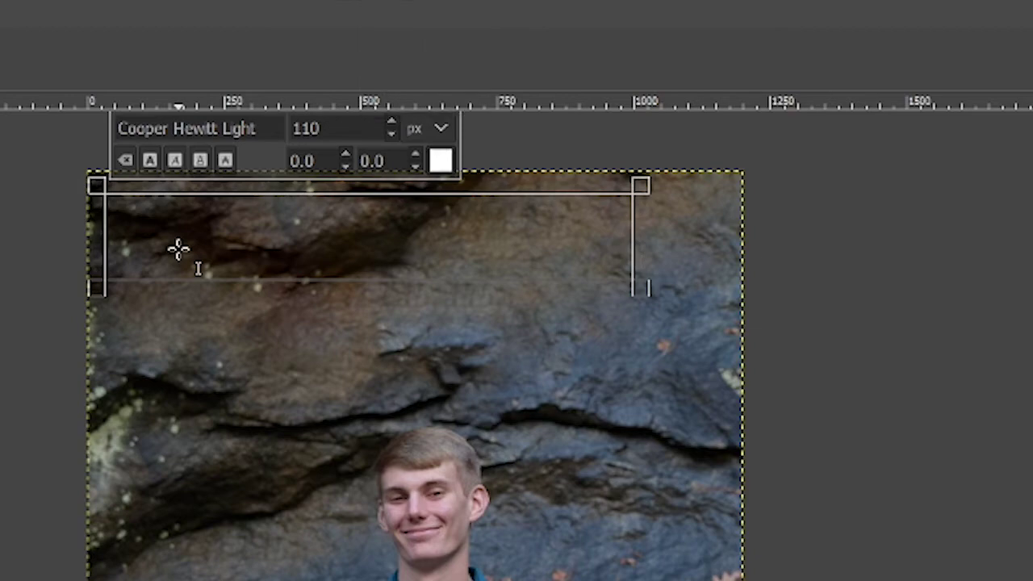
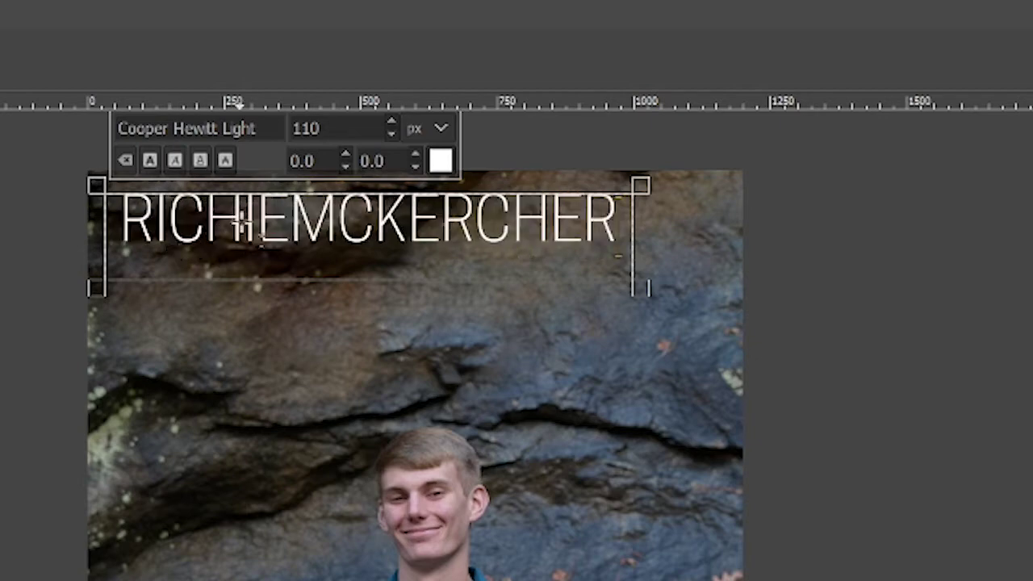
Step: Bold the surname, leaving the first name light, and nudge the heading toward the top-left
{"action": "left_click", "coordinate": [301, 249]}
{"action": "left_click_drag", "start_coordinate": [284, 230], "coordinate": [111, 240]}
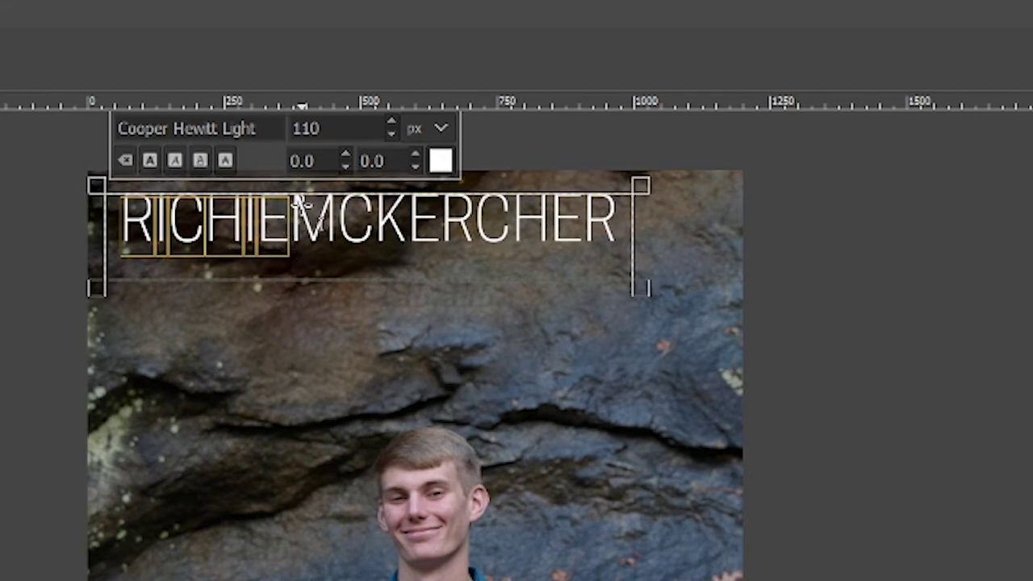
{"action": "left_click_drag", "start_coordinate": [290, 218], "coordinate": [619, 224]}
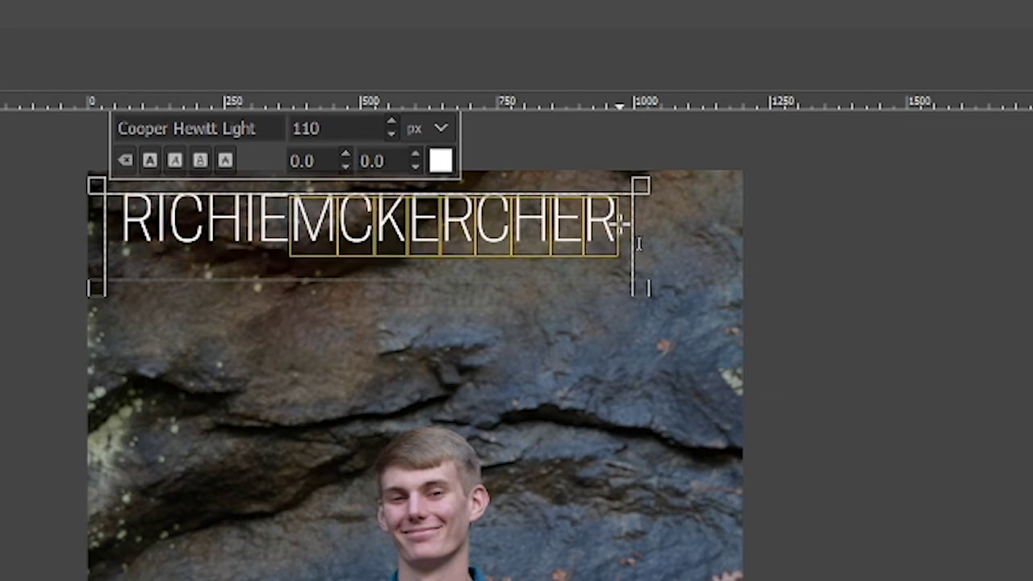
{"action": "left_click", "coordinate": [151, 161]}
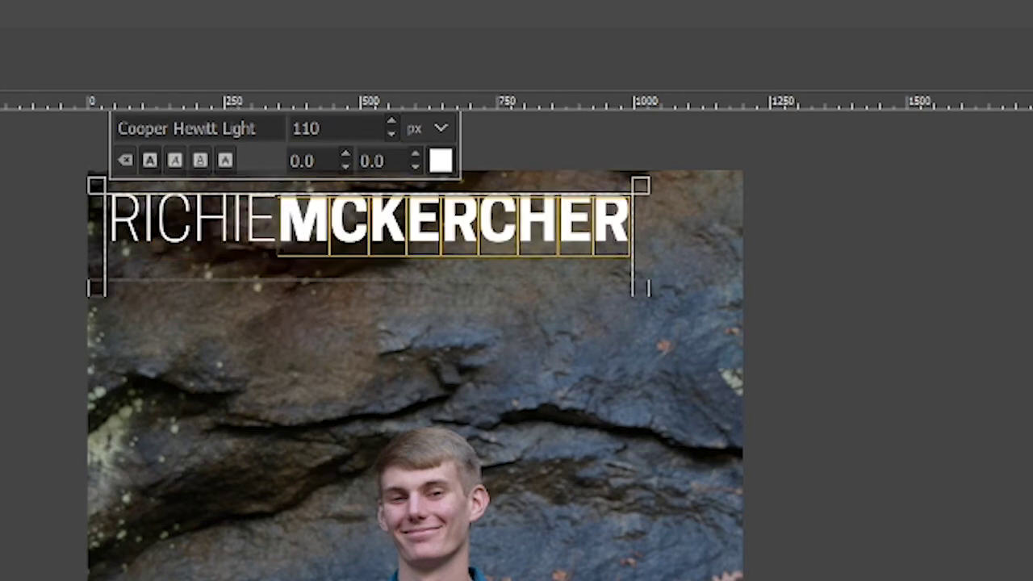
{"action": "key", "text": "Escape"}
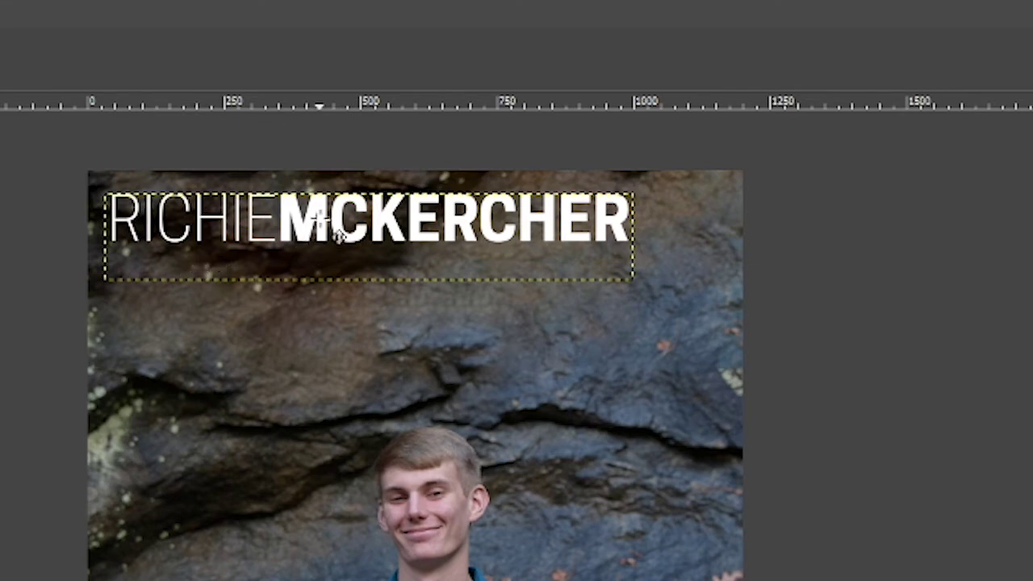
{"action": "mouse_move", "coordinate": [323, 208]}
{"action": "left_mouse_down"}
{"action": "mouse_move", "coordinate": [307, 200]}
{"action": "mouse_move", "coordinate": [323, 214]}
{"action": "left_mouse_up"}
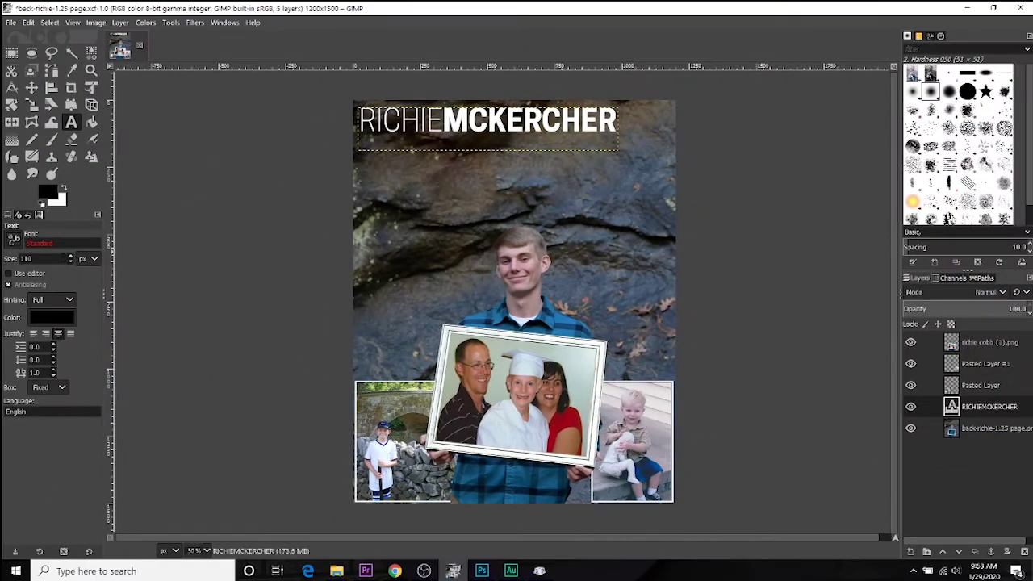
Step: Set the Text tool to Cooper Hewitt Light, 60 px, and draw a box left of the portrait
{"action": "left_click", "coordinate": [49, 240]}
{"action": "type", "text": "Go"}
{"action": "type", "text": "OPER"}
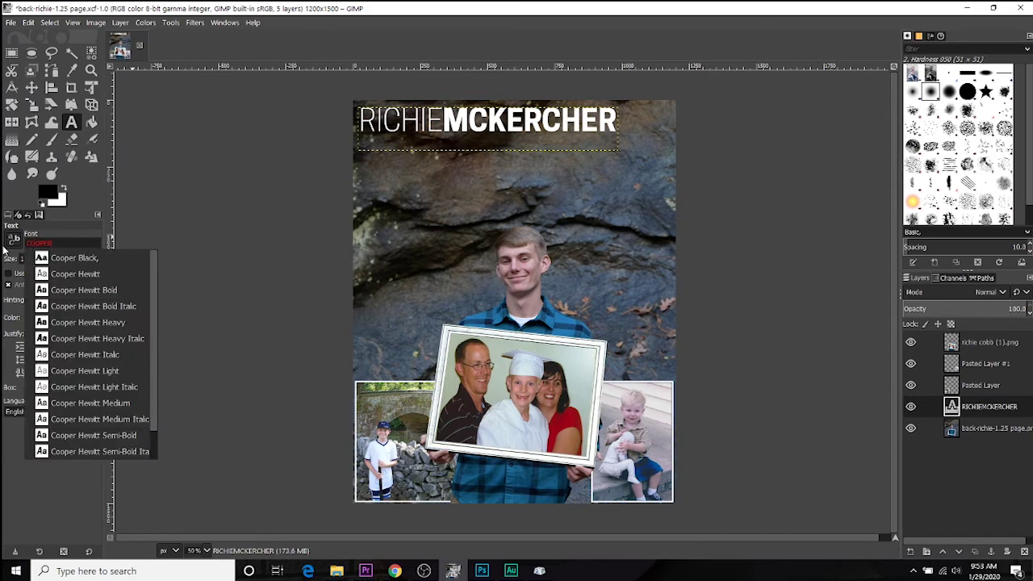
{"action": "left_click", "coordinate": [110, 365]}
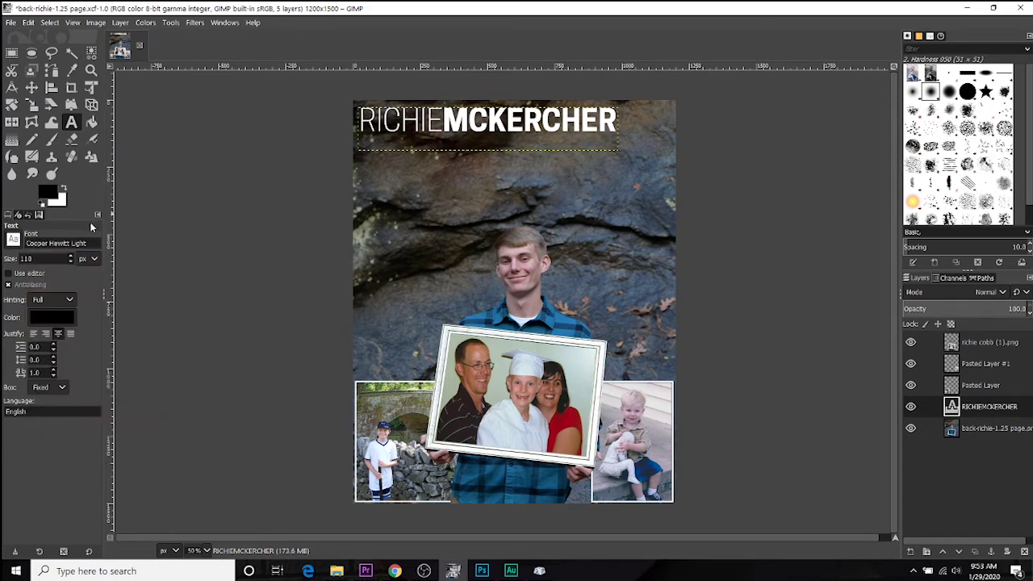
{"action": "double_click", "coordinate": [26, 258]}
{"action": "type", "text": "60"}
{"action": "left_click_drag", "start_coordinate": [363, 185], "coordinate": [491, 317]}
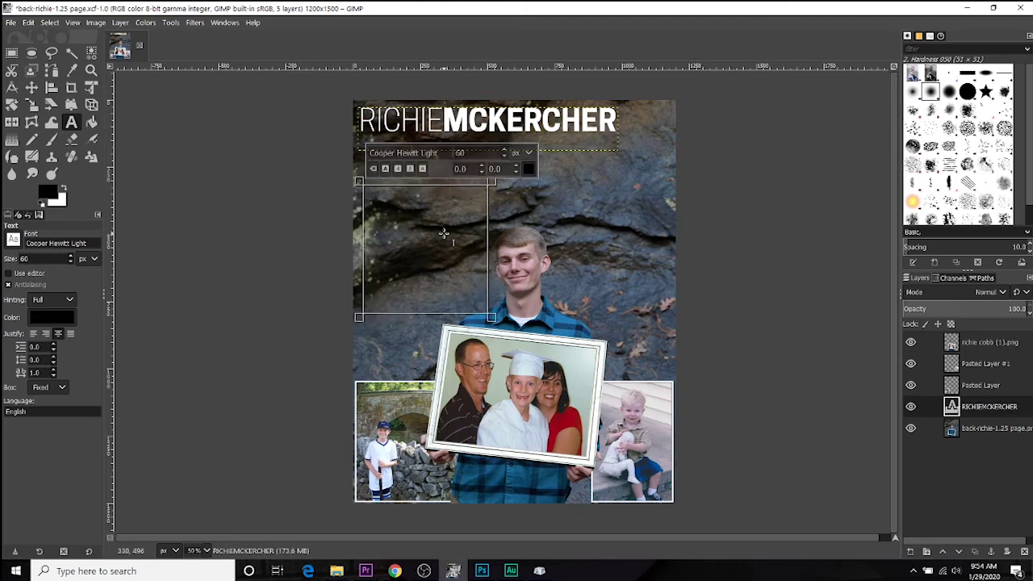
Step: Copy the whole Message doc text, through the Proverbs 3:5-6 verse, from Chrome into the clipboard
{"action": "mouse_move", "coordinate": [395, 571]}
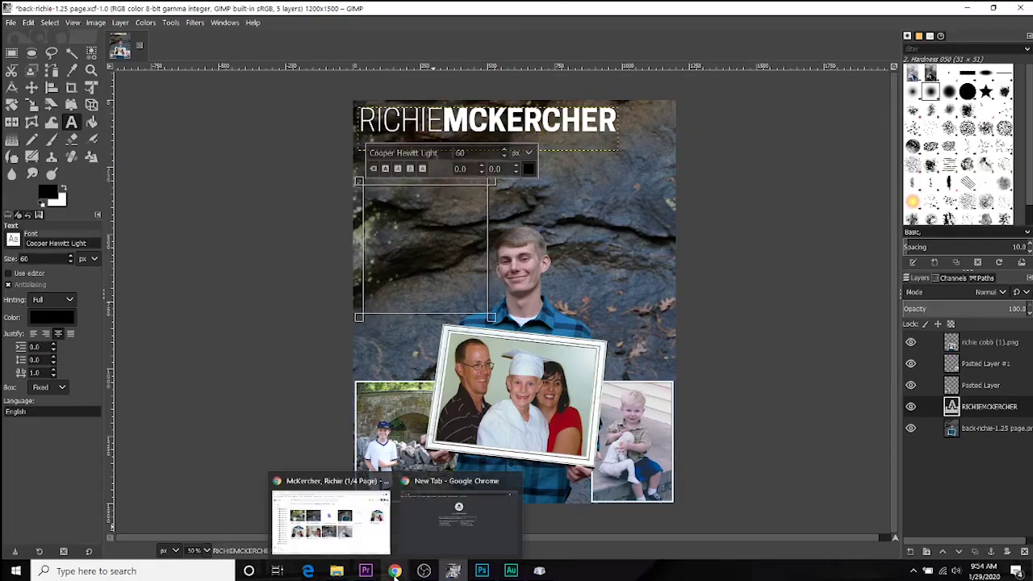
{"action": "left_click", "coordinate": [371, 482]}
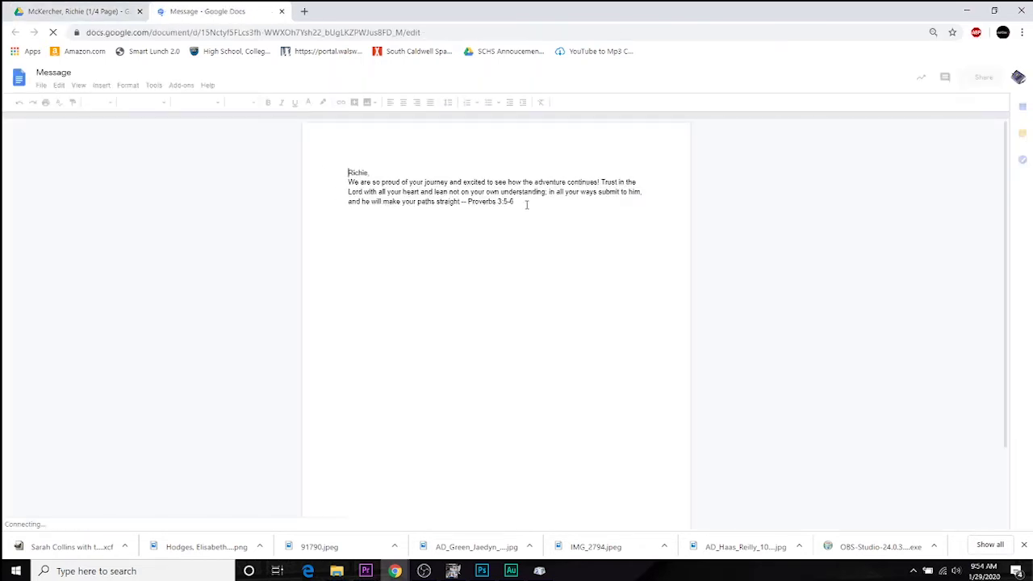
{"action": "left_click_drag", "start_coordinate": [515, 201], "coordinate": [328, 165]}
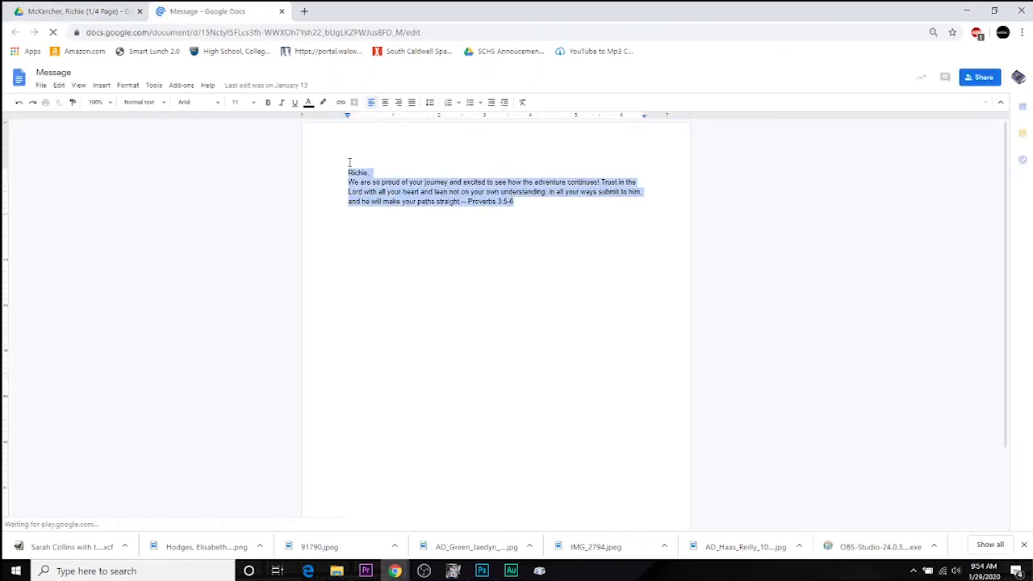
{"action": "key", "text": "ctrl+c"}
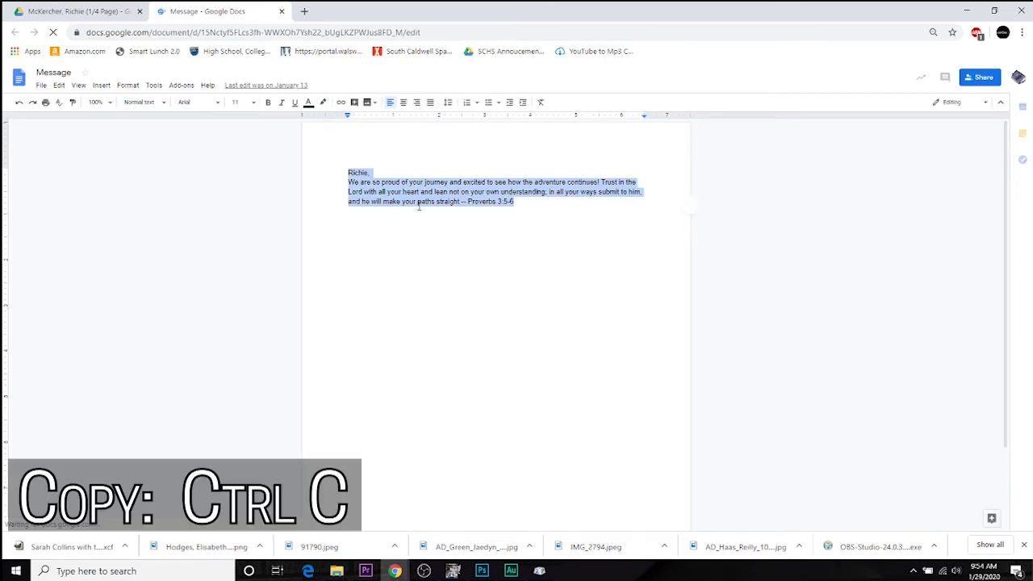
{"action": "right_click", "coordinate": [419, 208]}
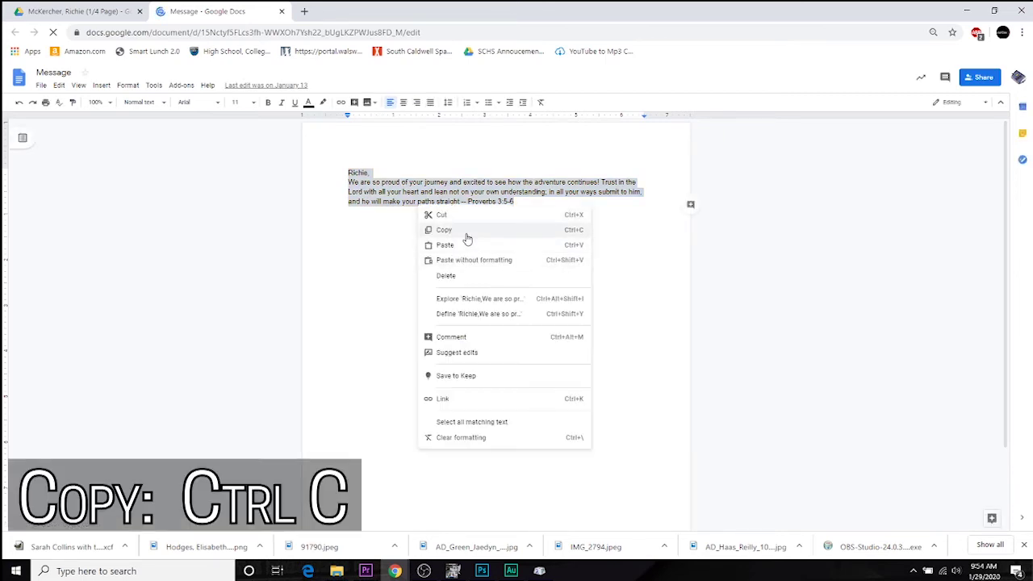
{"action": "left_click", "coordinate": [466, 234]}
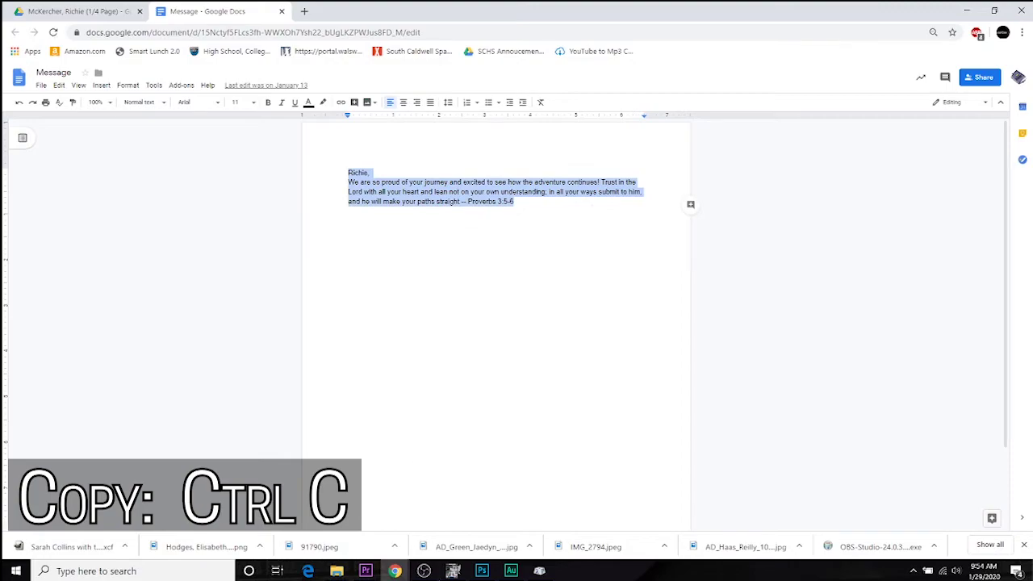
{"action": "left_click", "coordinate": [453, 571]}
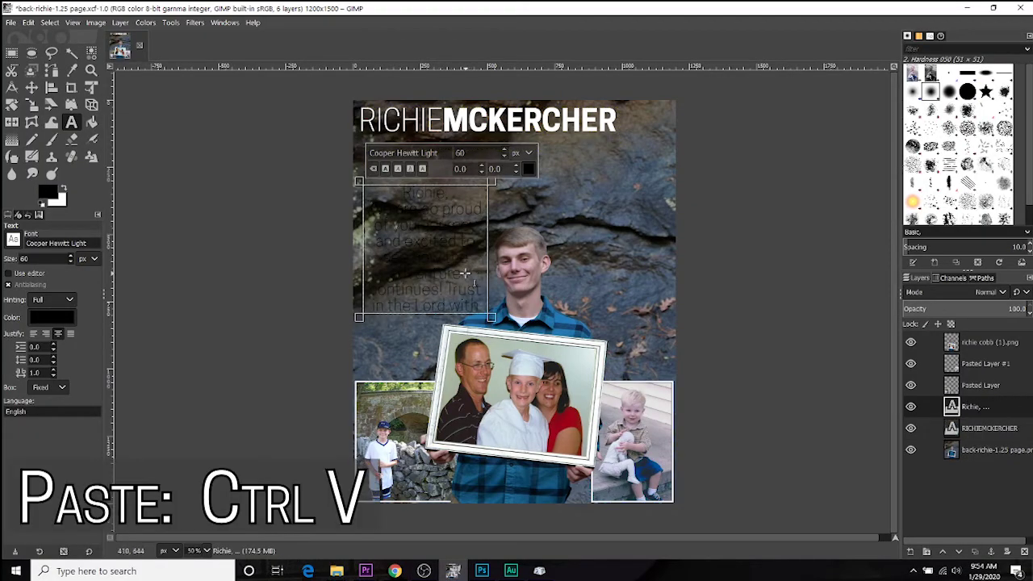
Step: Paste the tribute message into the text box and colour all of it white
{"action": "key", "text": "ctrl+v"}
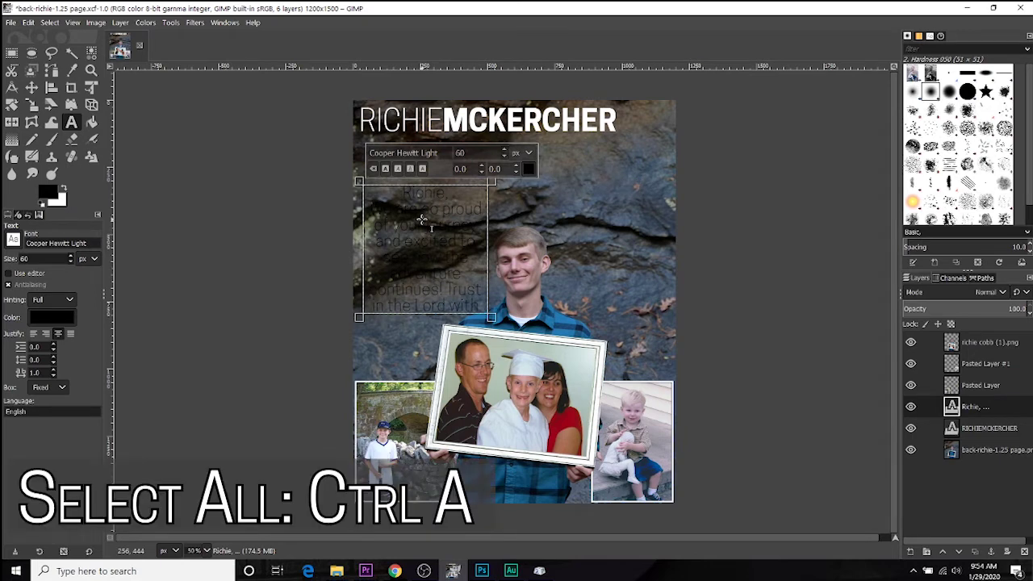
{"action": "key", "text": "ctrl+a"}
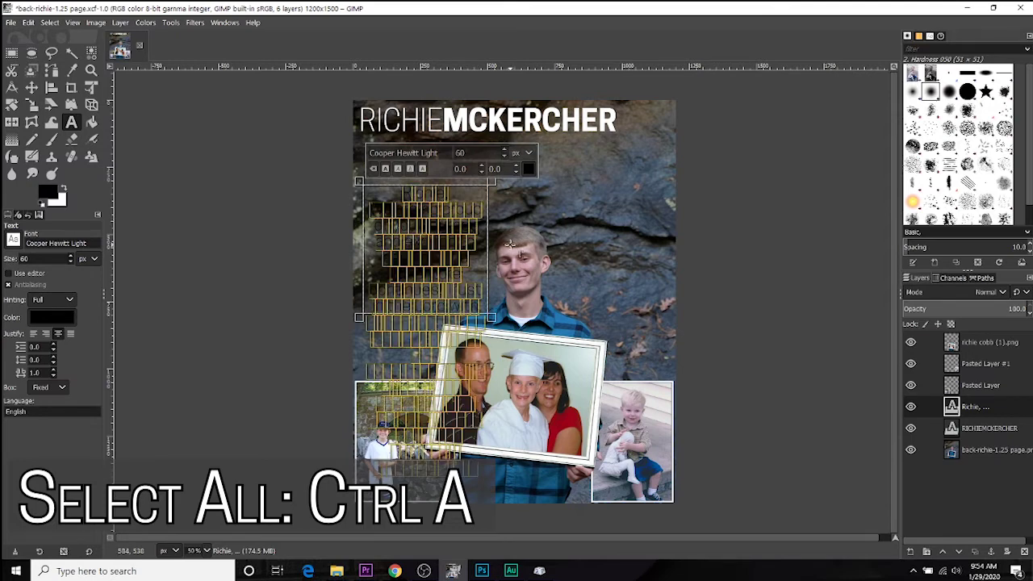
{"action": "left_click", "coordinate": [527, 169]}
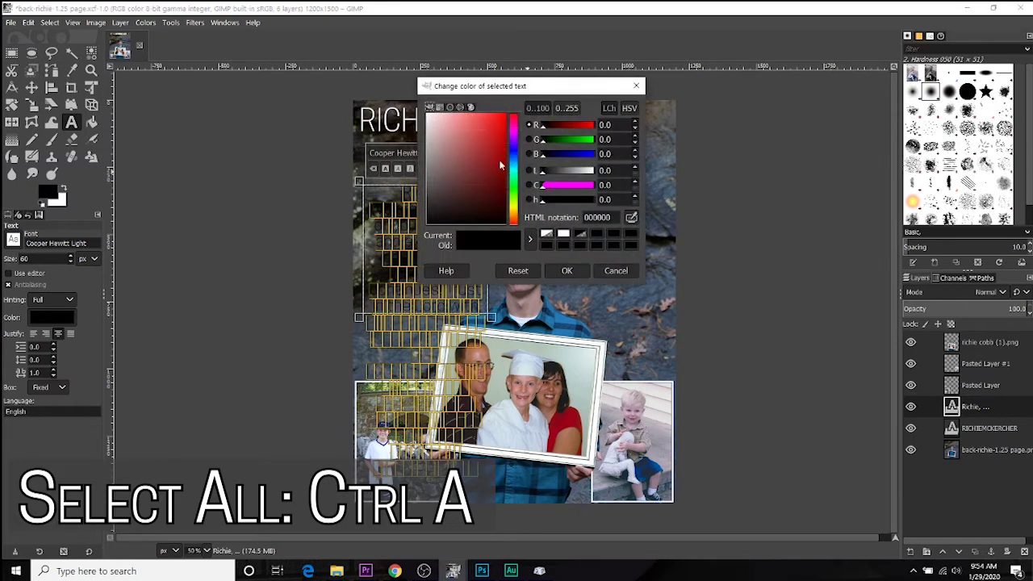
{"action": "left_click_drag", "start_coordinate": [473, 156], "coordinate": [427, 114]}
{"action": "left_click", "coordinate": [568, 271]}
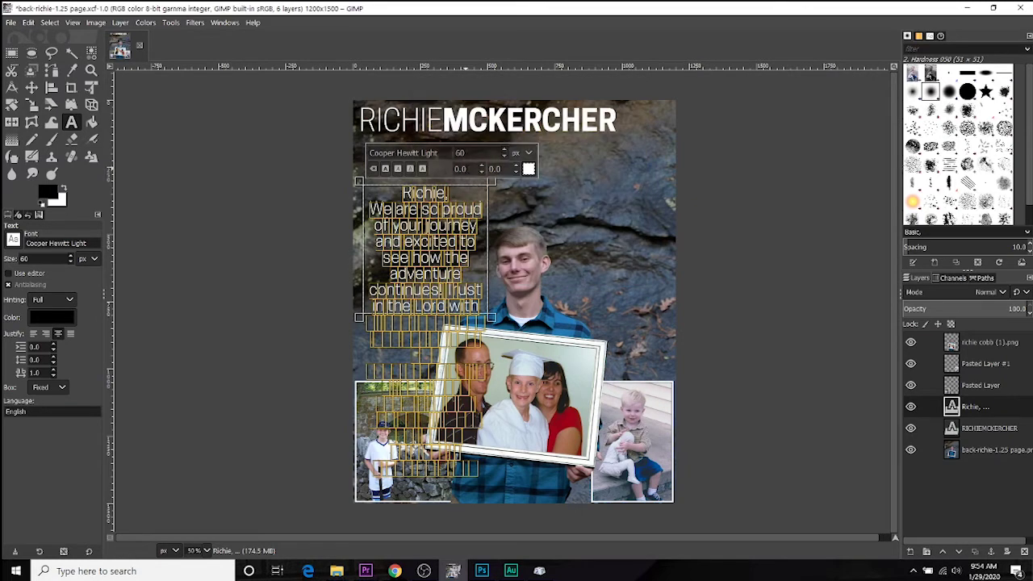
Step: Set the message size to 40 px and make the text box taller to fit it
{"action": "double_click", "coordinate": [459, 152]}
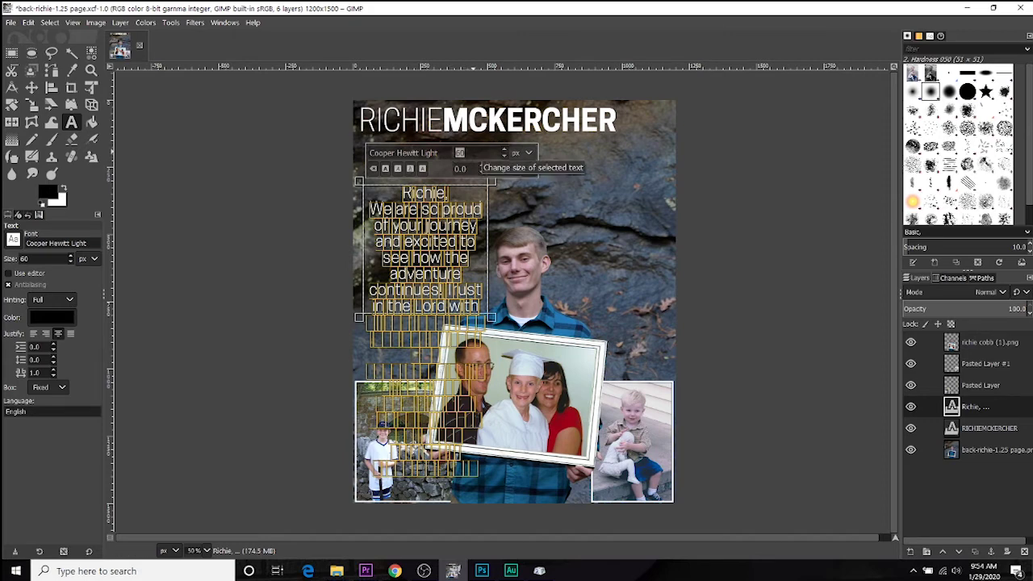
{"action": "type", "text": "30"}
{"action": "key", "text": "Return"}
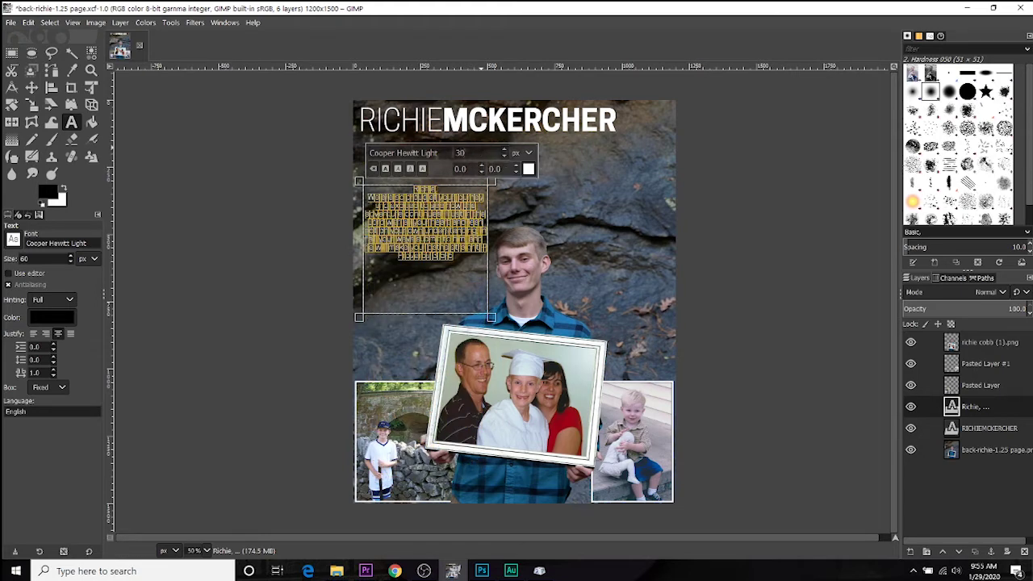
{"action": "type", "text": "40"}
{"action": "key", "text": "Return"}
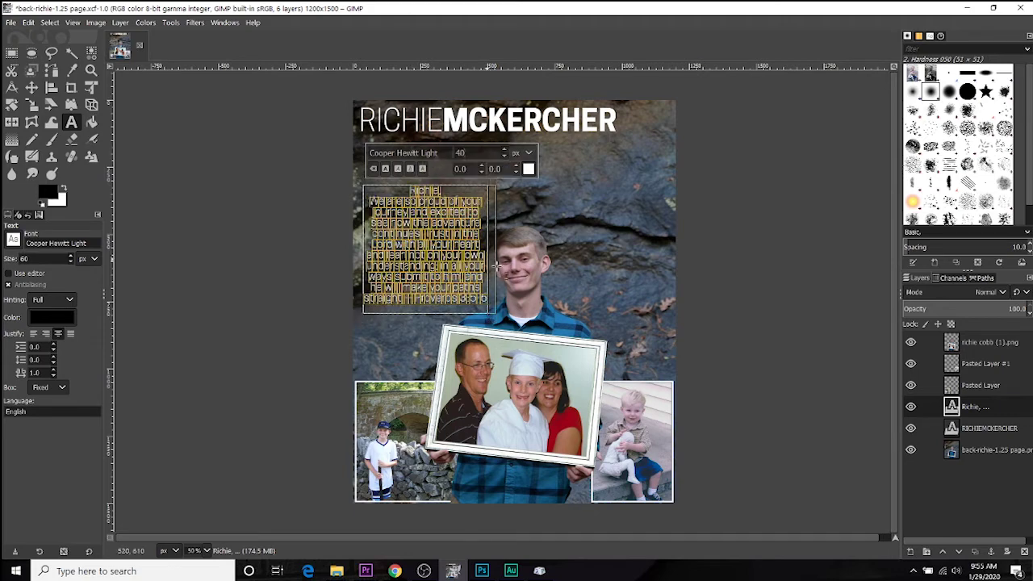
{"action": "left_click_drag", "start_coordinate": [492, 318], "coordinate": [491, 328]}
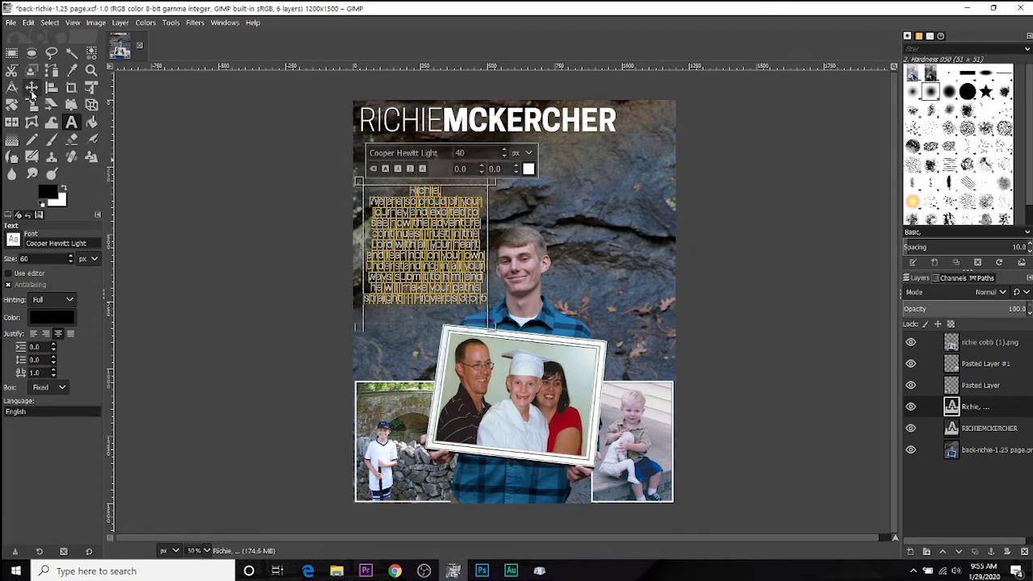
Step: Make the whole tribute message text bold
{"action": "left_click", "coordinate": [31, 88]}
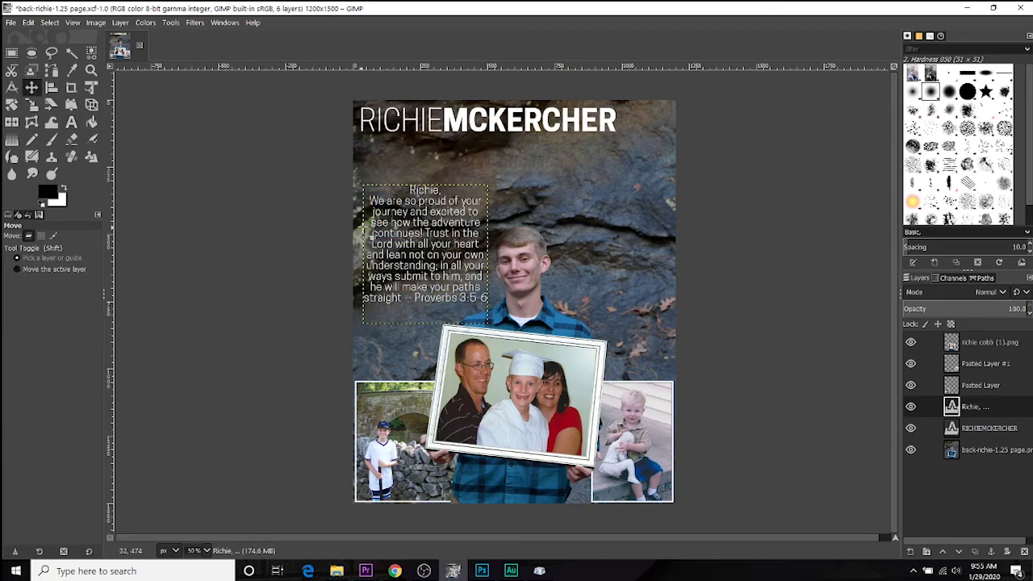
{"action": "left_click", "coordinate": [71, 122]}
{"action": "left_click", "coordinate": [416, 234]}
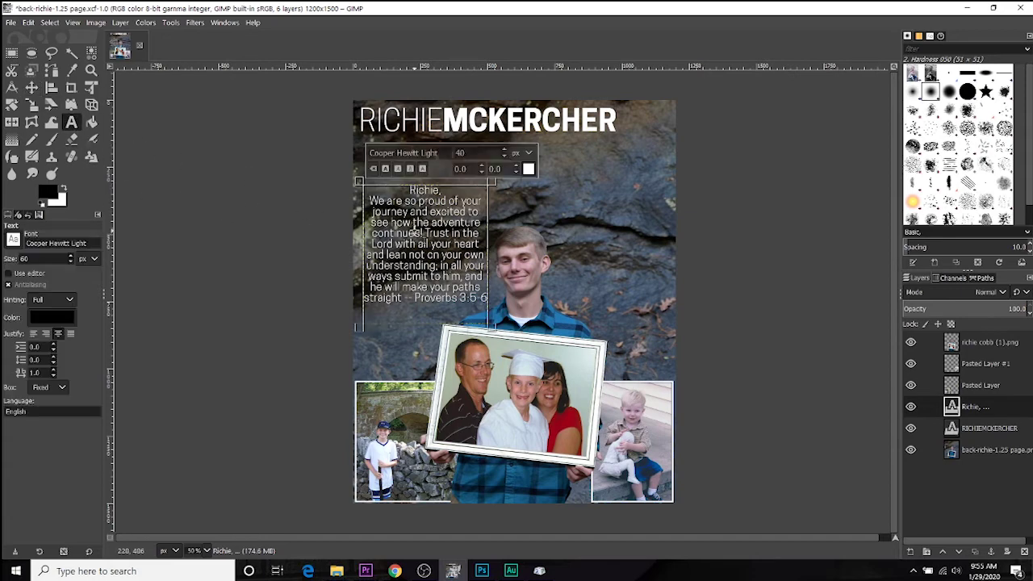
{"action": "key", "text": "ctrl+a"}
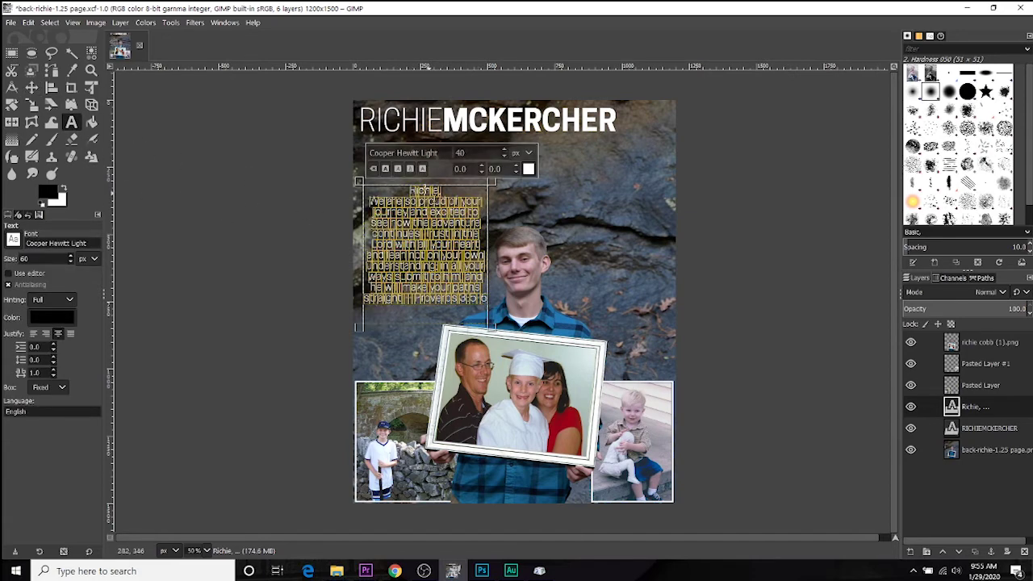
{"action": "left_click", "coordinate": [385, 168]}
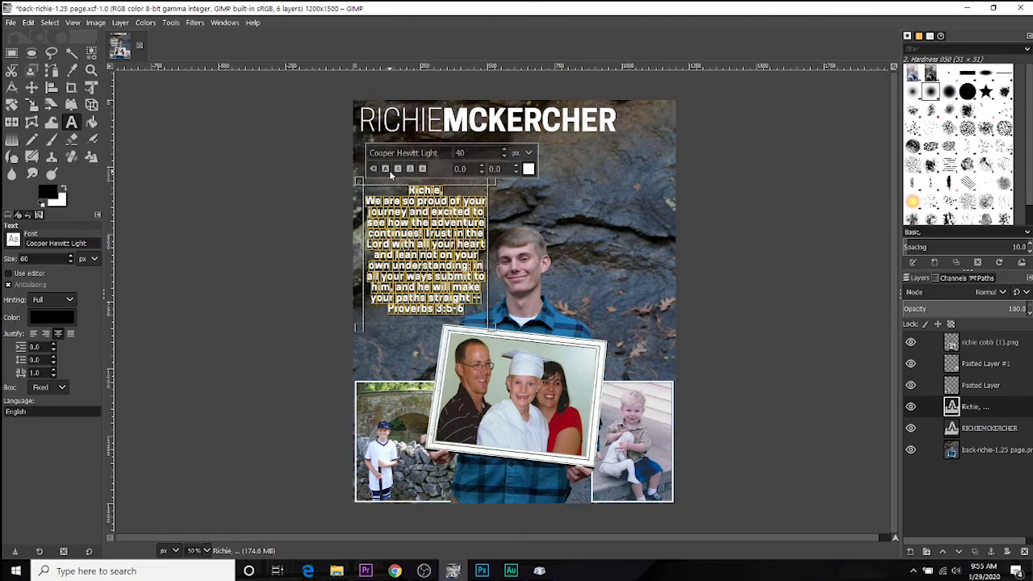
{"action": "key", "text": "m"}
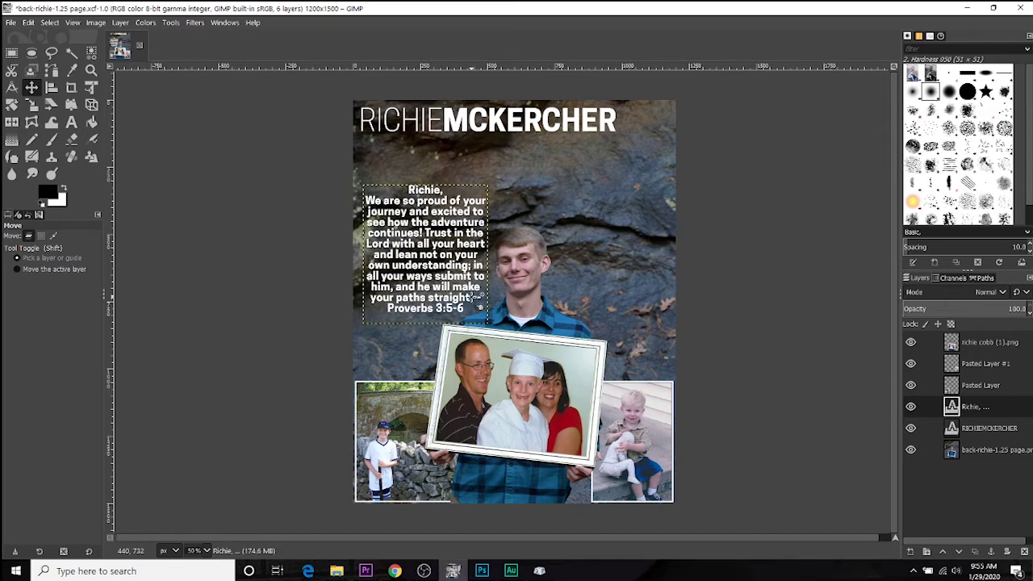
Step: Put the Proverbs citation on its own line and centre-align the message
{"action": "left_click", "coordinate": [71, 122]}
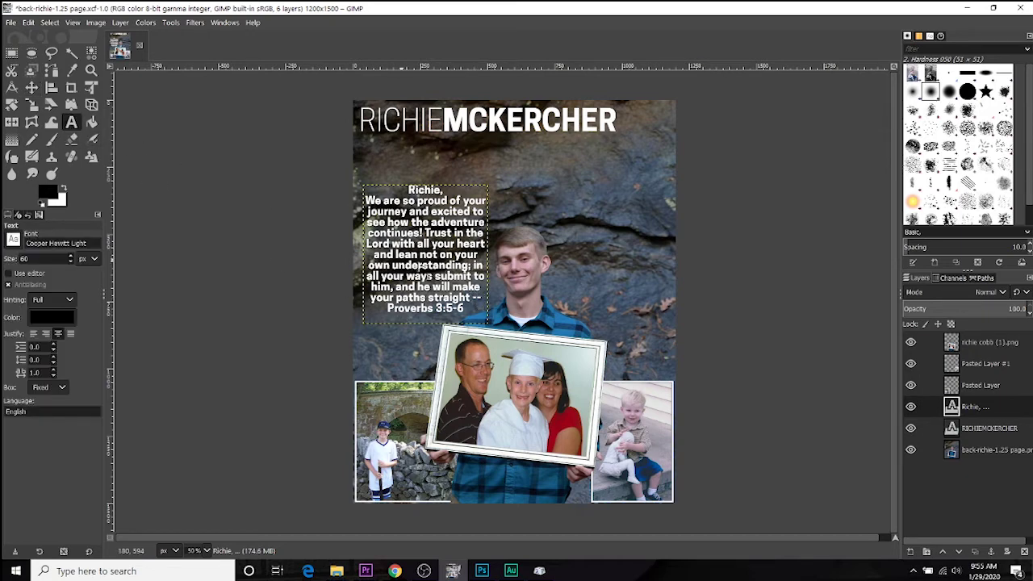
{"action": "left_click", "coordinate": [470, 298]}
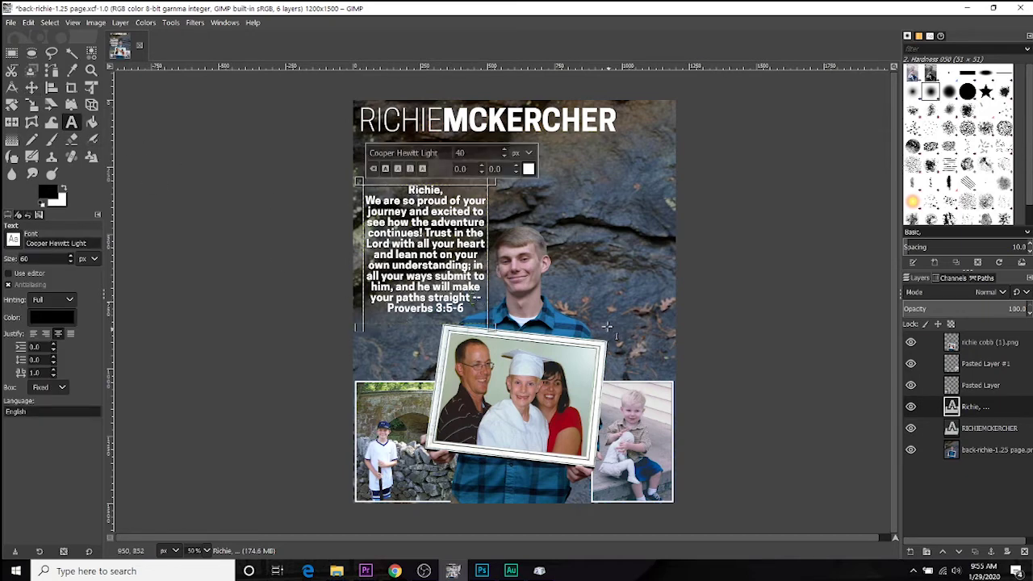
{"action": "key", "text": "Return"}
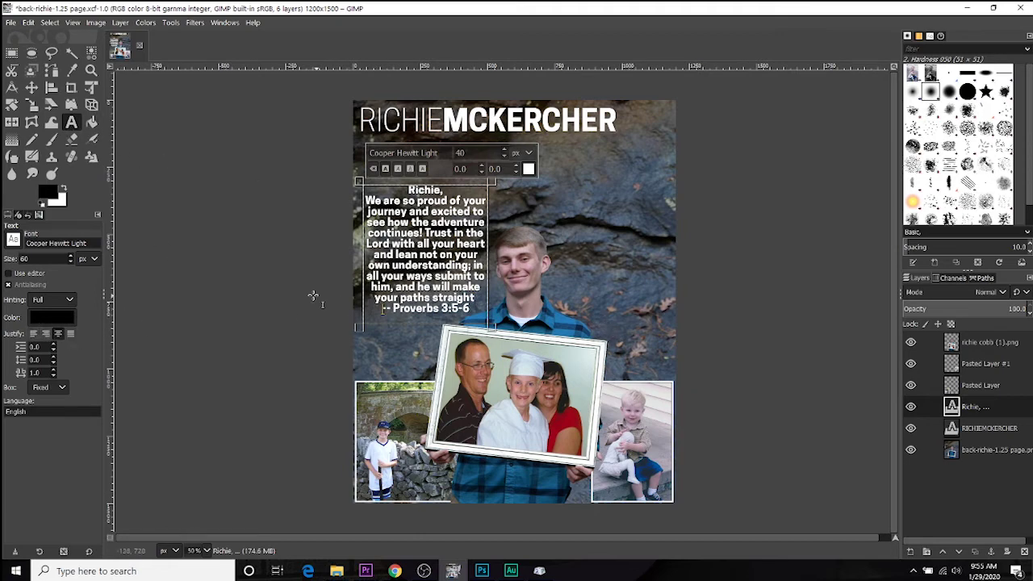
{"action": "left_click", "coordinate": [35, 334]}
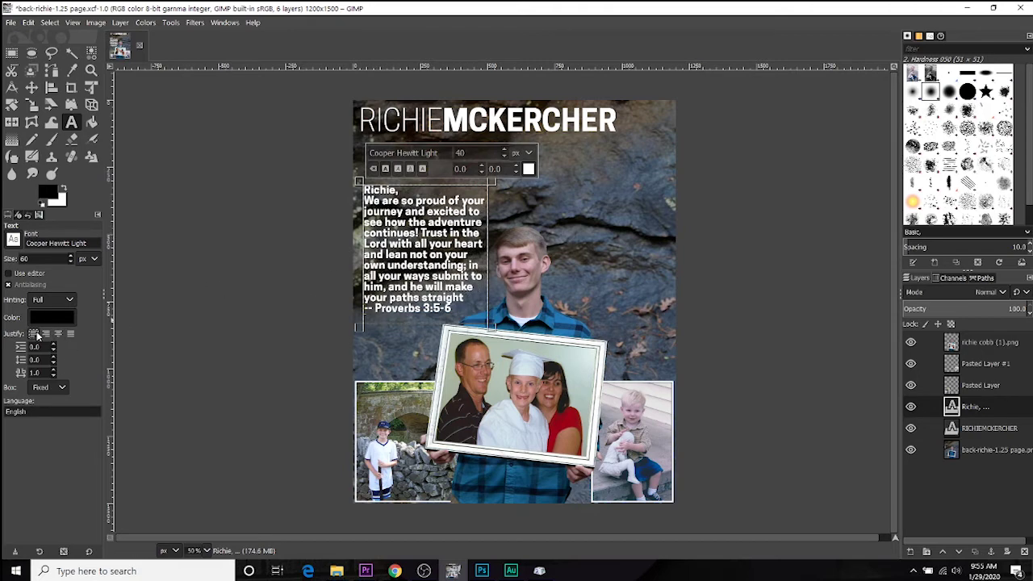
{"action": "left_click", "coordinate": [46, 335]}
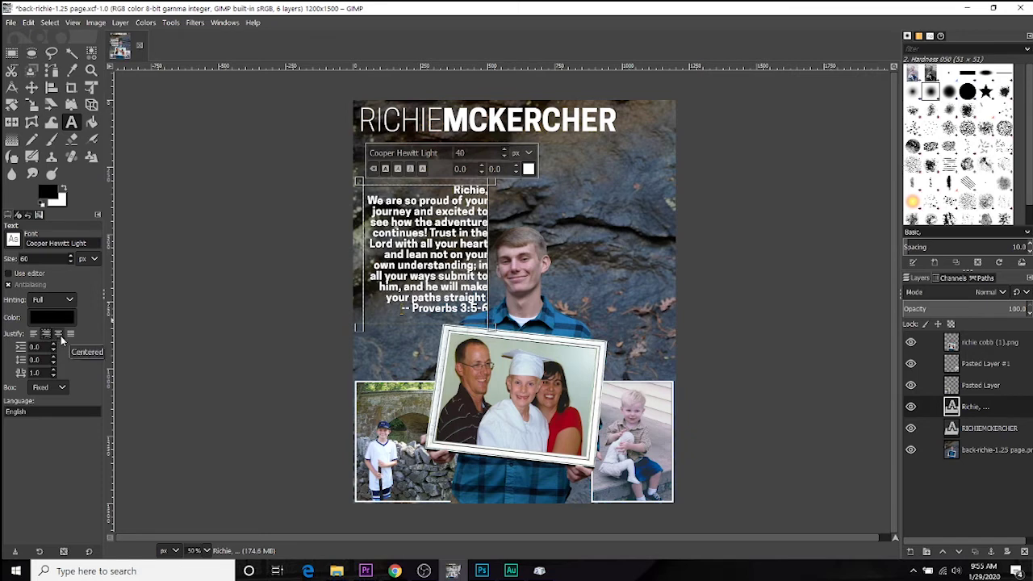
{"action": "left_click", "coordinate": [58, 334]}
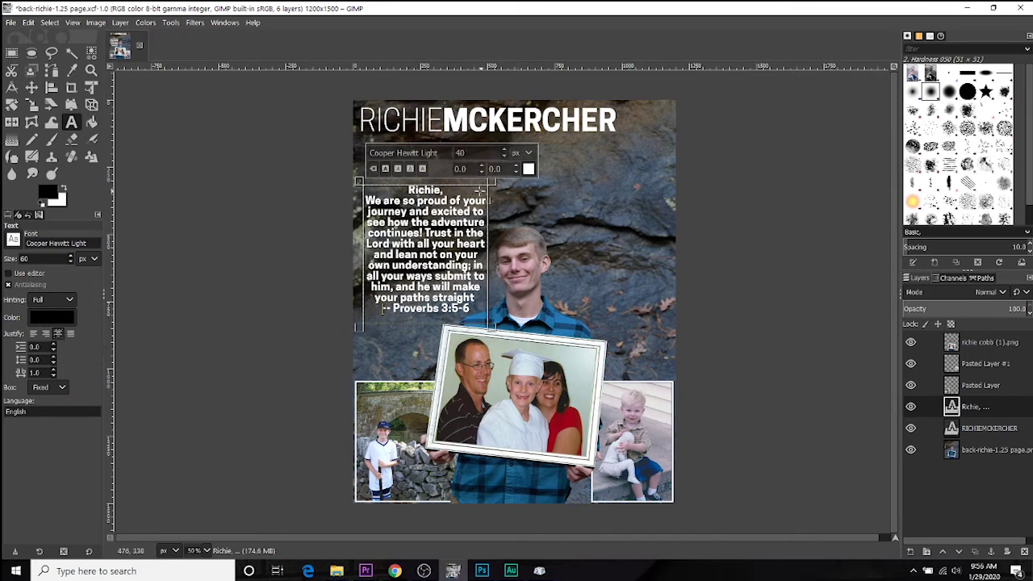
{"action": "left_click", "coordinate": [31, 86]}
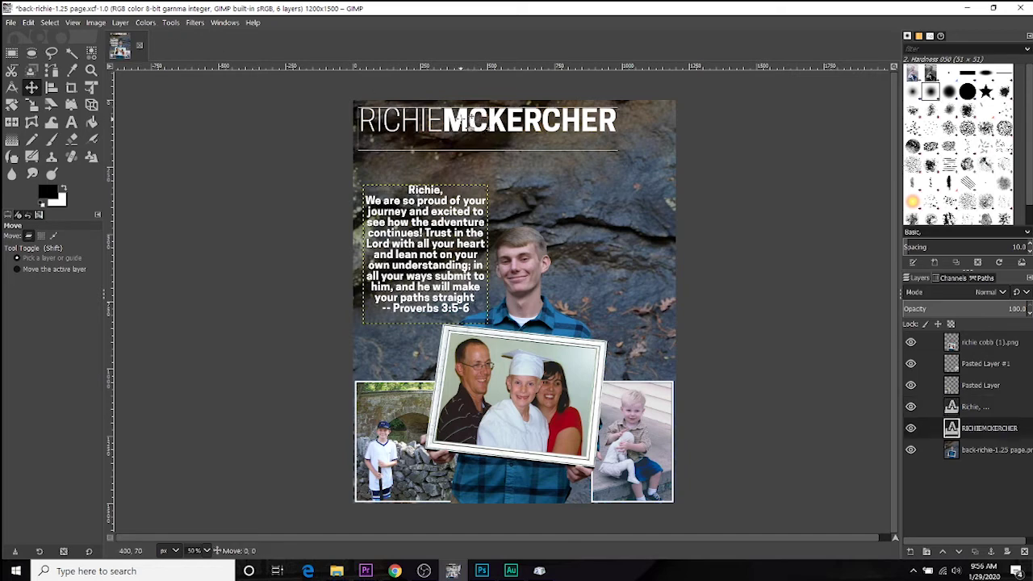
Step: Open Filters > Light and Shadow > Drop Shadow for the name title layer
{"action": "left_click", "coordinate": [990, 429]}
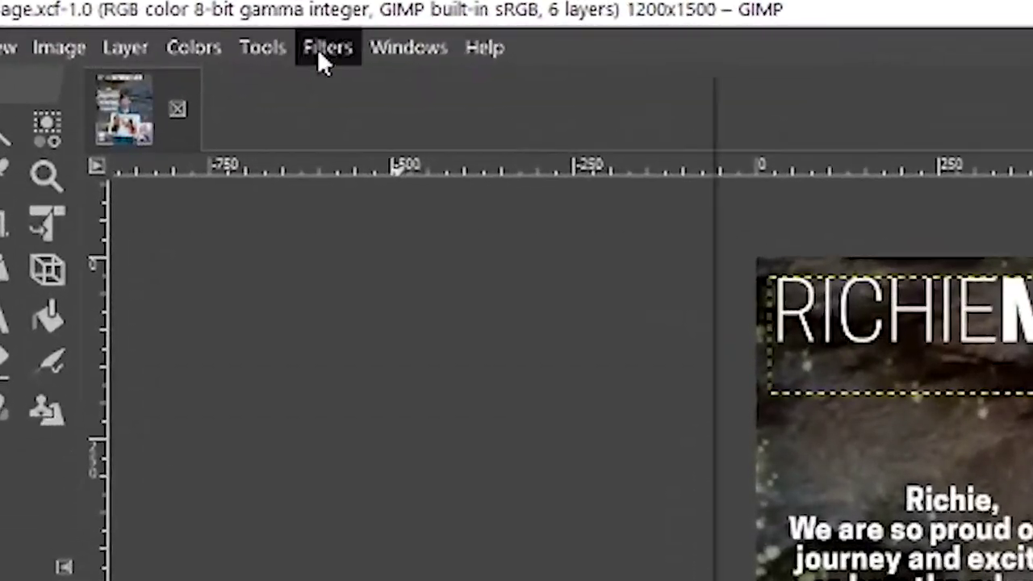
{"action": "left_click", "coordinate": [275, 37]}
{"action": "mouse_move", "coordinate": [385, 276]}
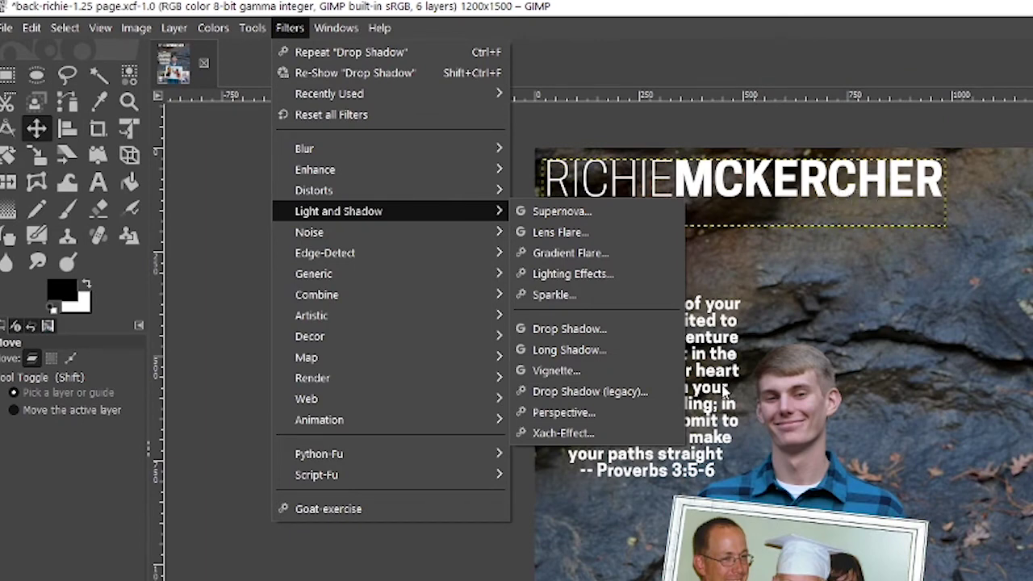
{"action": "left_click", "coordinate": [634, 330]}
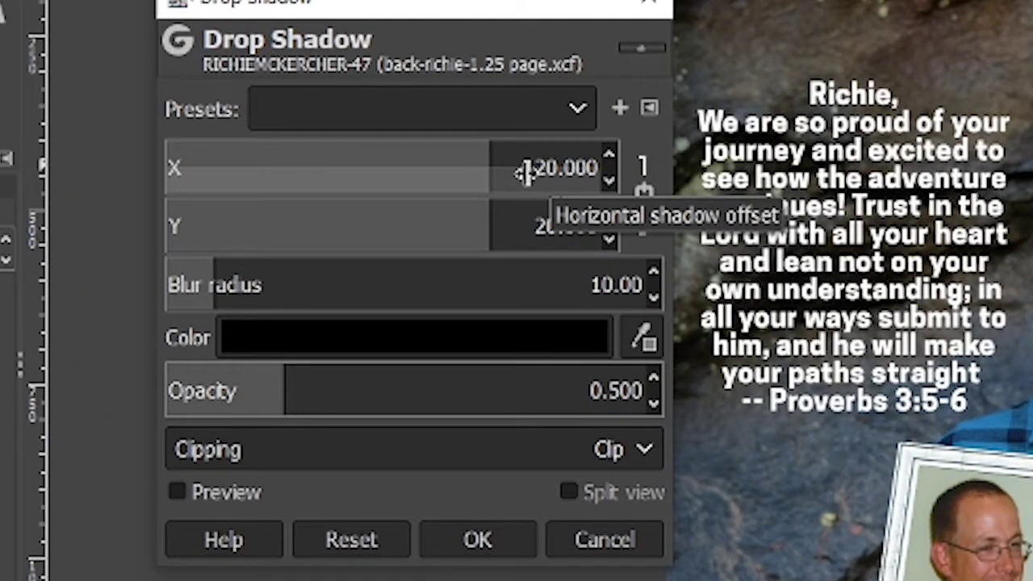
Step: Set the shadow to X/Y offset 10, blur 5, opacity 1, colour black
{"action": "double_click", "coordinate": [525, 167]}
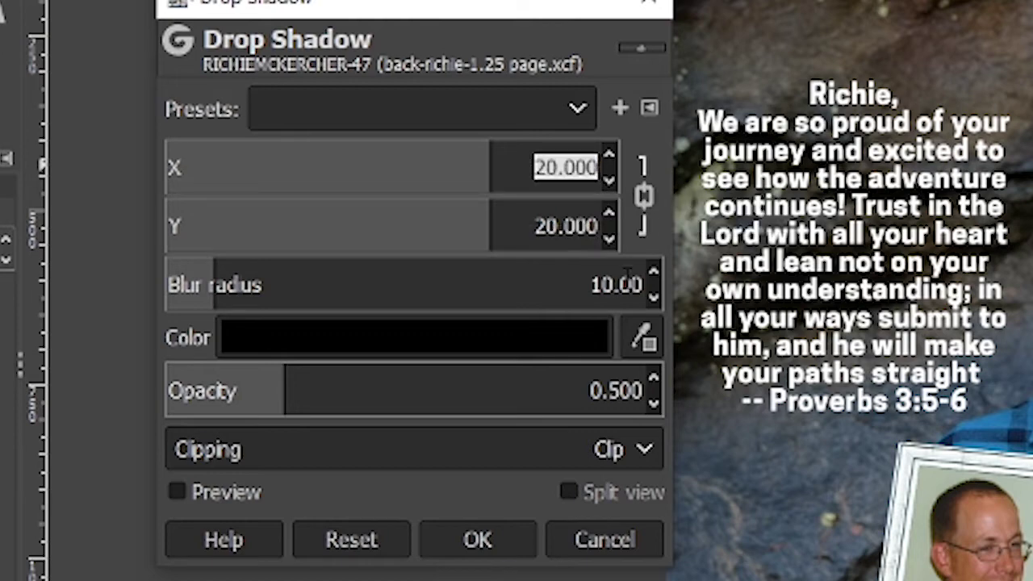
{"action": "type", "text": "10"}
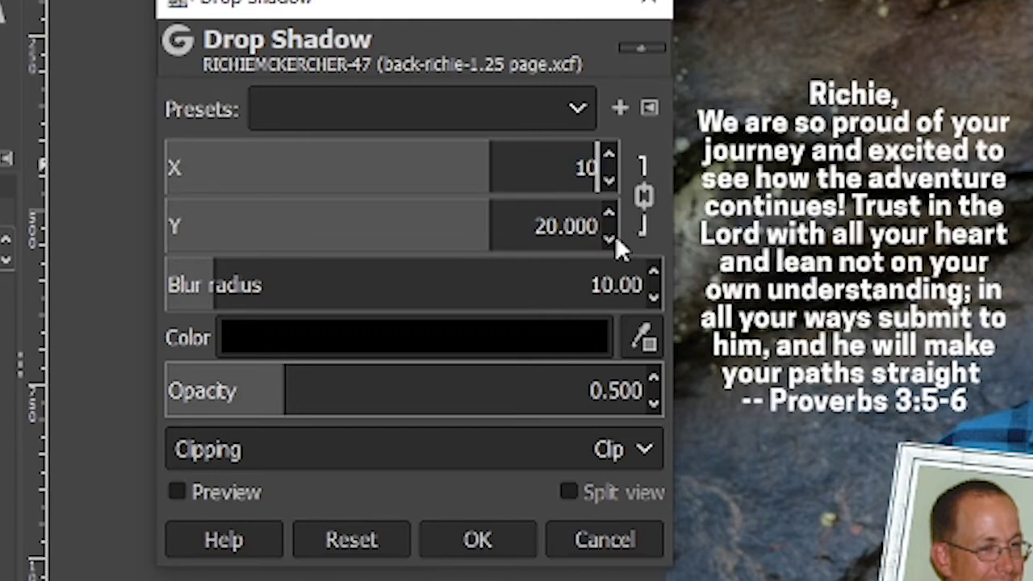
{"action": "left_click", "coordinate": [565, 226]}
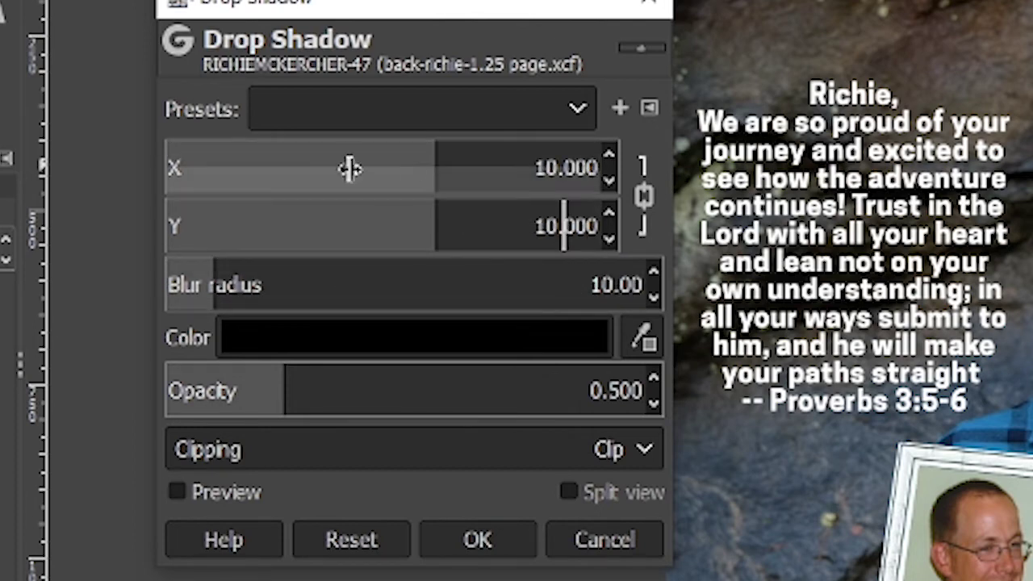
{"action": "left_click", "coordinate": [586, 283]}
{"action": "type", "text": "5"}
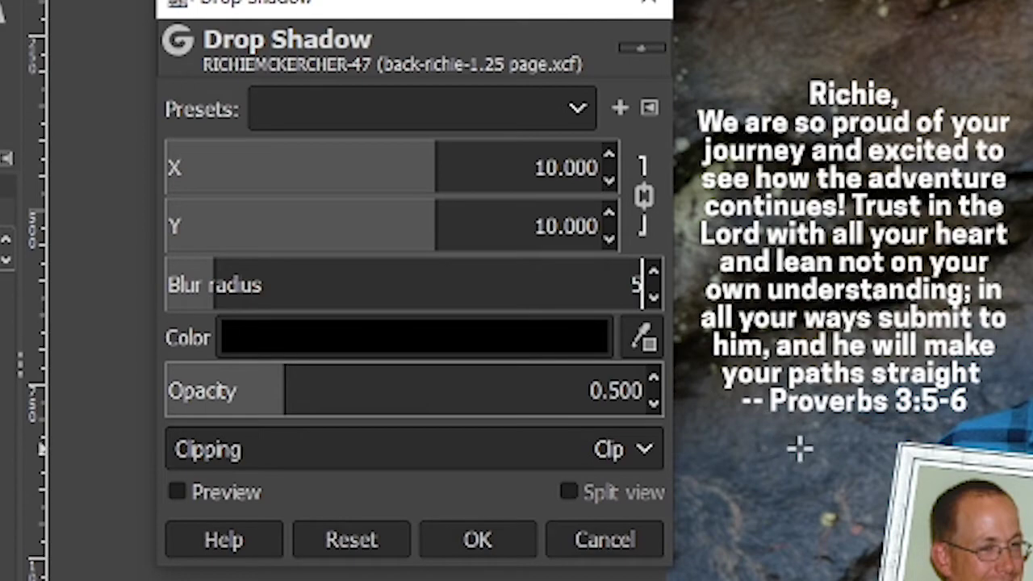
{"action": "left_click", "coordinate": [602, 401]}
{"action": "type", "text": "1"}
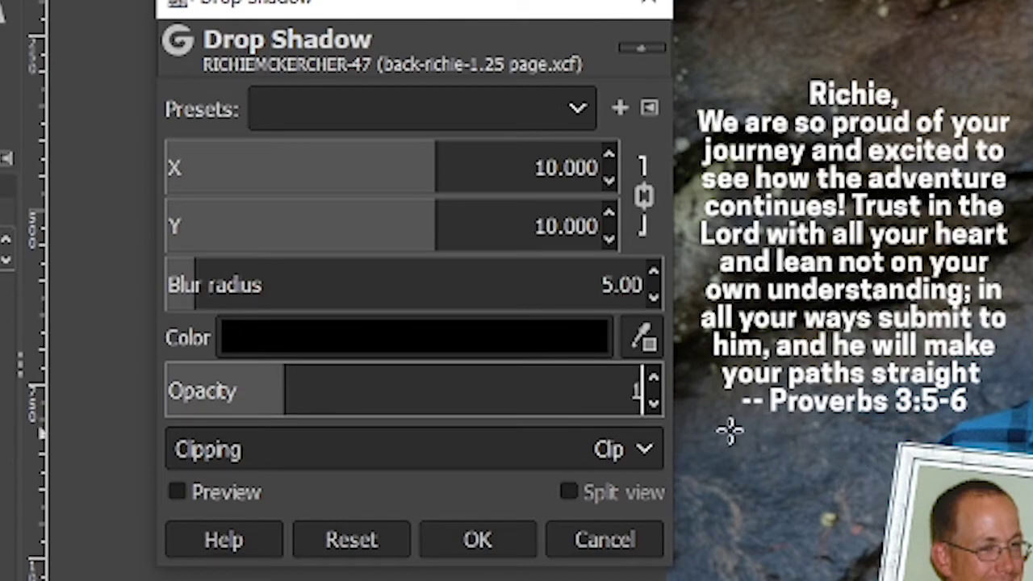
{"action": "left_click", "coordinate": [393, 343]}
{"action": "left_click_drag", "start_coordinate": [325, 452], "coordinate": [420, 569]}
{"action": "left_click", "coordinate": [427, 579]}
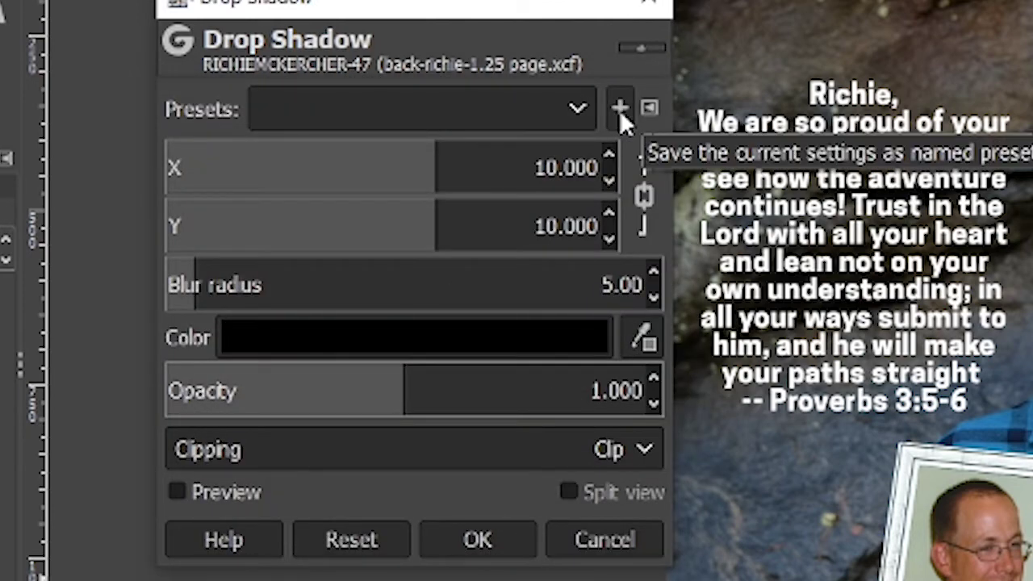
Step: Save these shadow settings as the preset NAME and reload it
{"action": "left_click", "coordinate": [620, 110]}
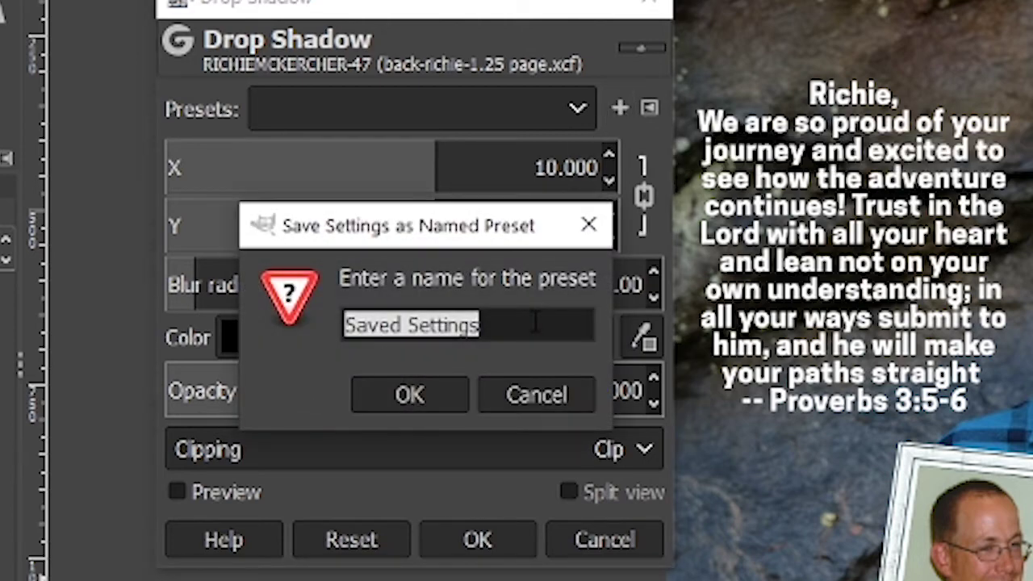
{"action": "type", "text": "na"}
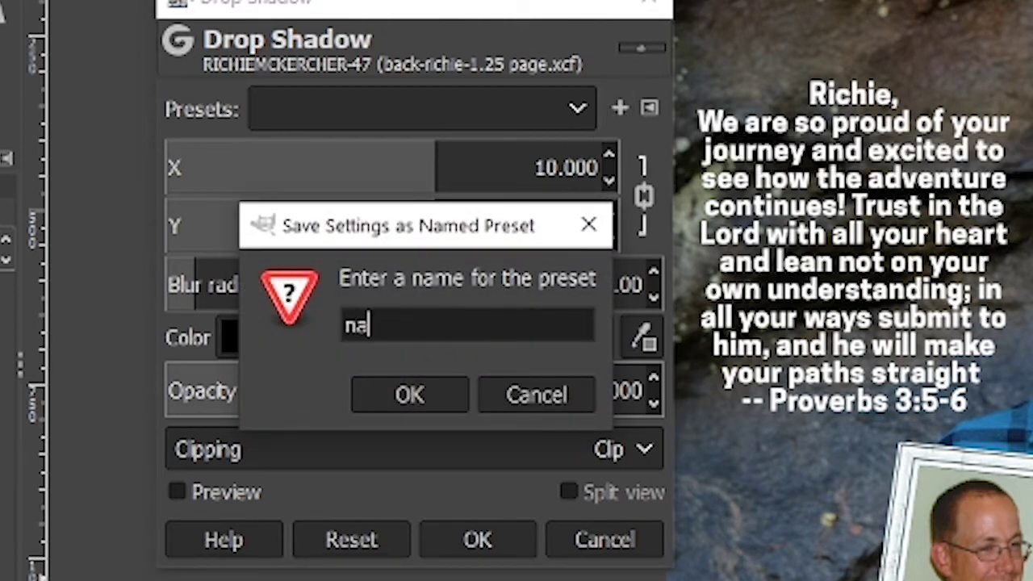
{"action": "key", "text": "BackSpace"}
{"action": "key", "text": "BackSpace"}
{"action": "type", "text": "NAME"}
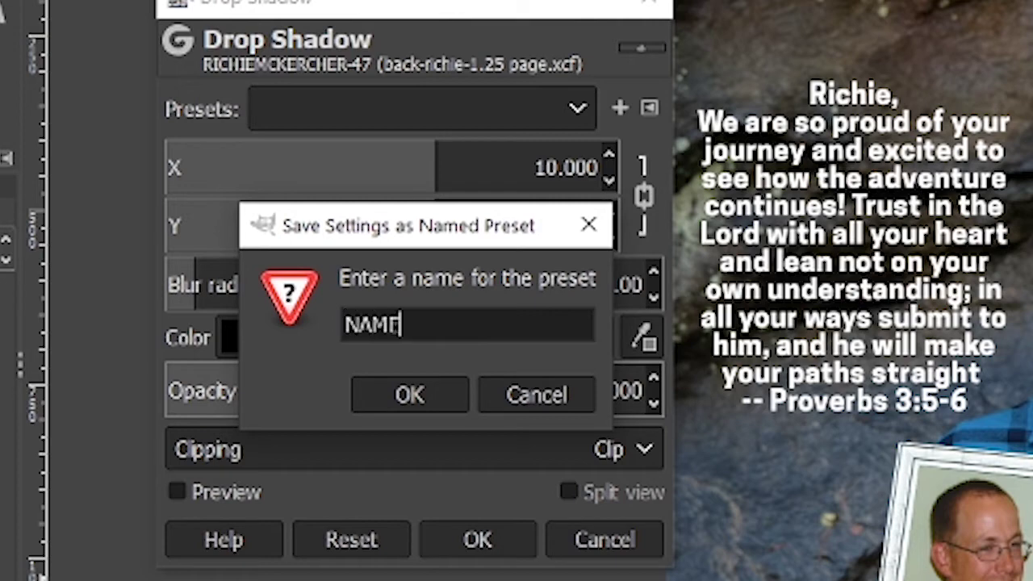
{"action": "left_click", "coordinate": [416, 394]}
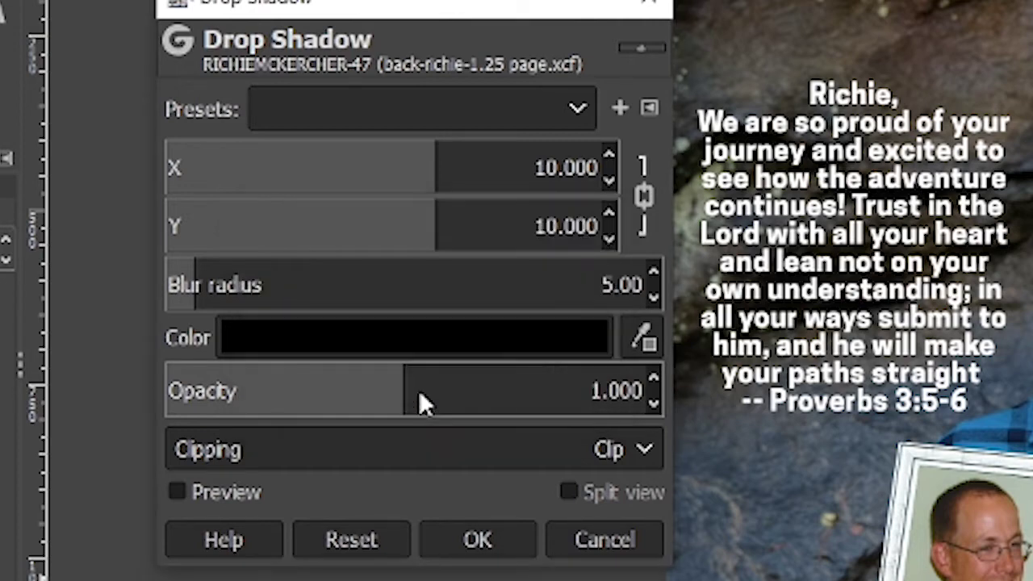
{"action": "left_click", "coordinate": [531, 113]}
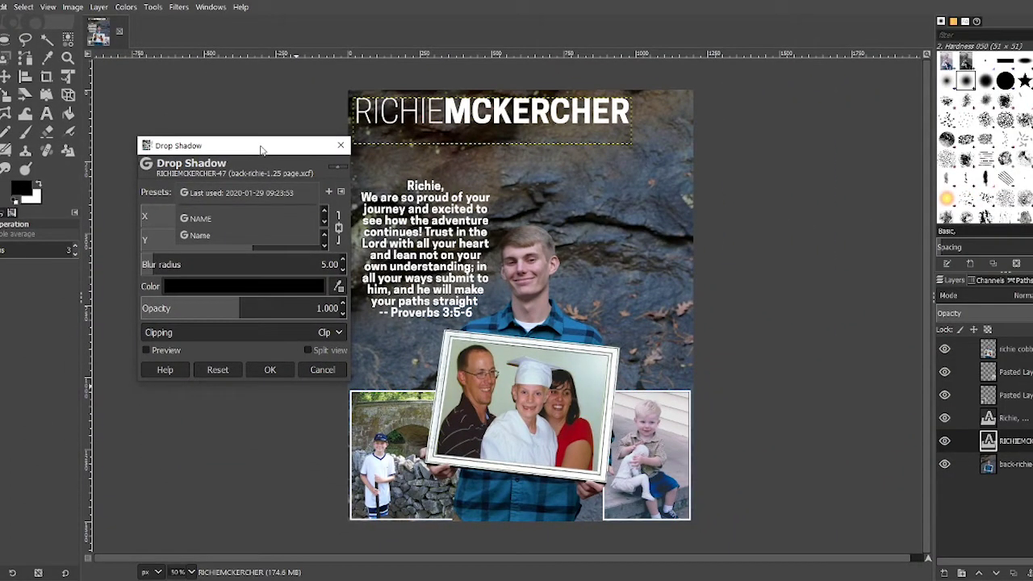
{"action": "left_click", "coordinate": [219, 214]}
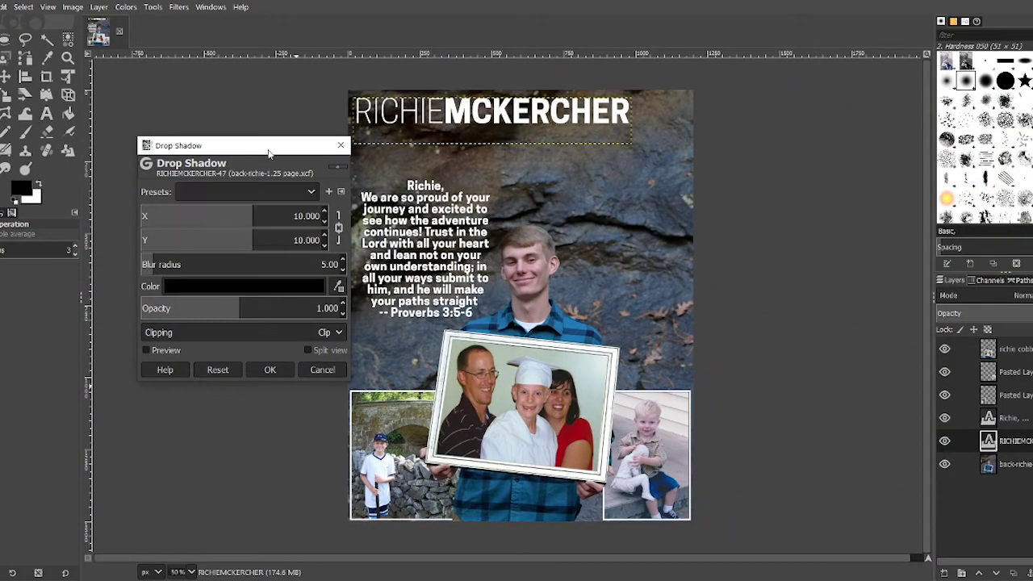
Step: Apply the title's shadow, then give the tribute message layer the NAME drop shadow too
{"action": "left_click", "coordinate": [271, 371]}
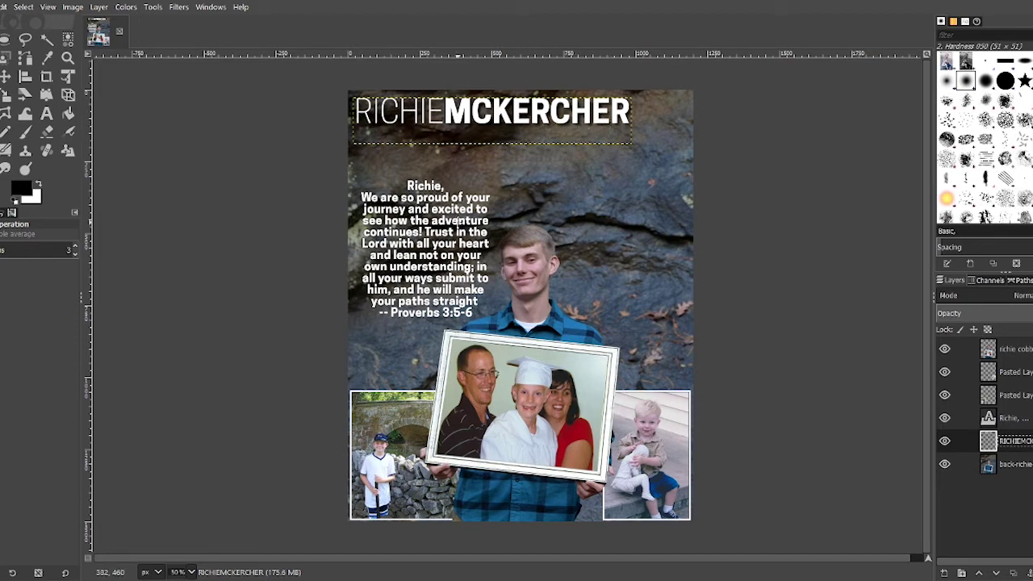
{"action": "left_click", "coordinate": [1013, 420]}
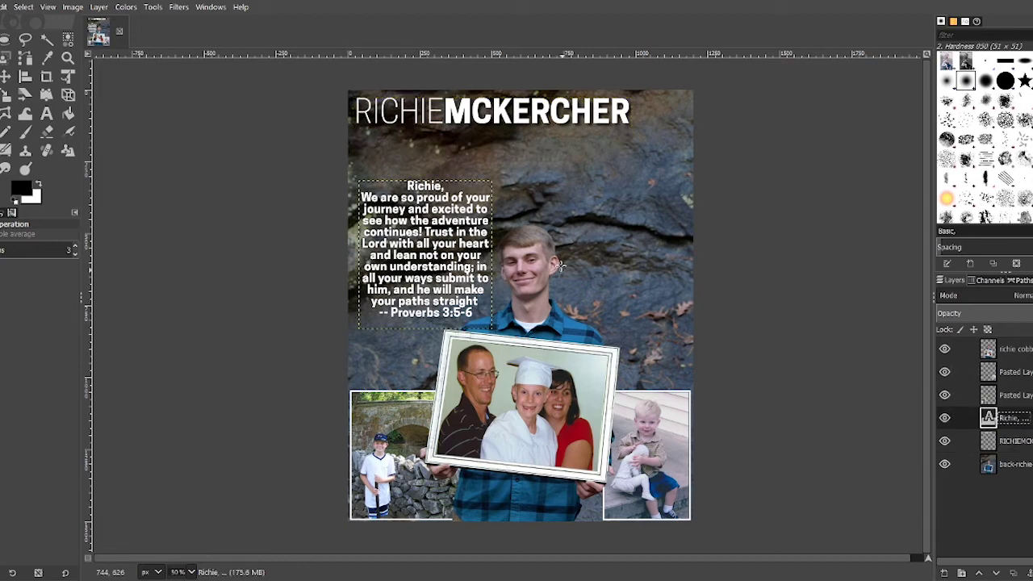
{"action": "left_click", "coordinate": [178, 6]}
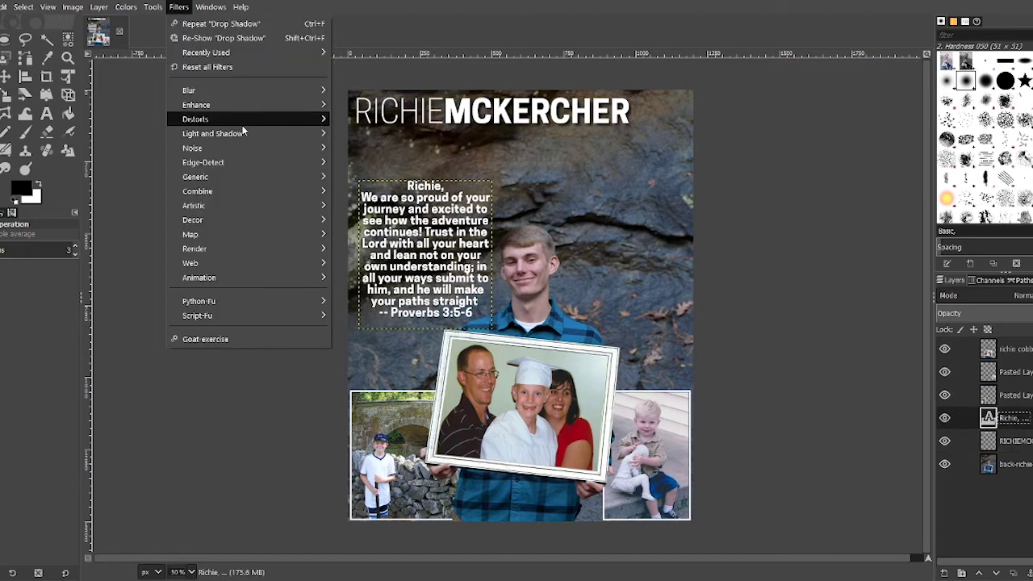
{"action": "mouse_move", "coordinate": [250, 133]}
{"action": "left_click", "coordinate": [394, 215]}
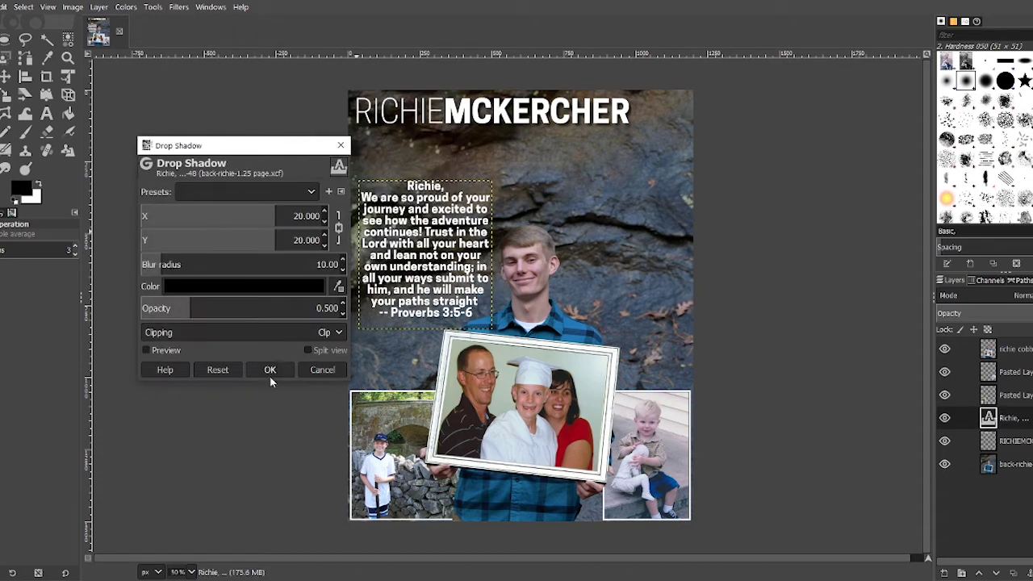
{"action": "scroll", "coordinate": [237, 198], "scroll_direction": "down", "scroll_amount": 1}
{"action": "scroll", "coordinate": [242, 193], "scroll_direction": "down", "scroll_amount": 1}
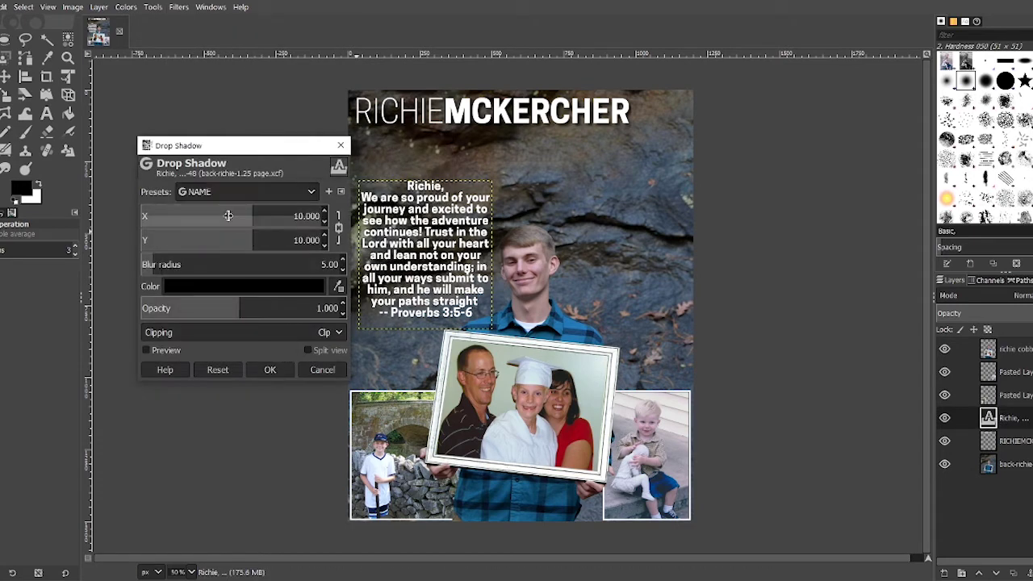
{"action": "left_click", "coordinate": [282, 372]}
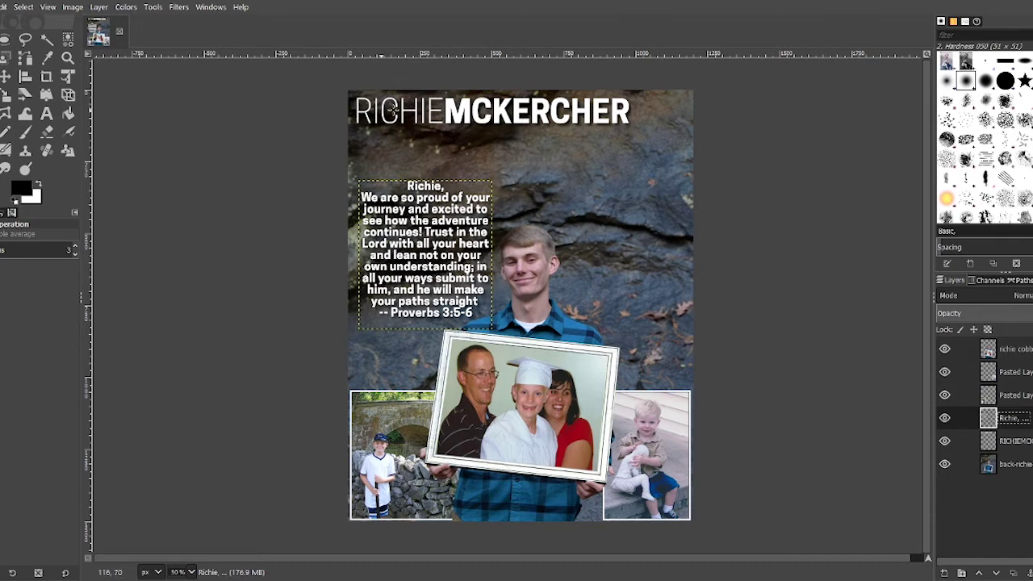
{"action": "left_click", "coordinate": [1026, 471]}
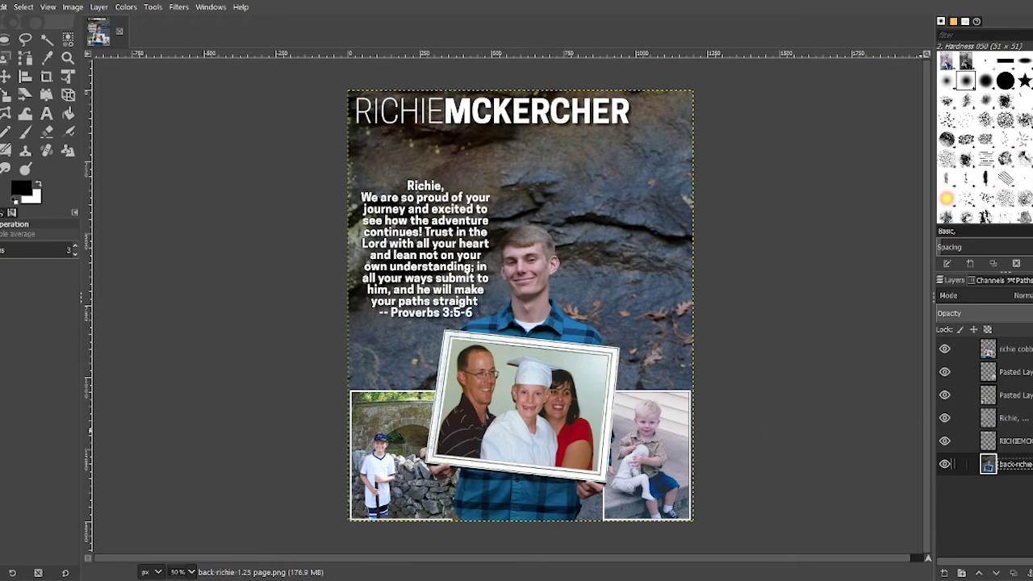
{"action": "left_click_drag", "start_coordinate": [1030, 466], "coordinate": [1016, 352]}
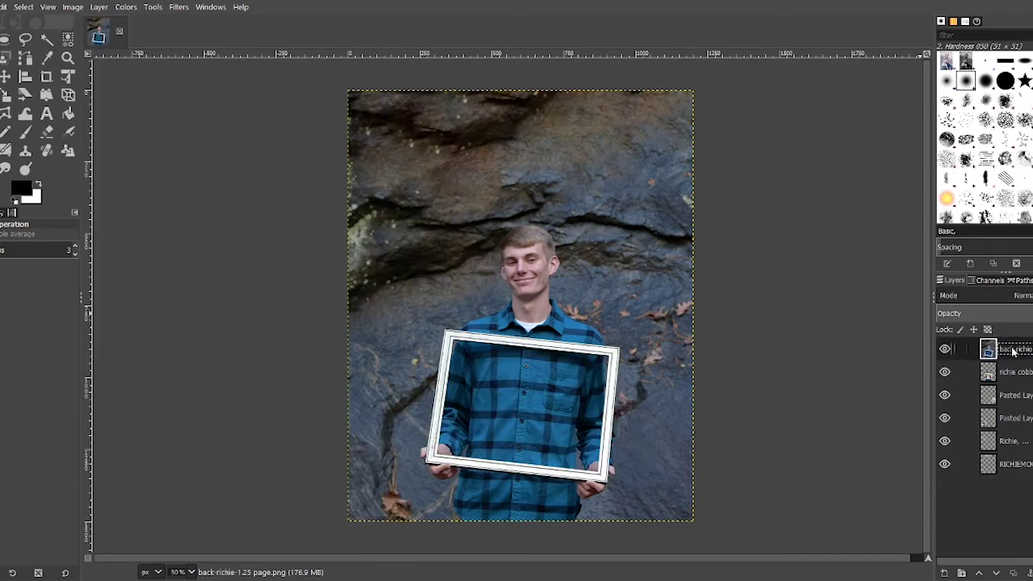
{"action": "left_click_drag", "start_coordinate": [1014, 348], "coordinate": [1016, 467]}
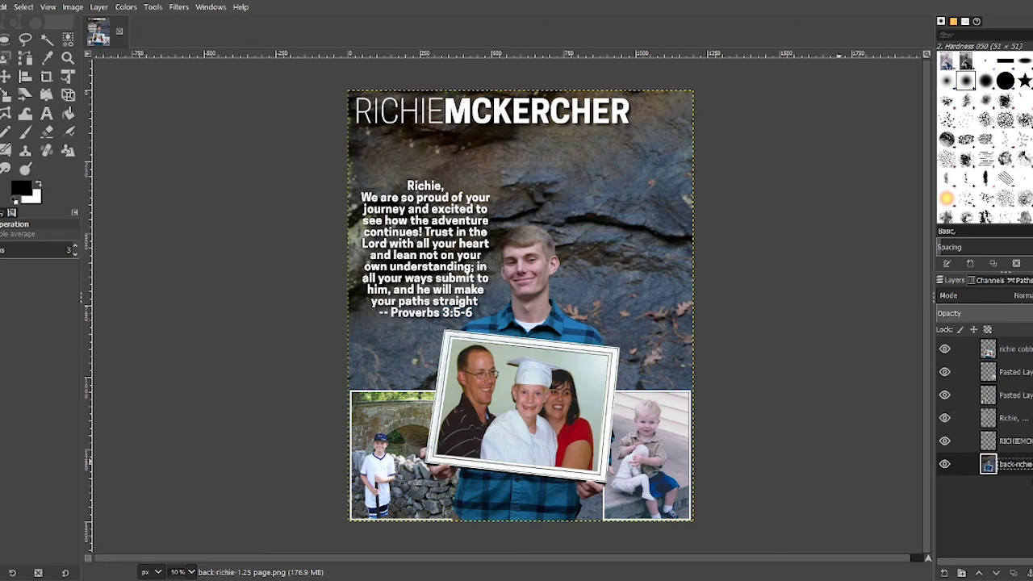
{"action": "left_click", "coordinate": [1029, 442]}
{"action": "left_click", "coordinate": [1015, 418]}
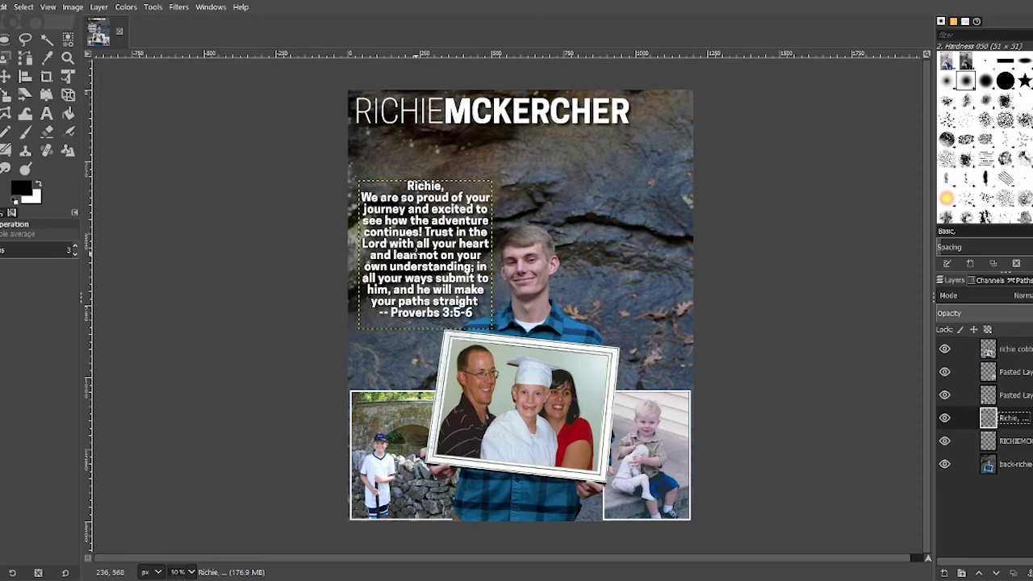
Step: Duplicate the tribute message layer and hide the other layers and background
{"action": "right_click", "coordinate": [1013, 419]}
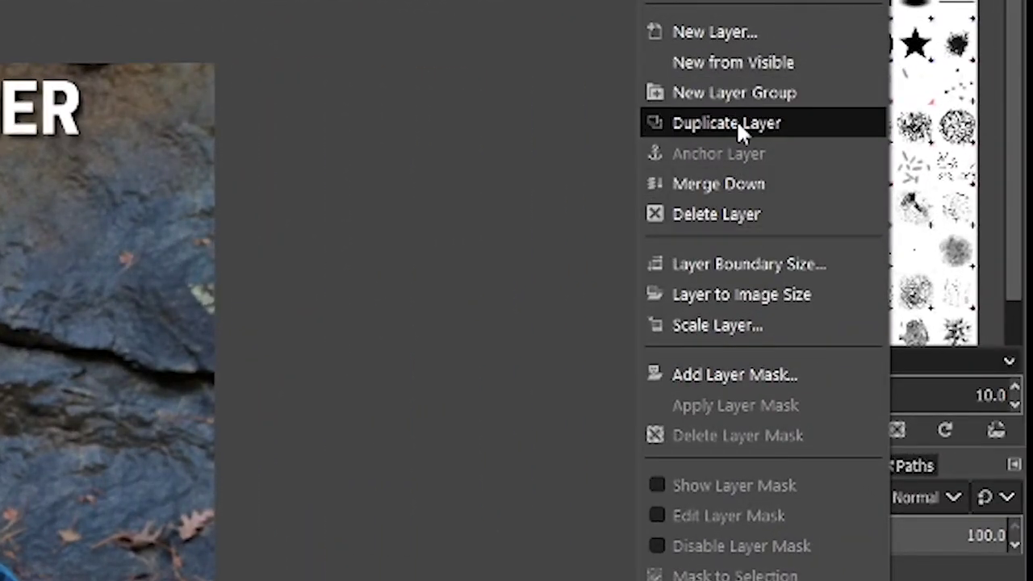
{"action": "left_click", "coordinate": [736, 122]}
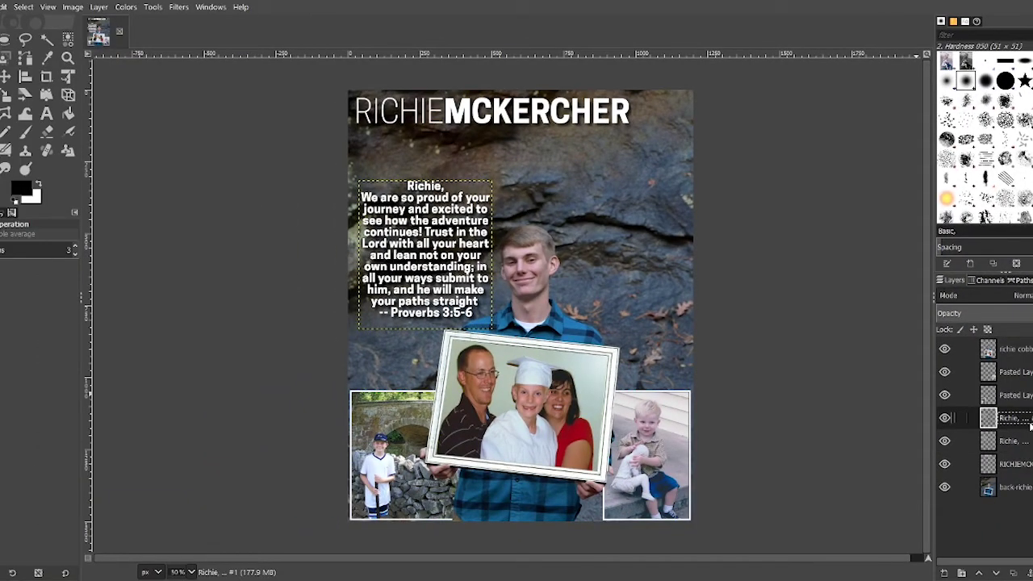
{"action": "left_click", "coordinate": [1024, 442]}
{"action": "left_click", "coordinate": [1022, 442]}
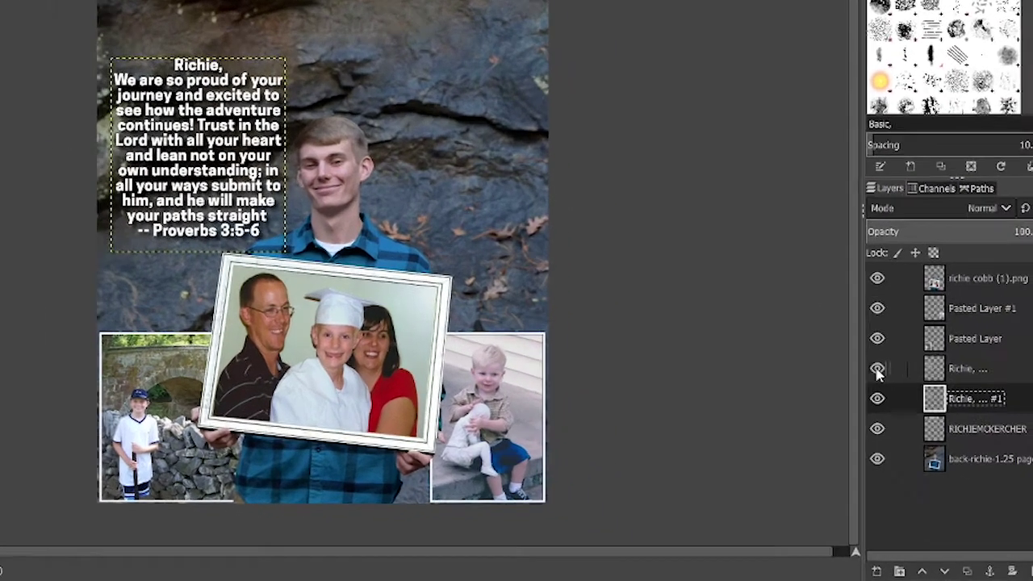
{"action": "left_click_drag", "start_coordinate": [878, 373], "coordinate": [876, 266]}
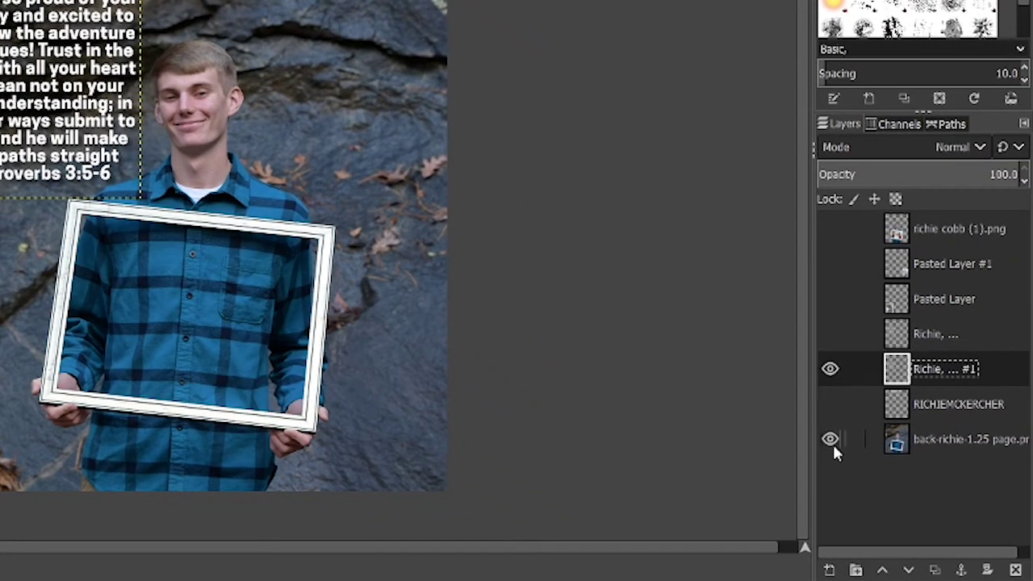
{"action": "left_click", "coordinate": [831, 439]}
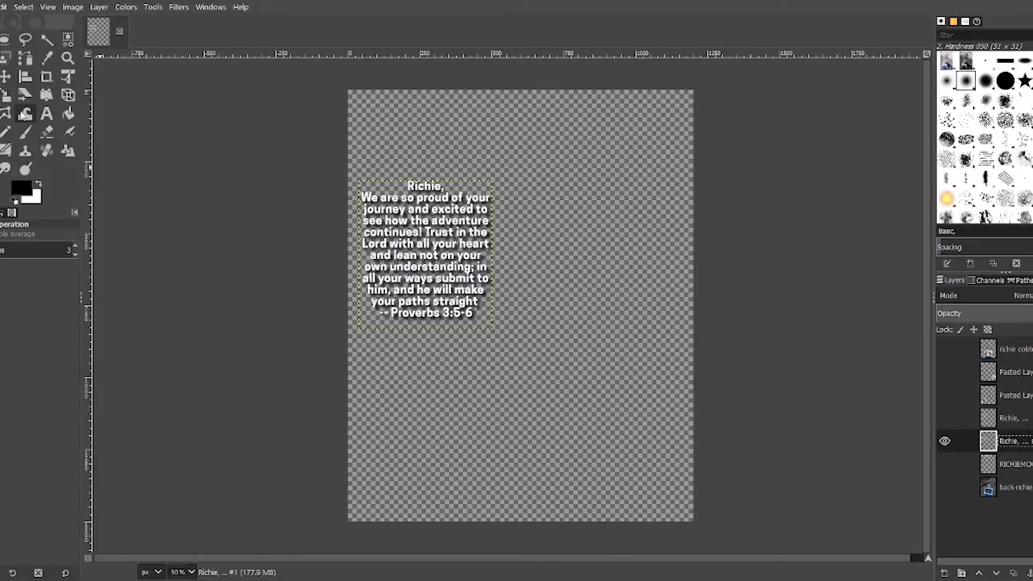
Step: Edit the duplicated text layer and delete all its verse text, leaving it empty
{"action": "left_click", "coordinate": [46, 114]}
{"action": "left_click", "coordinate": [372, 213]}
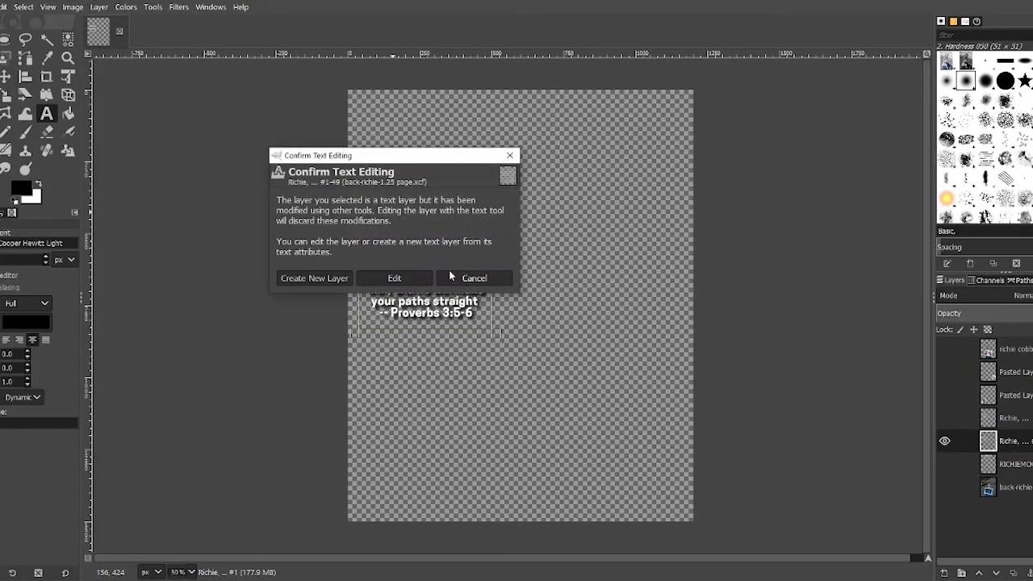
{"action": "left_click", "coordinate": [432, 278]}
{"action": "key", "text": "ctrl+a"}
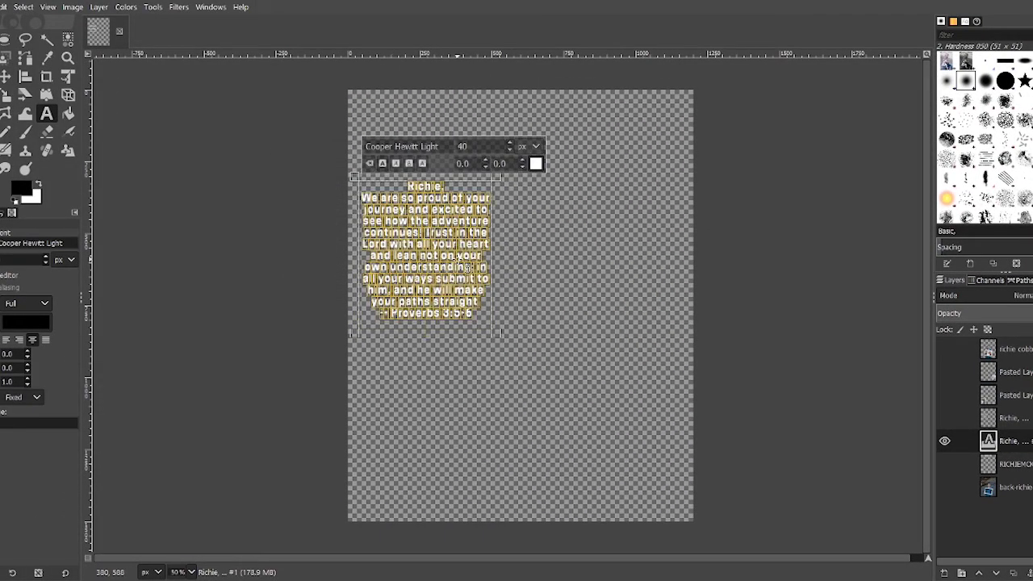
{"action": "key", "text": "Delete"}
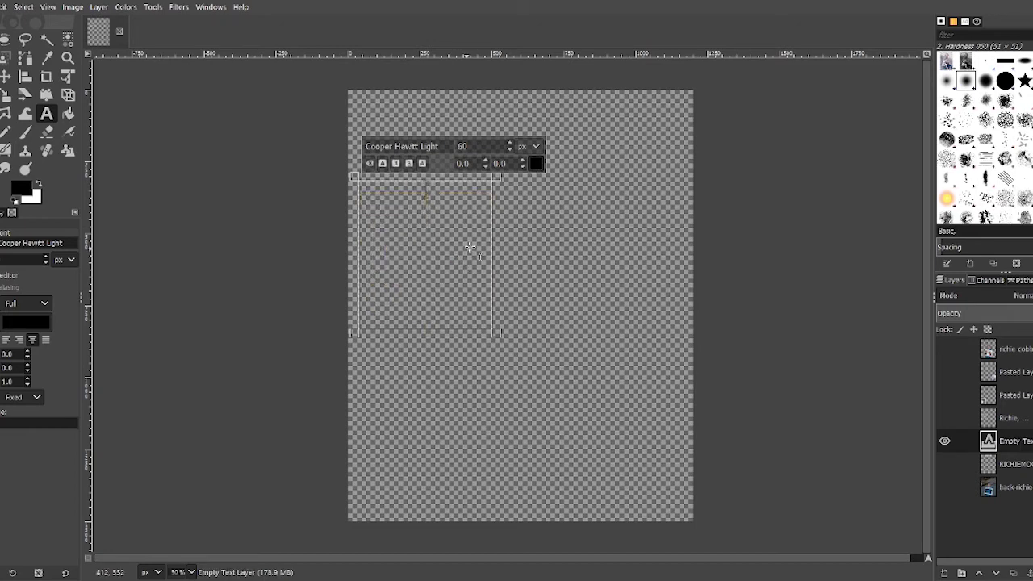
Step: Bucket-fill the text box selection solid black and show the Proverbs verse layer again
{"action": "left_click", "coordinate": [68, 114]}
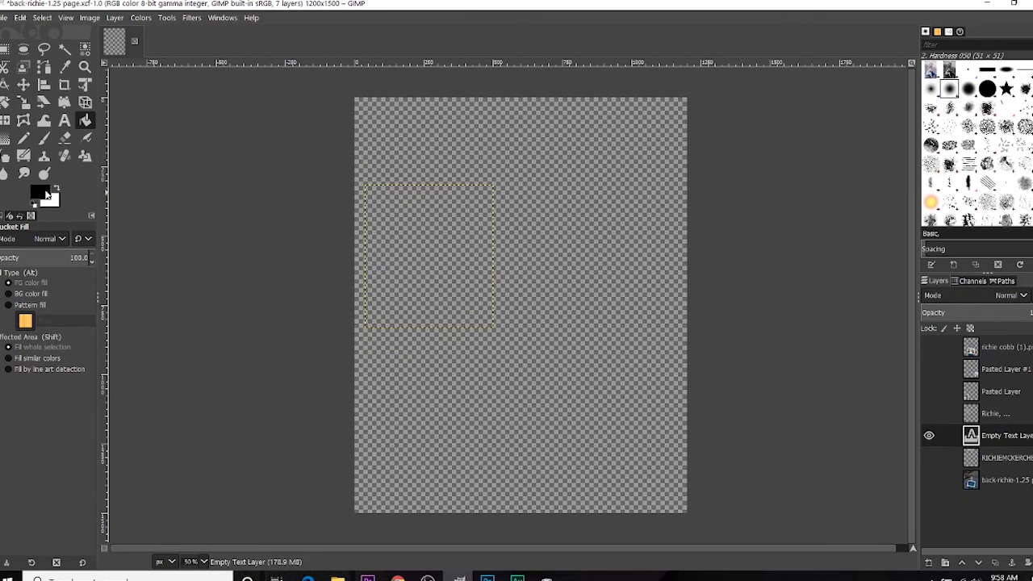
{"action": "left_click", "coordinate": [438, 227]}
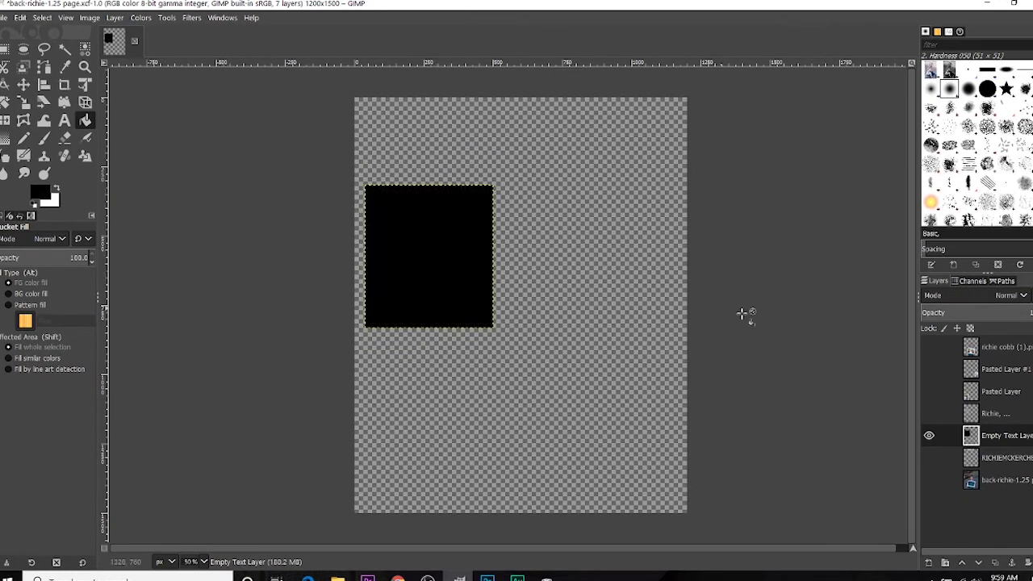
{"action": "left_click", "coordinate": [929, 414]}
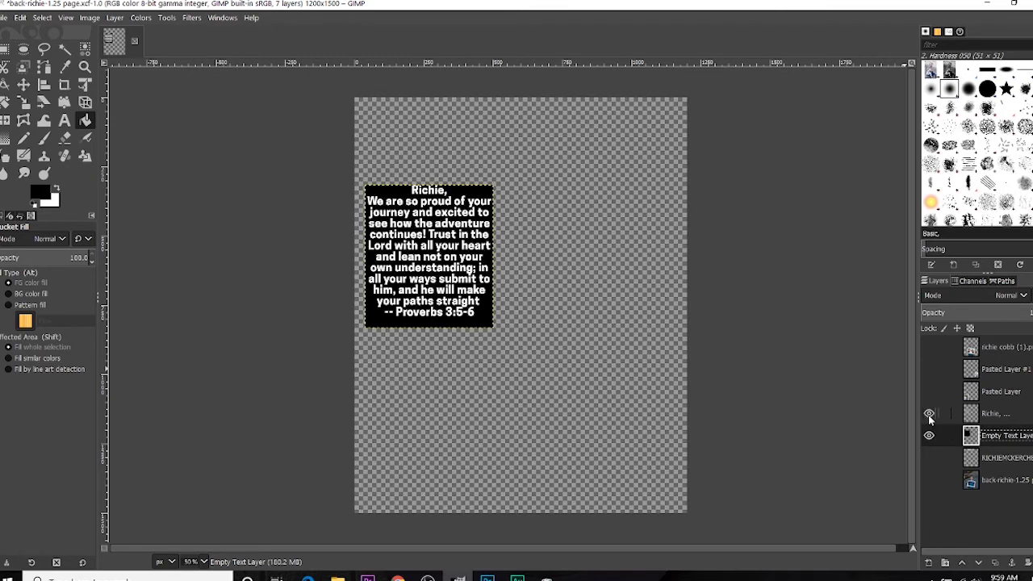
{"action": "left_click", "coordinate": [930, 394]}
{"action": "left_click", "coordinate": [929, 458]}
{"action": "left_click", "coordinate": [929, 480]}
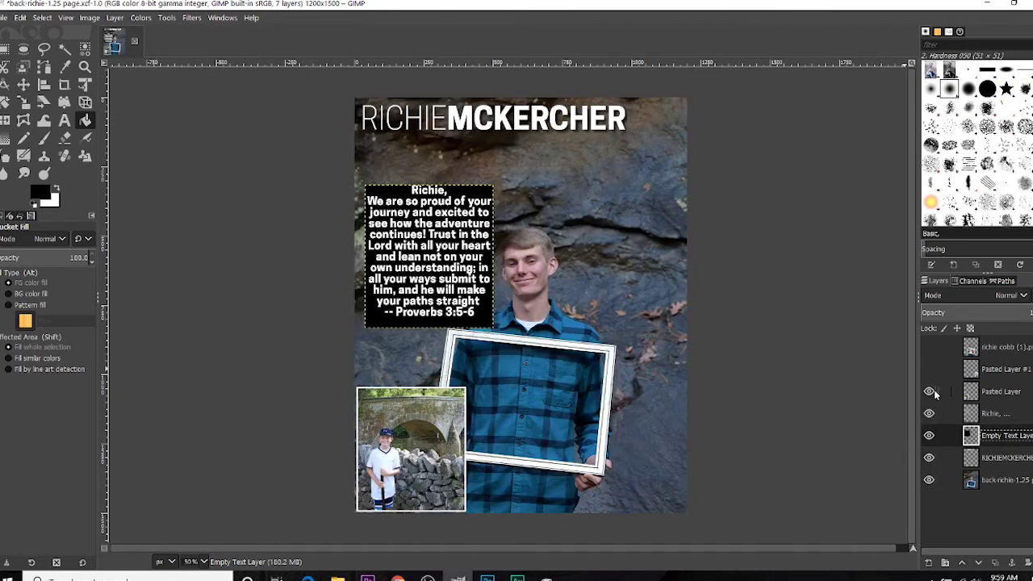
{"action": "left_click", "coordinate": [929, 391]}
{"action": "left_click", "coordinate": [929, 369]}
{"action": "left_click", "coordinate": [929, 391]}
{"action": "left_click", "coordinate": [929, 347]}
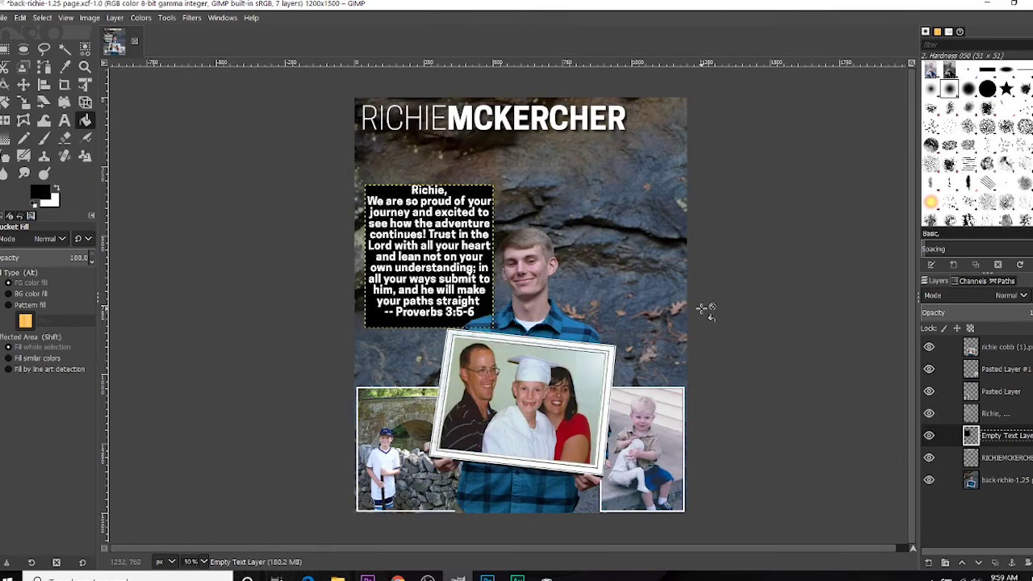
{"action": "key", "text": "End"}
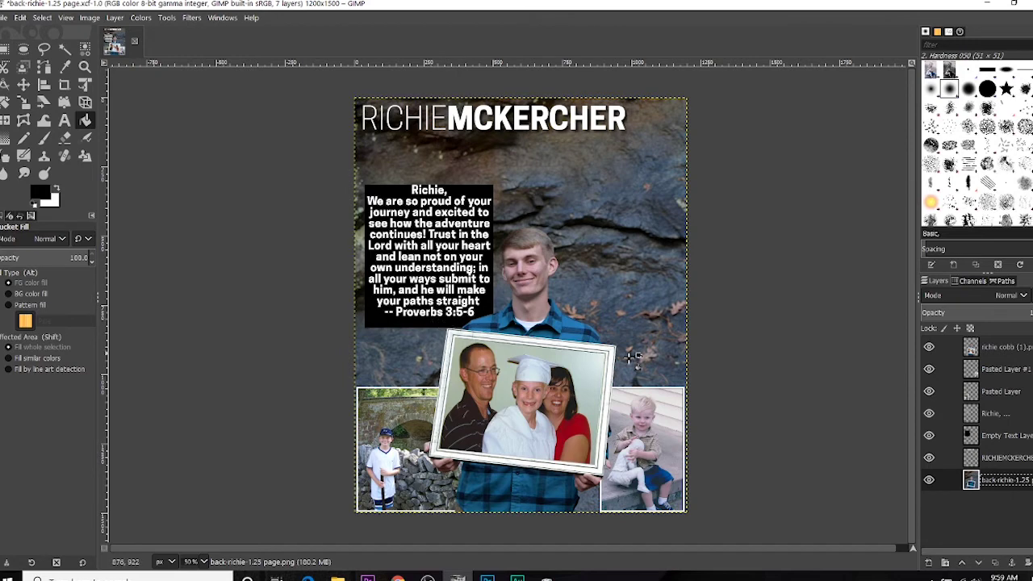
Step: Nudge the black box layer upward twice with the Move tool and Up arrow
{"action": "left_click", "coordinate": [996, 437]}
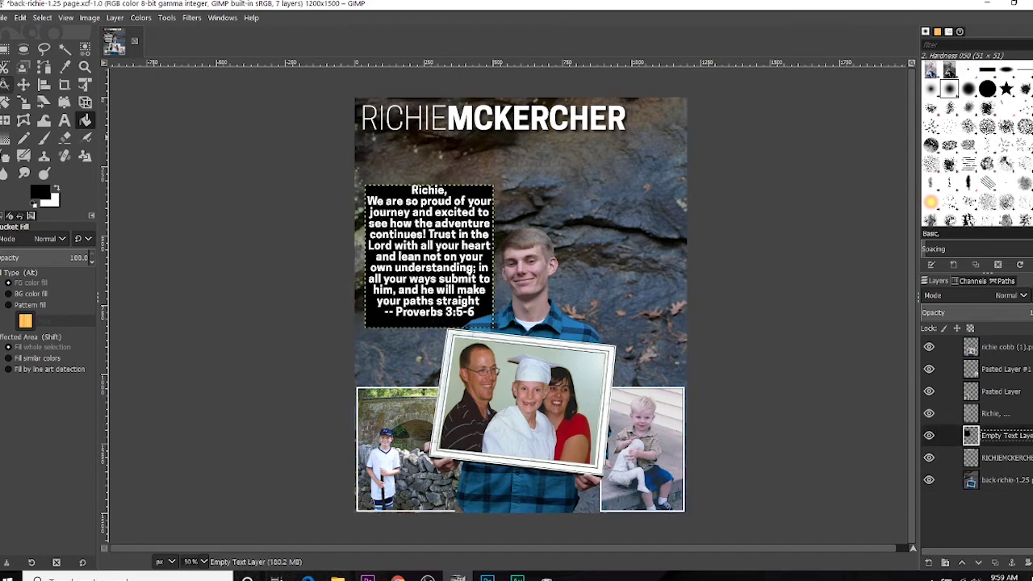
{"action": "left_click", "coordinate": [24, 84]}
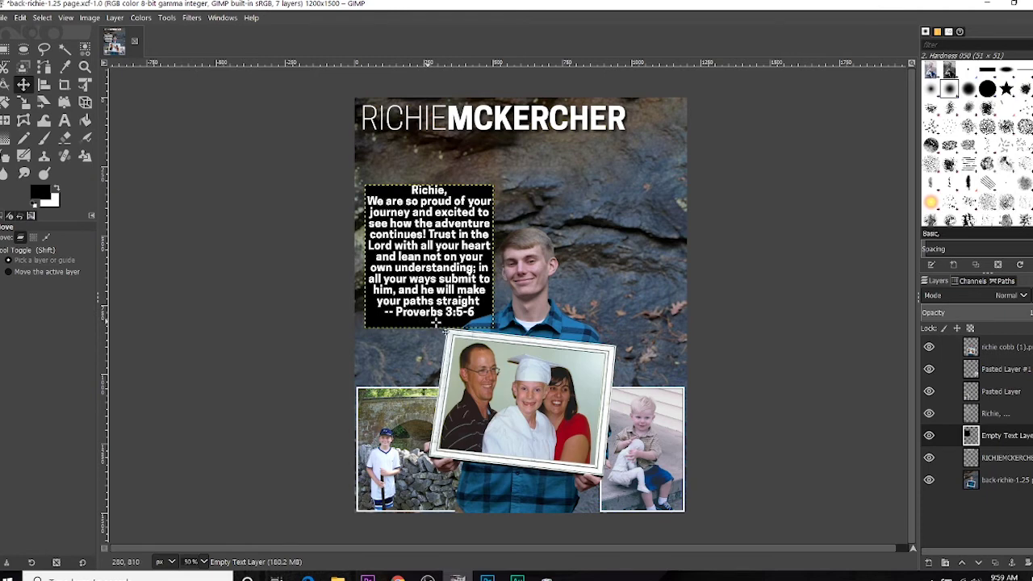
{"action": "key", "text": "Up"}
{"action": "key", "text": "Up"}
{"action": "key", "text": "Up"}
{"action": "key", "text": "Up"}
{"action": "key", "text": "Up"}
{"action": "key", "text": "Up"}
{"action": "key", "text": "Up"}
{"action": "key", "text": "Up"}
{"action": "key", "text": "Up"}
{"action": "key", "text": "Up"}
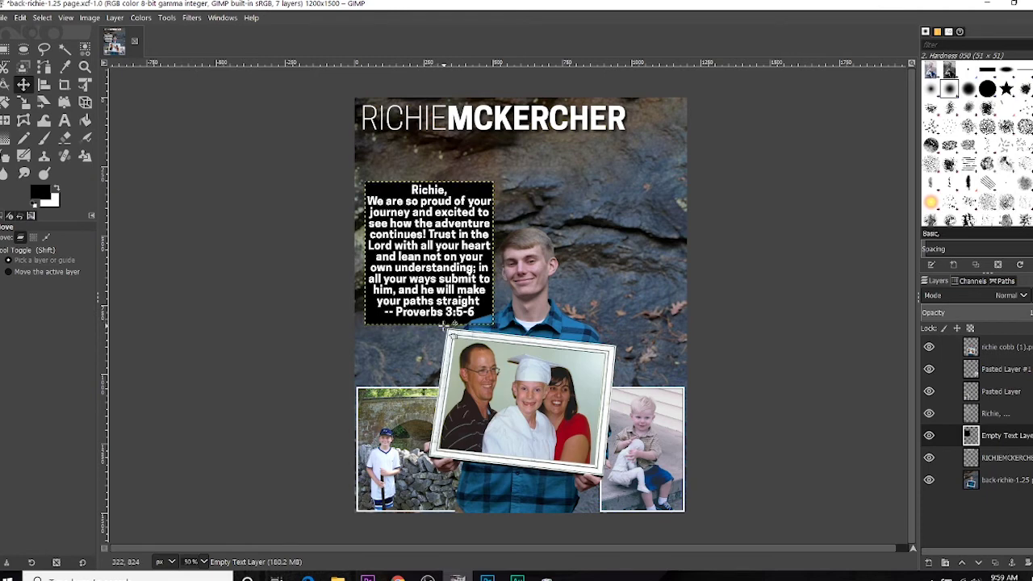
{"action": "key", "text": "Up"}
{"action": "key", "text": "Up"}
{"action": "key", "text": "Up"}
{"action": "key", "text": "Up"}
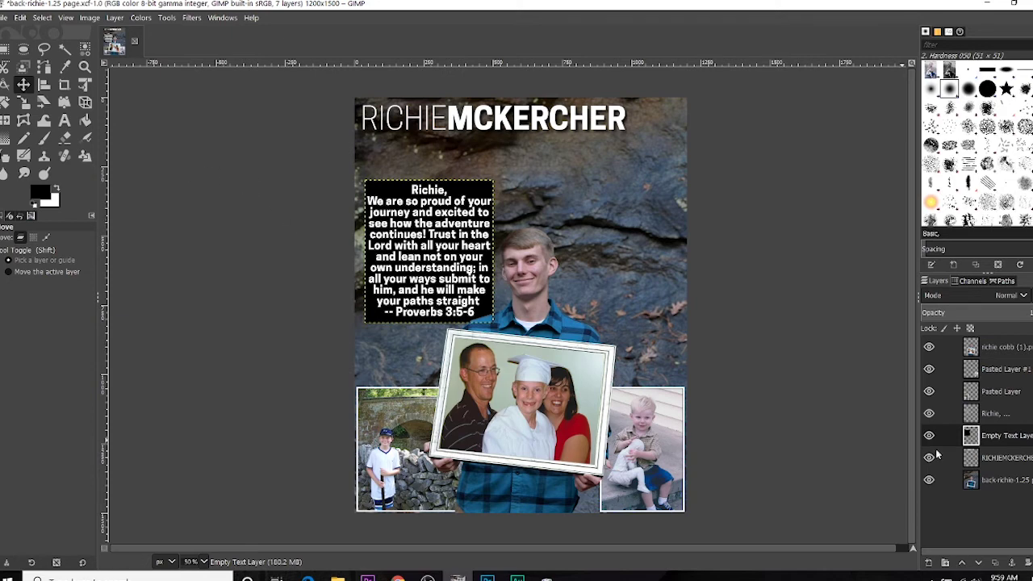
{"action": "left_click", "coordinate": [1001, 480]}
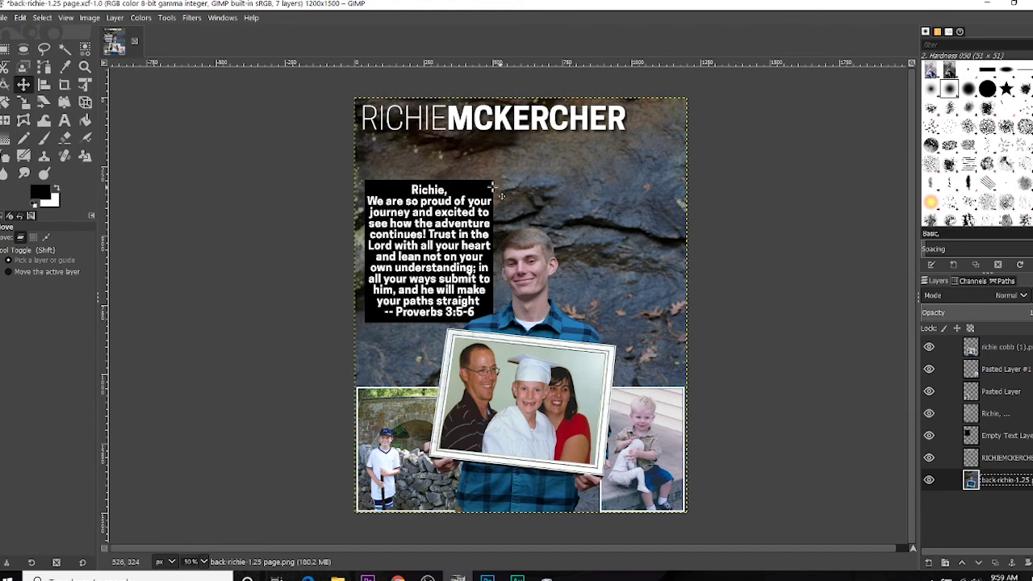
{"action": "left_click", "coordinate": [1013, 438]}
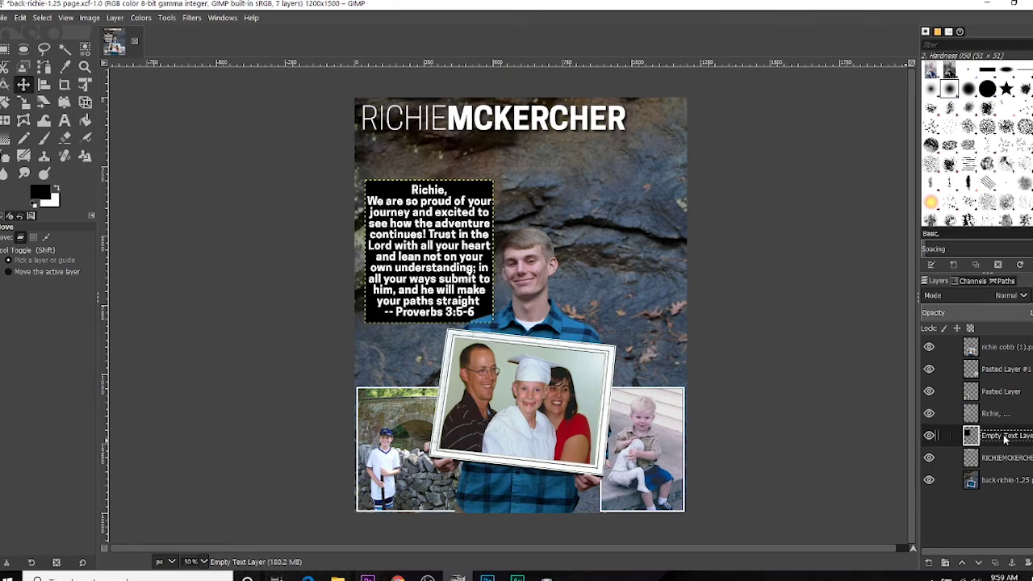
Step: Lower the black box layer's opacity to about 55 in Edit Layer Attributes
{"action": "right_click", "coordinate": [1006, 439]}
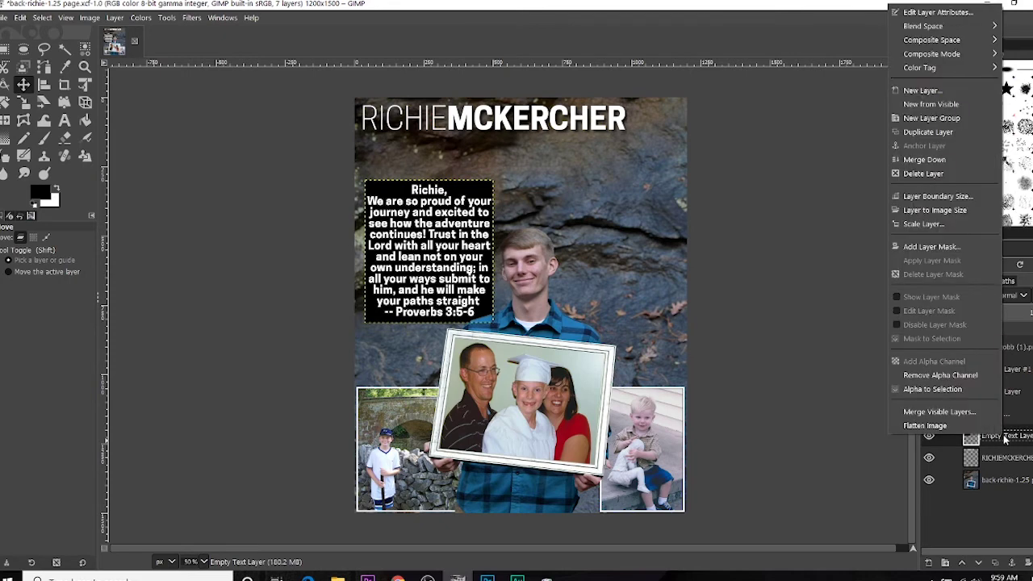
{"action": "left_click", "coordinate": [958, 15]}
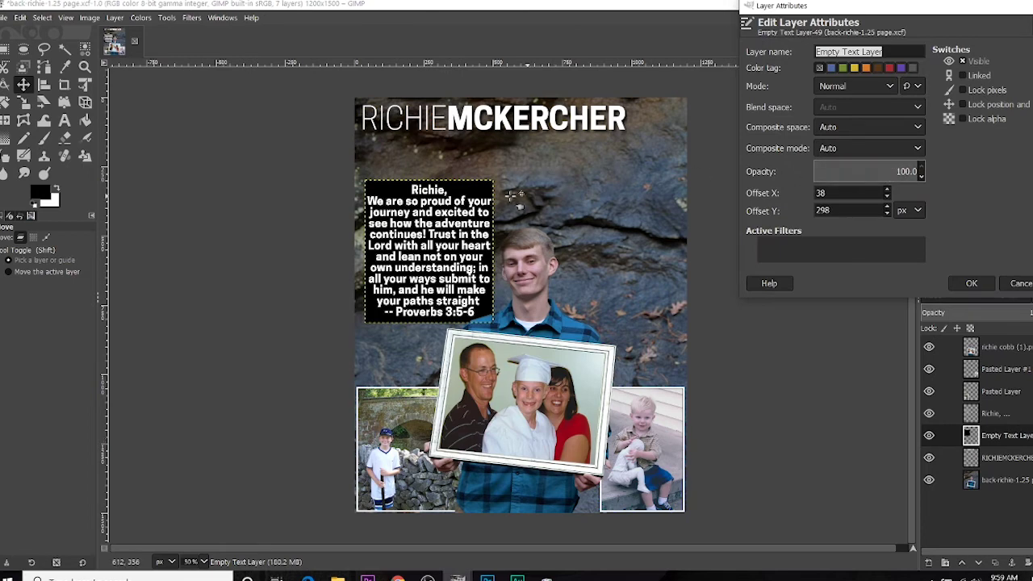
{"action": "mouse_move", "coordinate": [913, 171]}
{"action": "left_mouse_down"}
{"action": "mouse_move", "coordinate": [872, 171]}
{"action": "mouse_move", "coordinate": [894, 172]}
{"action": "left_mouse_up"}
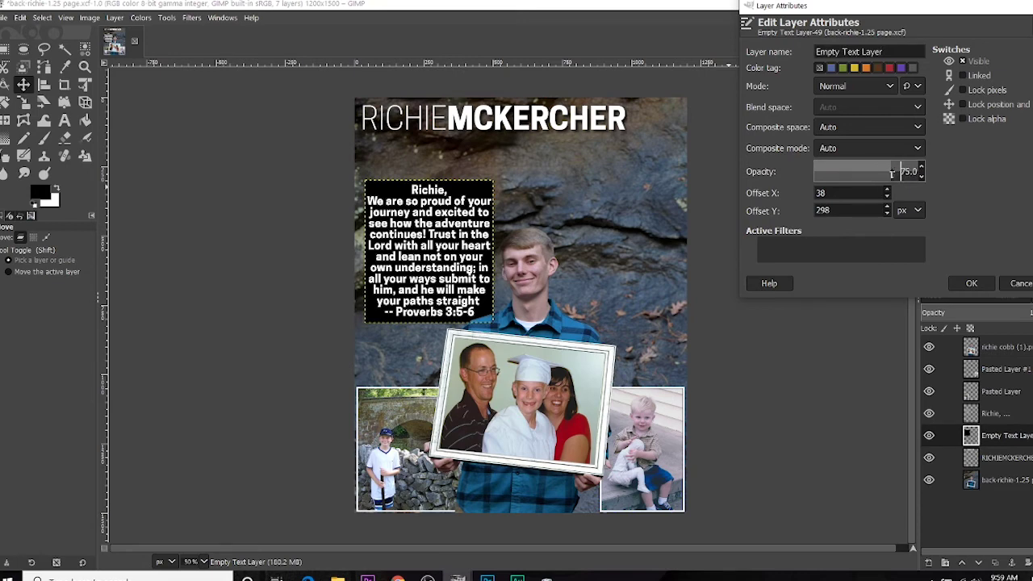
{"action": "left_click", "coordinate": [972, 283]}
{"action": "left_click", "coordinate": [938, 481]}
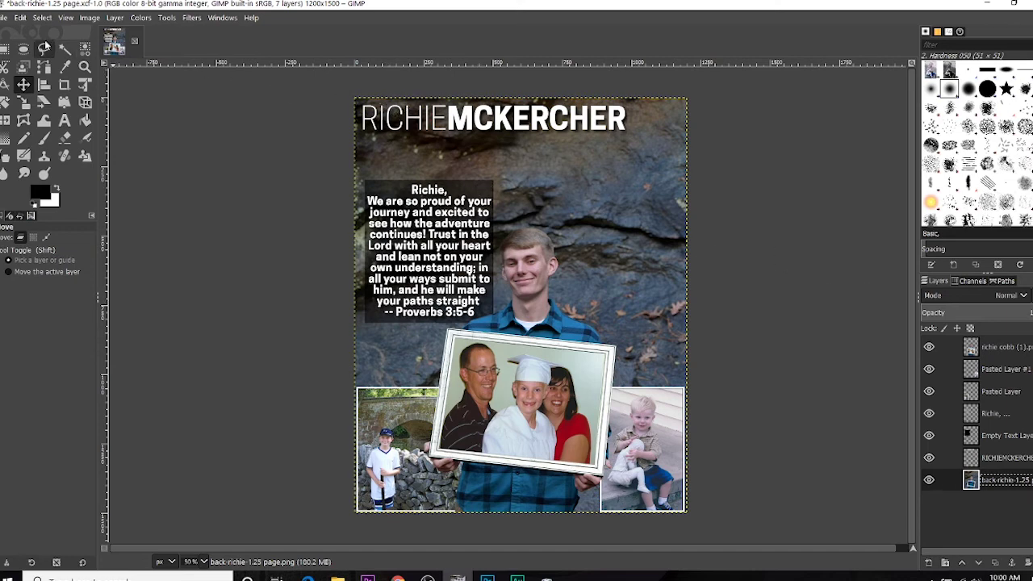
{"action": "left_click", "coordinate": [3, 19]}
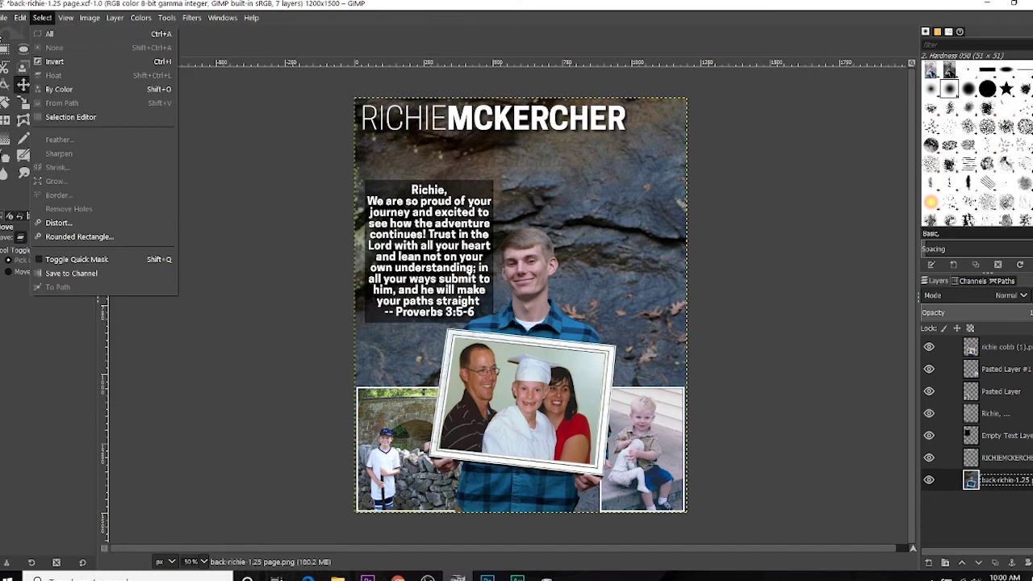
{"action": "mouse_move", "coordinate": [3, 18]}
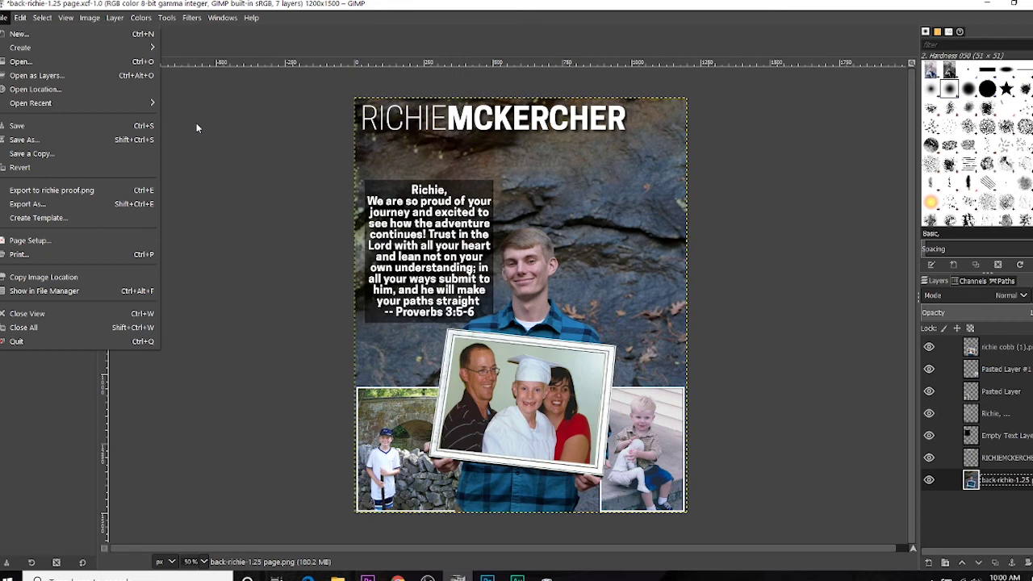
{"action": "left_click", "coordinate": [113, 140]}
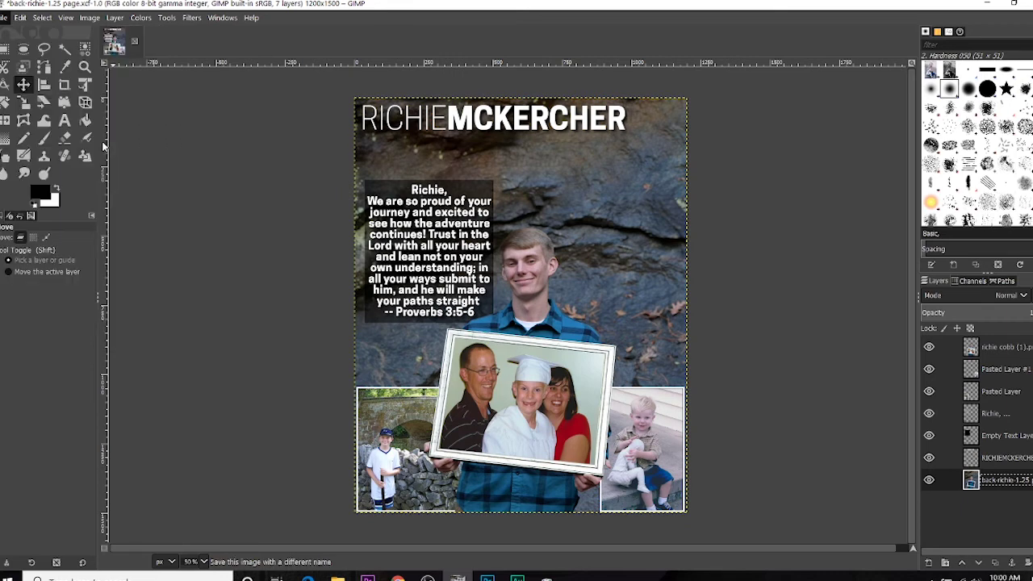
{"action": "key", "text": "End"}
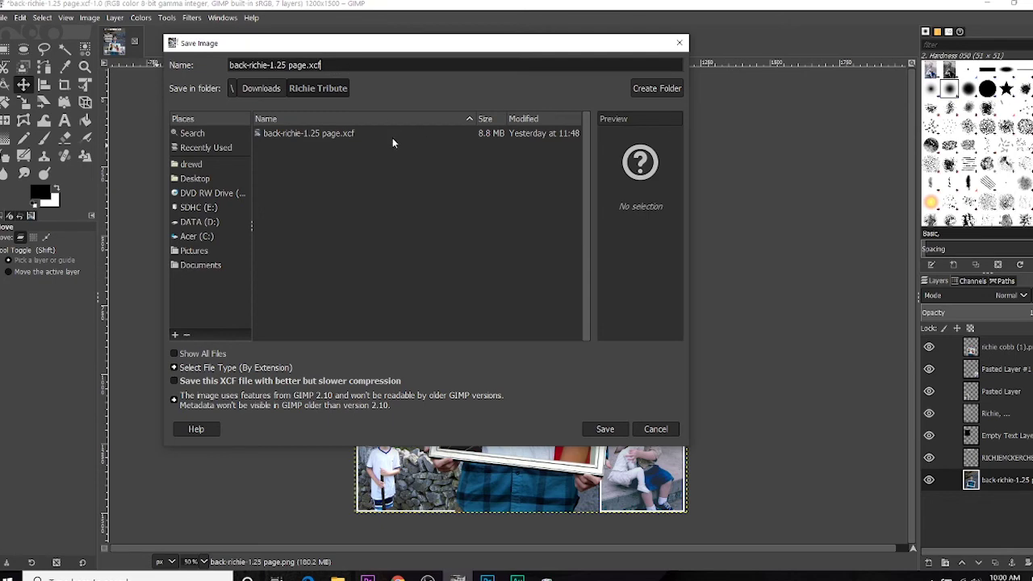
{"action": "left_click", "coordinate": [656, 428]}
{"action": "left_click", "coordinate": [8, 20]}
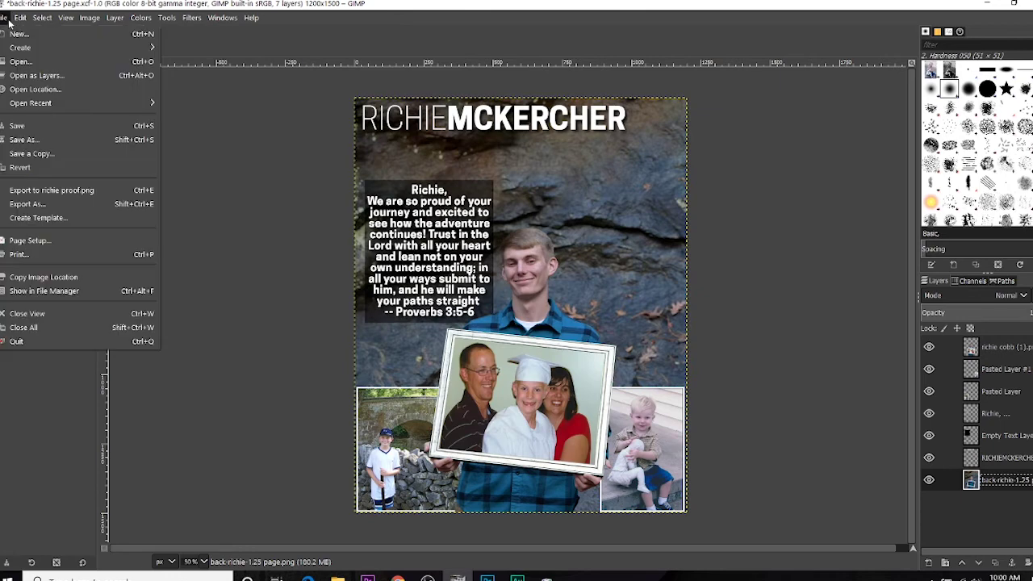
Step: Draw a wide text box across the page middle and type PROOF in white
{"action": "left_click", "coordinate": [7, 21]}
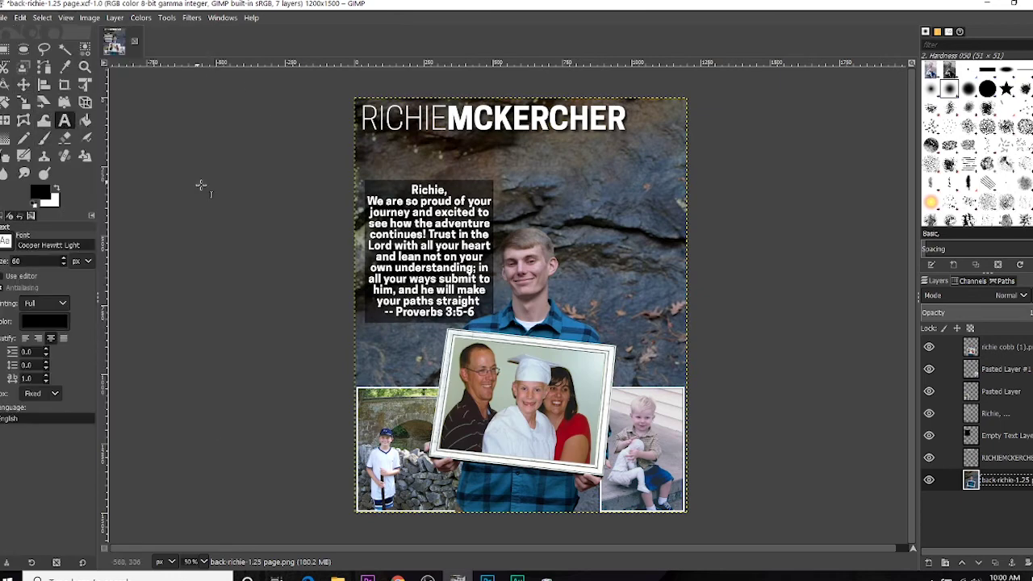
{"action": "left_click_drag", "start_coordinate": [194, 224], "coordinate": [824, 379]}
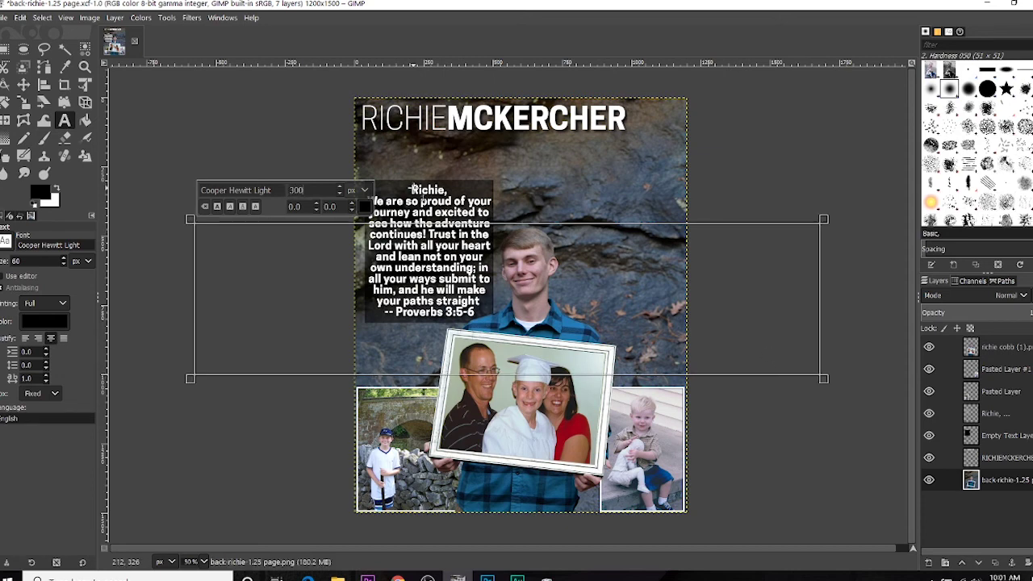
{"action": "left_click", "coordinate": [365, 206]}
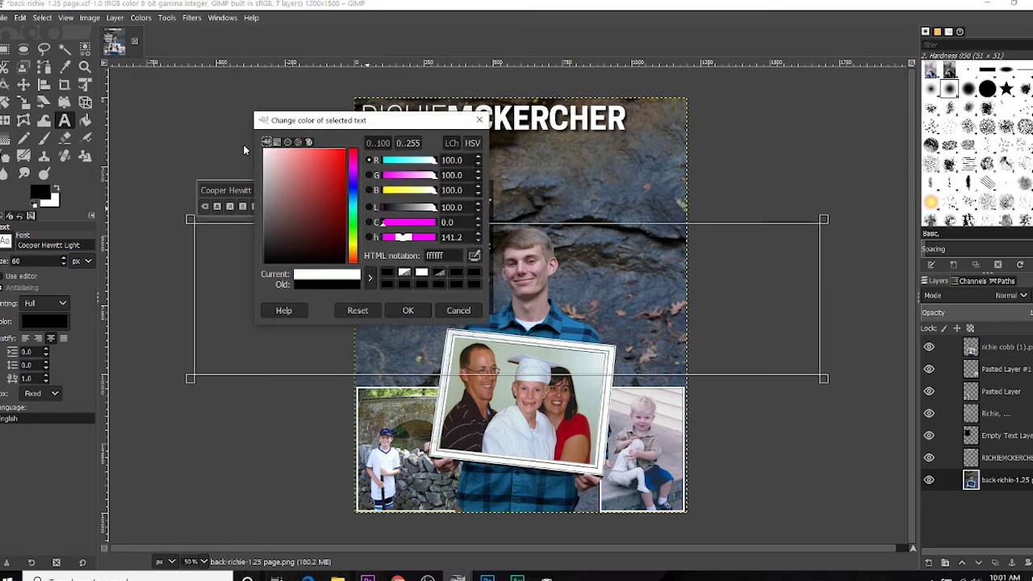
{"action": "key", "text": "Return"}
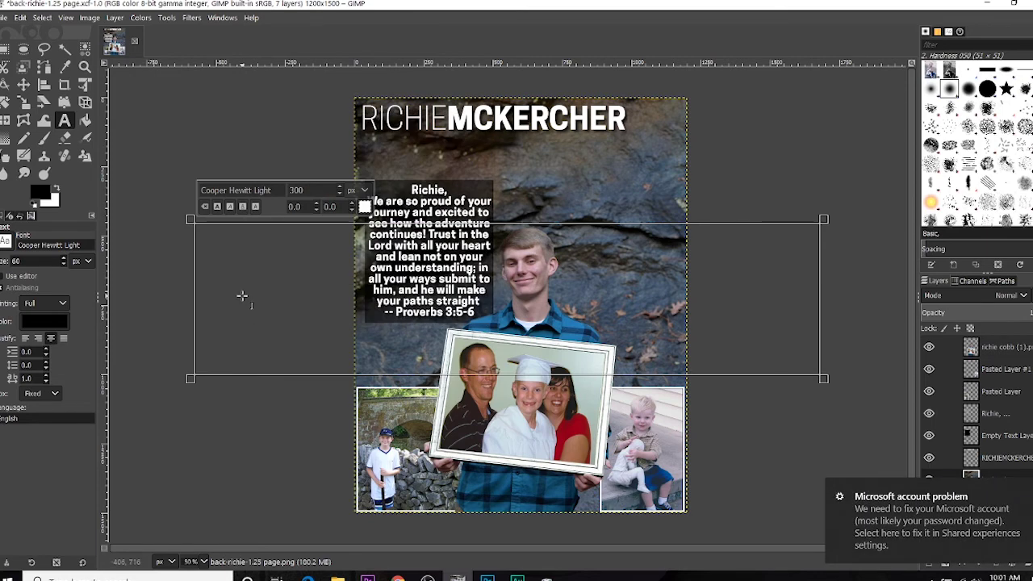
{"action": "type", "text": "proud o"}
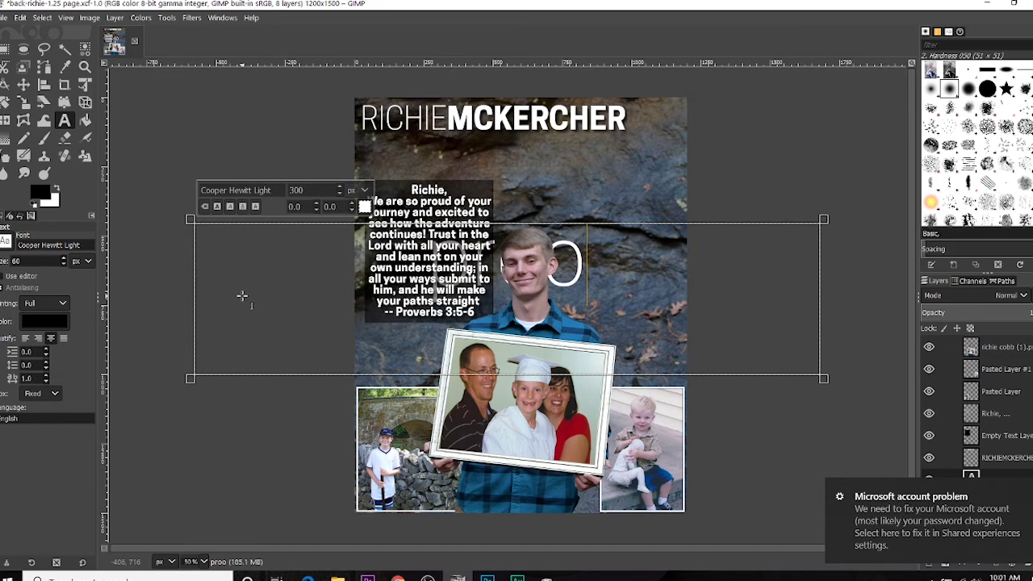
{"action": "type", "text": "f"}
{"action": "key", "text": "BackSpace"}
{"action": "key", "text": "BackSpace"}
{"action": "key", "text": "BackSpace"}
{"action": "key", "text": "BackSpace"}
{"action": "key", "text": "BackSpace"}
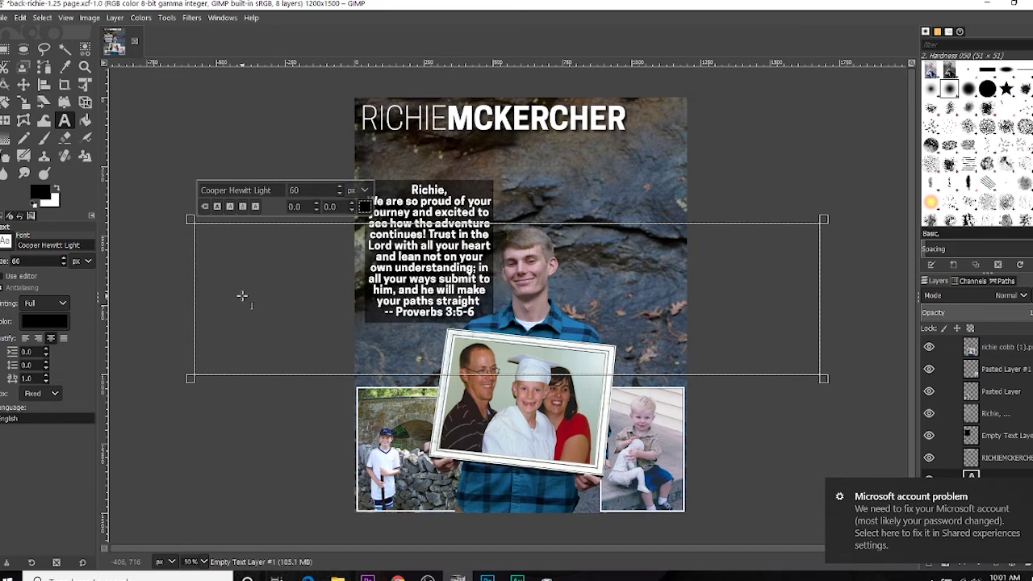
{"action": "type", "text": "PROOF"}
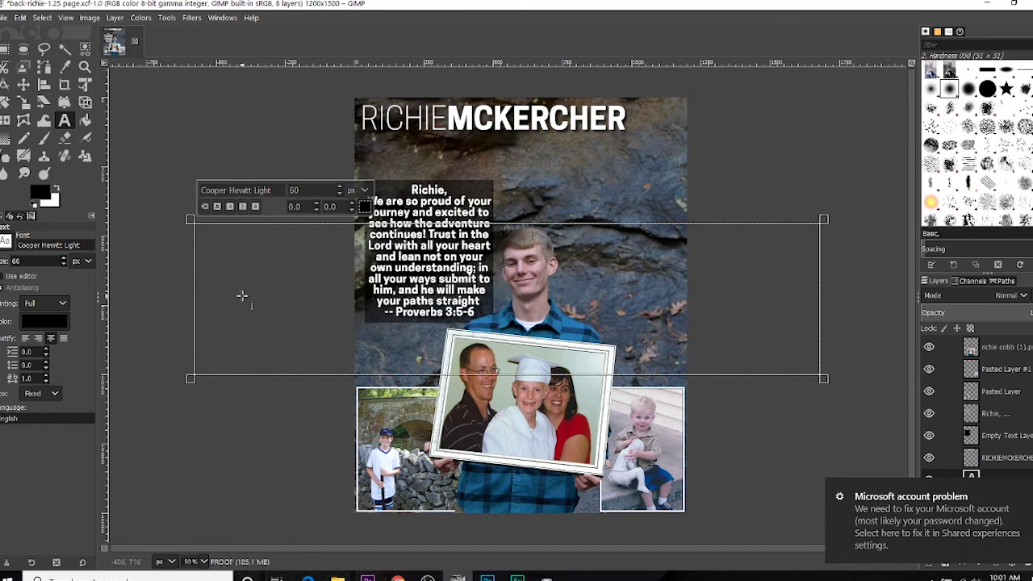
Step: Give the PROOF text colour ffffff, size 300 and bold style
{"action": "left_click", "coordinate": [365, 207]}
{"action": "type", "text": "ffffff"}
{"action": "left_click", "coordinate": [408, 306]}
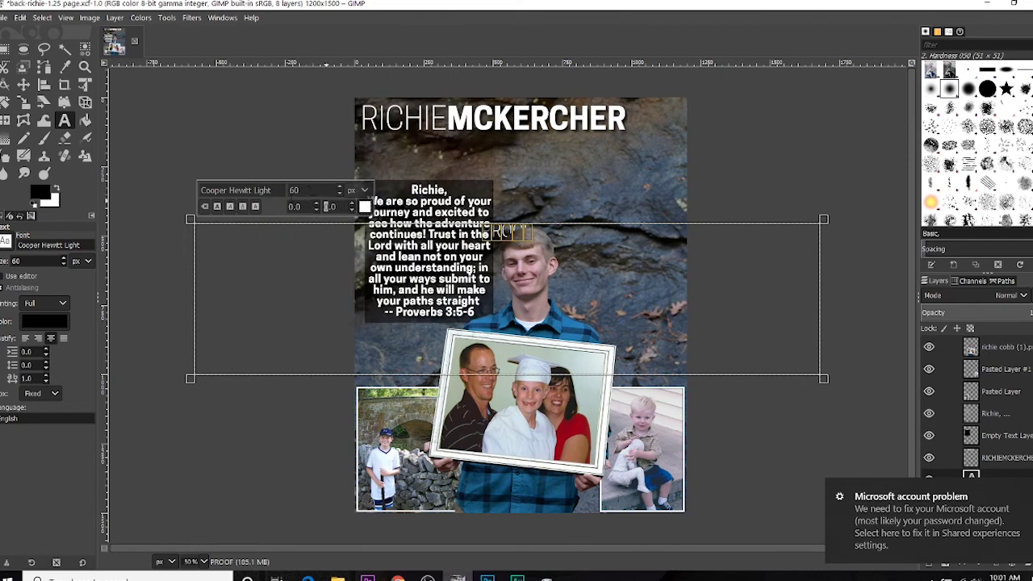
{"action": "type", "text": "300"}
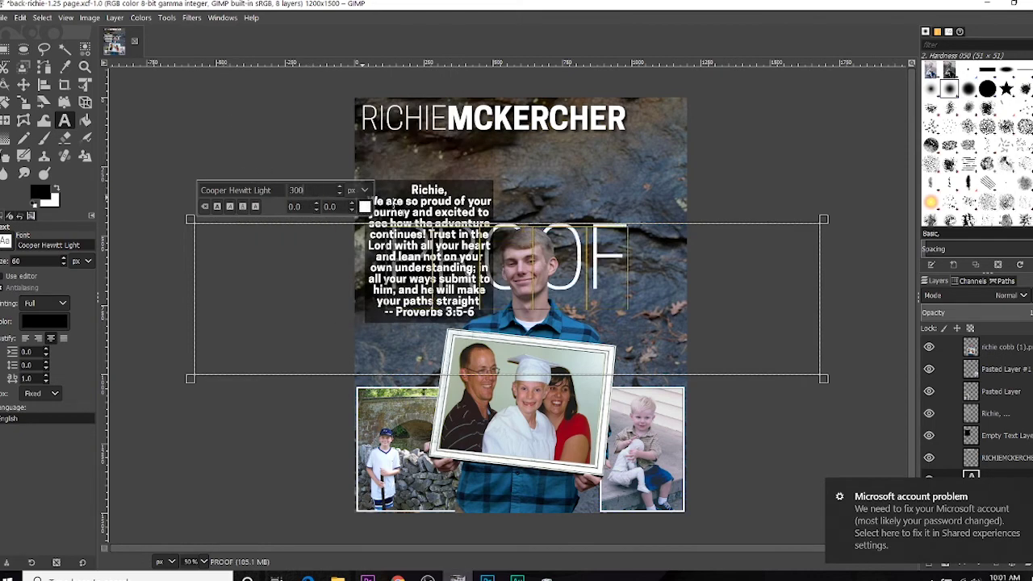
{"action": "left_click", "coordinate": [217, 207]}
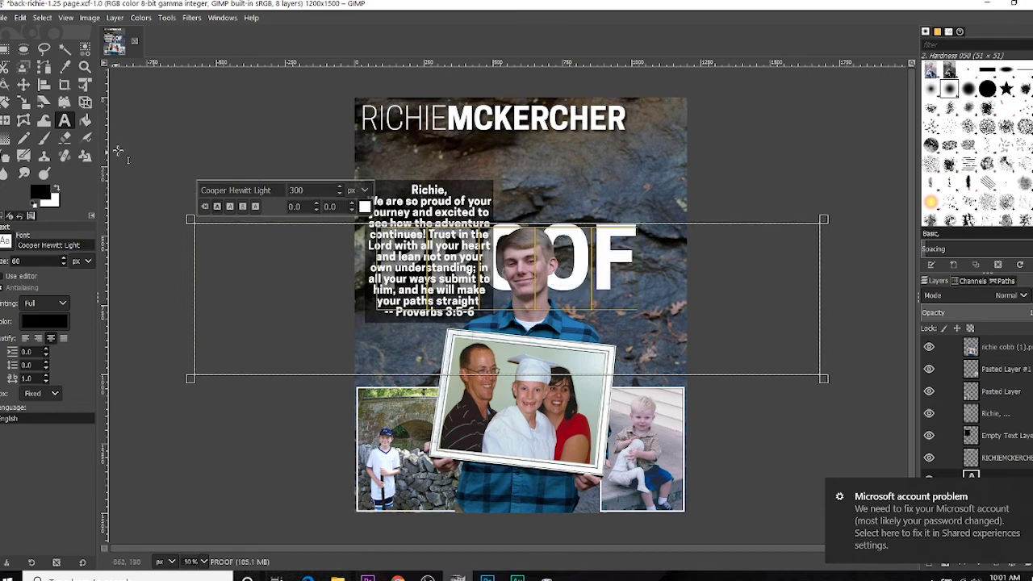
Step: Shift the PROOF text right and enlarge it with the Scale tool
{"action": "left_click", "coordinate": [23, 85]}
{"action": "left_click_drag", "start_coordinate": [619, 253], "coordinate": [810, 192]}
{"action": "left_click", "coordinate": [24, 101]}
{"action": "left_click", "coordinate": [680, 224]}
{"action": "left_click", "coordinate": [871, 149]}
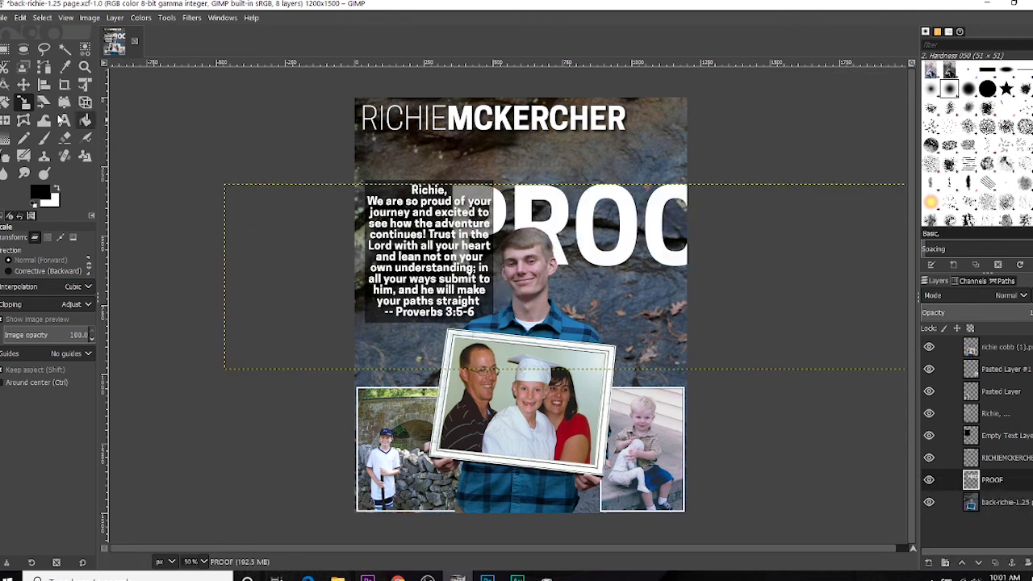
Step: Rotate the PROOF text to -45° so it runs diagonally
{"action": "left_click", "coordinate": [4, 103]}
{"action": "left_click_drag", "start_coordinate": [690, 220], "coordinate": [633, 160]}
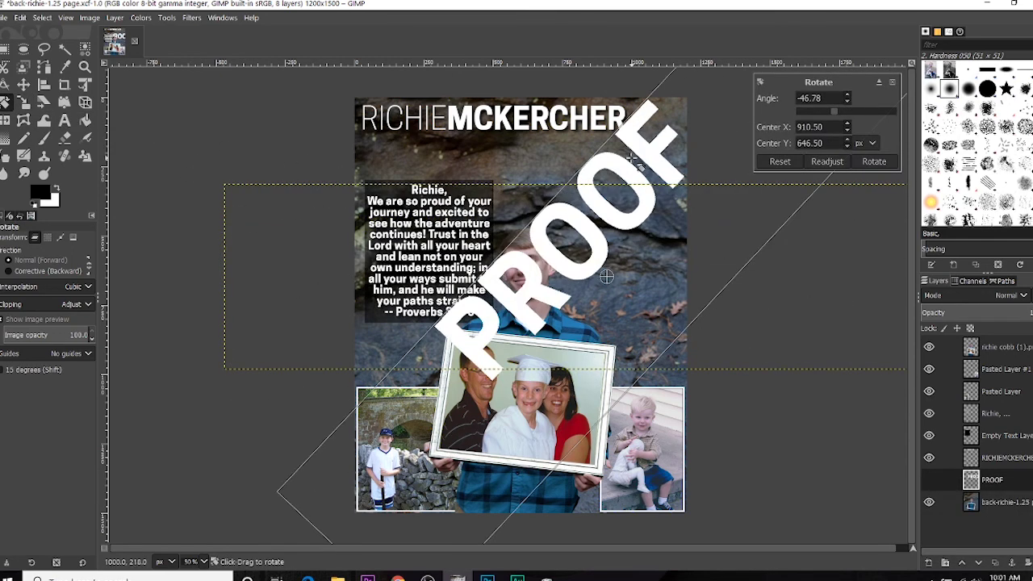
{"action": "key", "text": "ctrl+a"}
{"action": "type", "text": "-45"}
{"action": "key", "text": "Tab"}
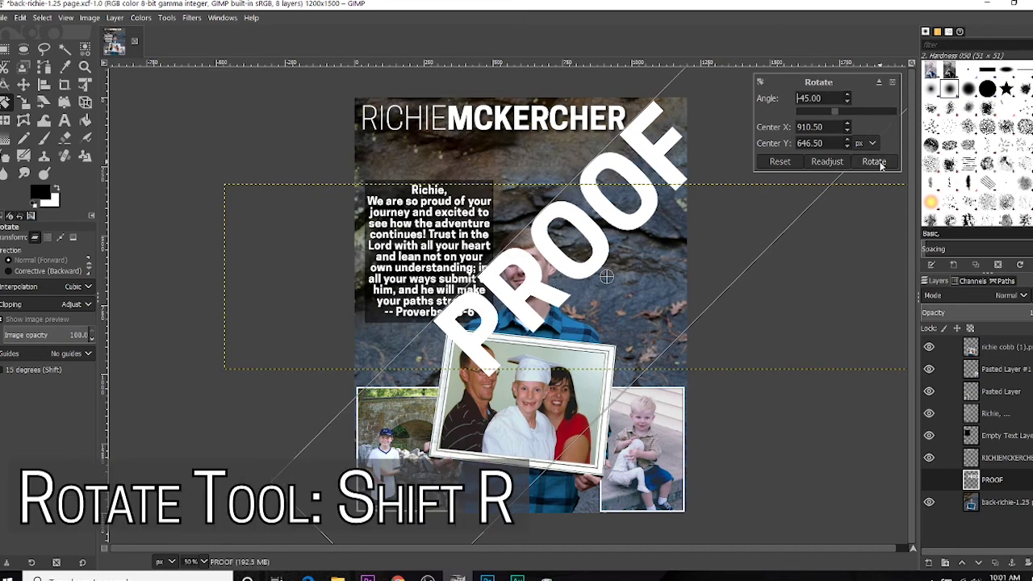
{"action": "left_click", "coordinate": [874, 162]}
Step: Move the diagonal PROOF text down-left and raise its layer to the top
{"action": "key", "text": "m"}
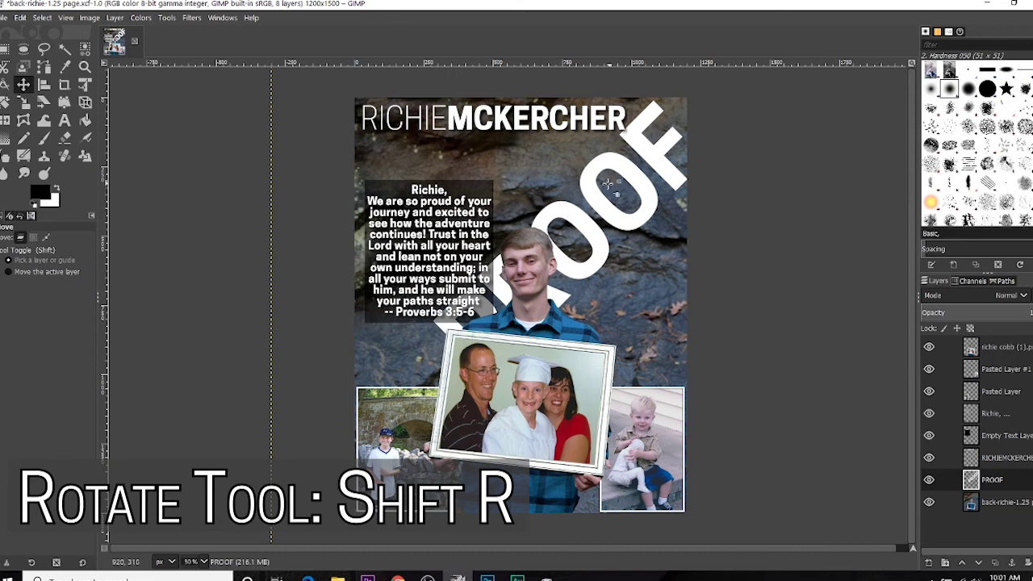
{"action": "left_click_drag", "start_coordinate": [605, 184], "coordinate": [555, 241]}
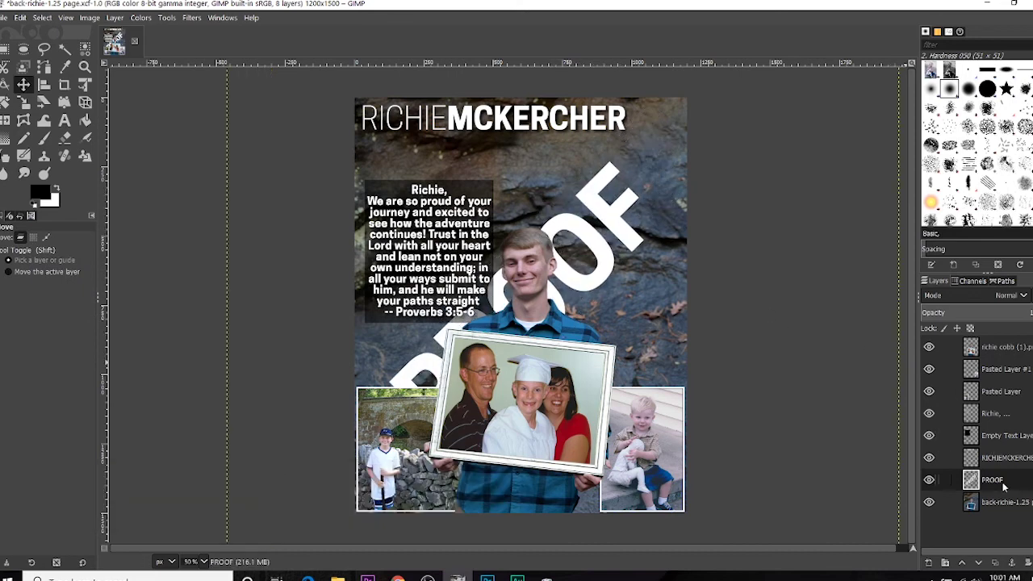
{"action": "left_click_drag", "start_coordinate": [1004, 487], "coordinate": [1007, 349]}
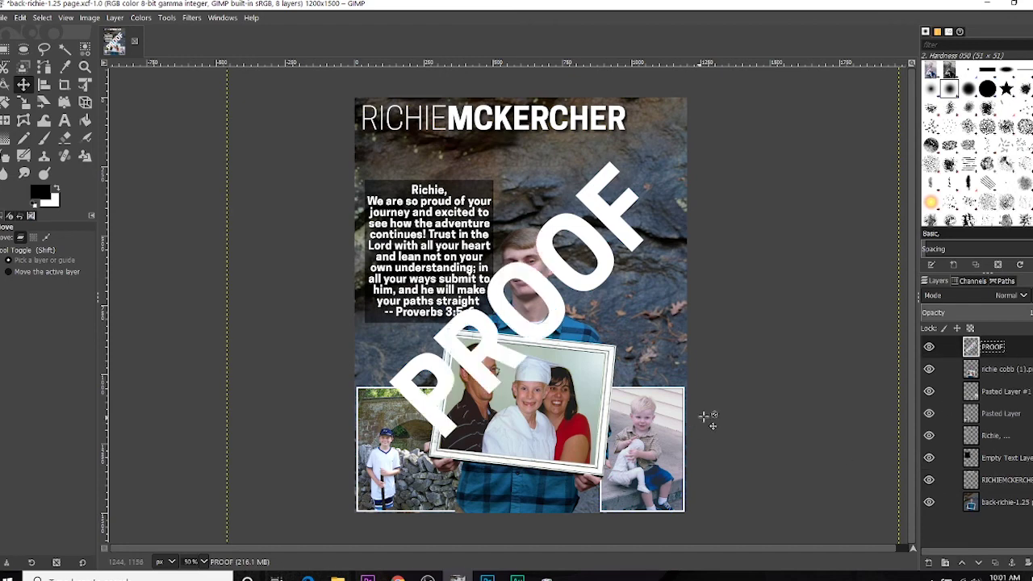
Step: Set the PROOF layer's opacity to about 20 in Edit Layer Attributes
{"action": "right_click", "coordinate": [997, 349]}
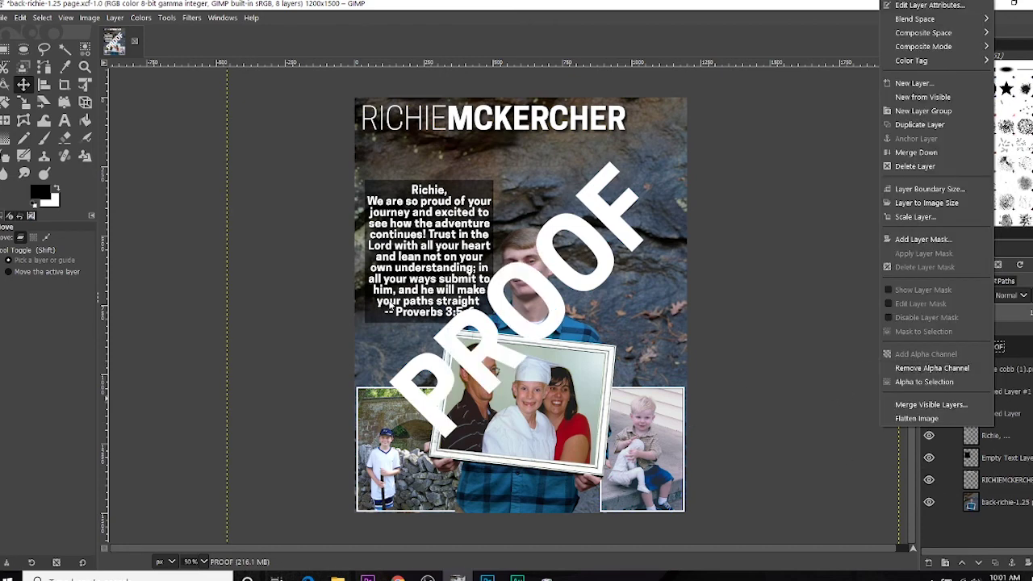
{"action": "left_click", "coordinate": [929, 6]}
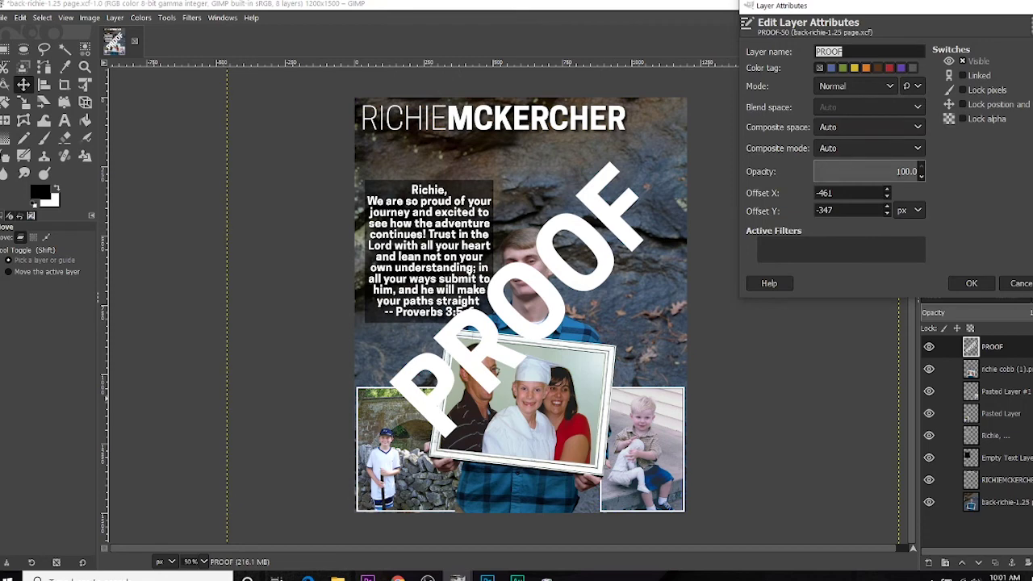
{"action": "left_click", "coordinate": [876, 171]}
{"action": "left_click_drag", "start_coordinate": [876, 171], "coordinate": [832, 168]}
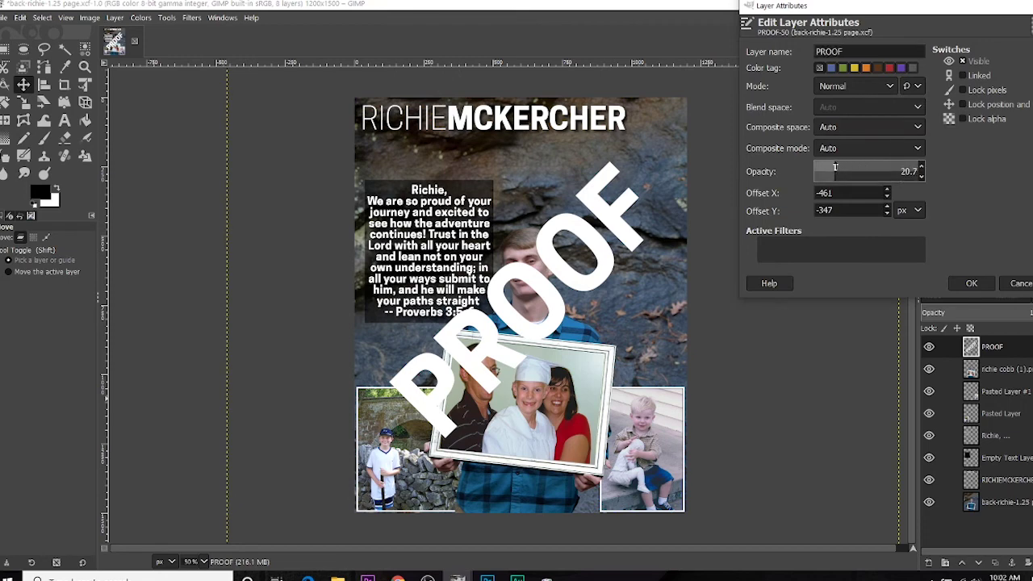
{"action": "left_click", "coordinate": [986, 283]}
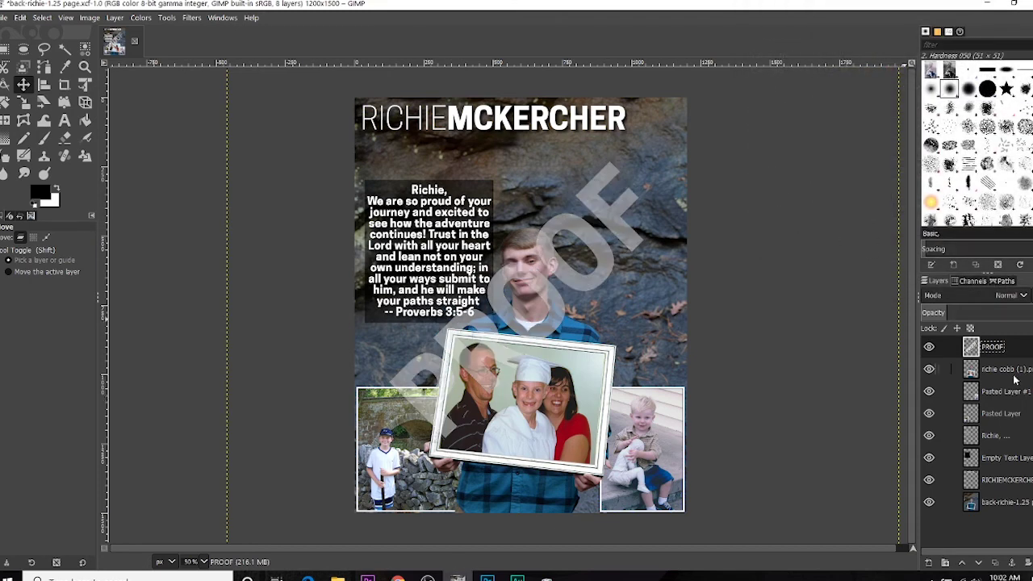
Step: Delete the Empty Text Layer and export the page as richie proof-.png into Richie Tribute
{"action": "right_click", "coordinate": [993, 459]}
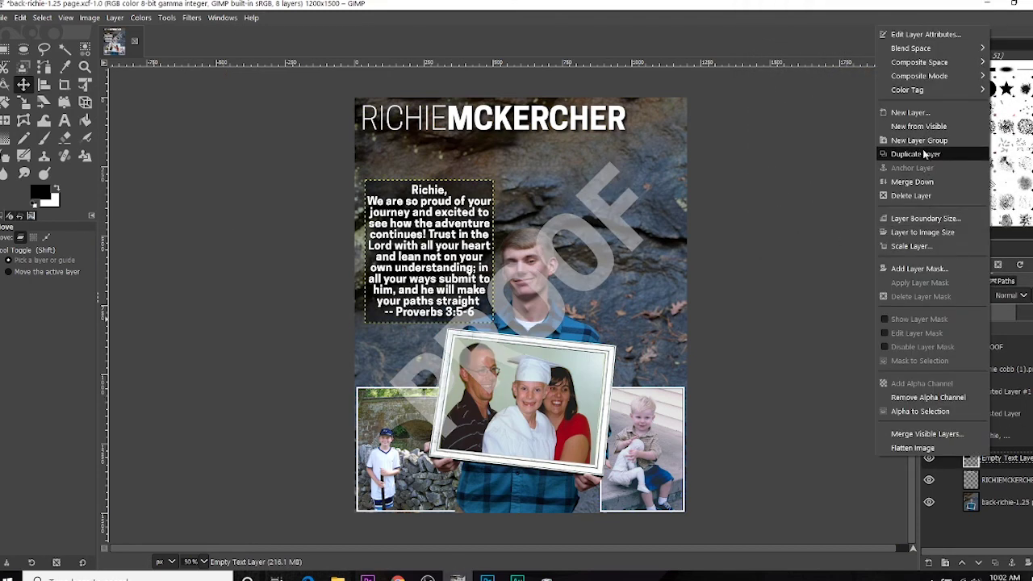
{"action": "left_click", "coordinate": [928, 194]}
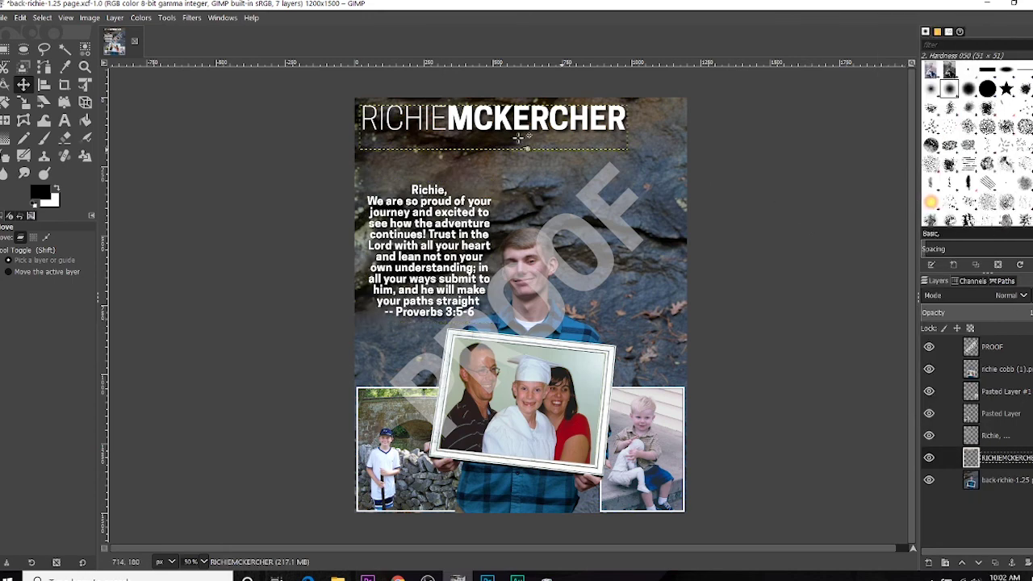
{"action": "left_click", "coordinate": [8, 18]}
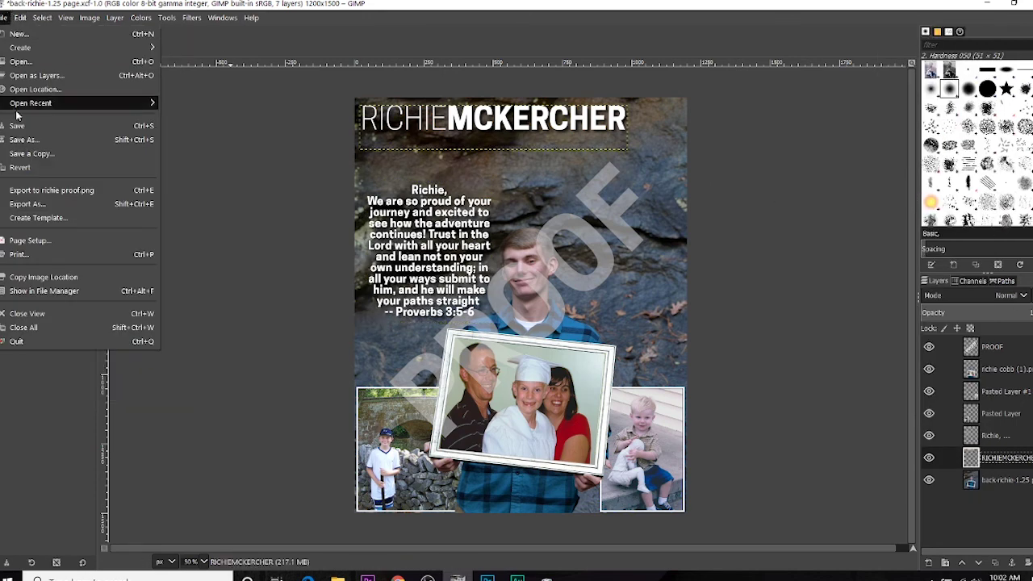
{"action": "left_click", "coordinate": [68, 204]}
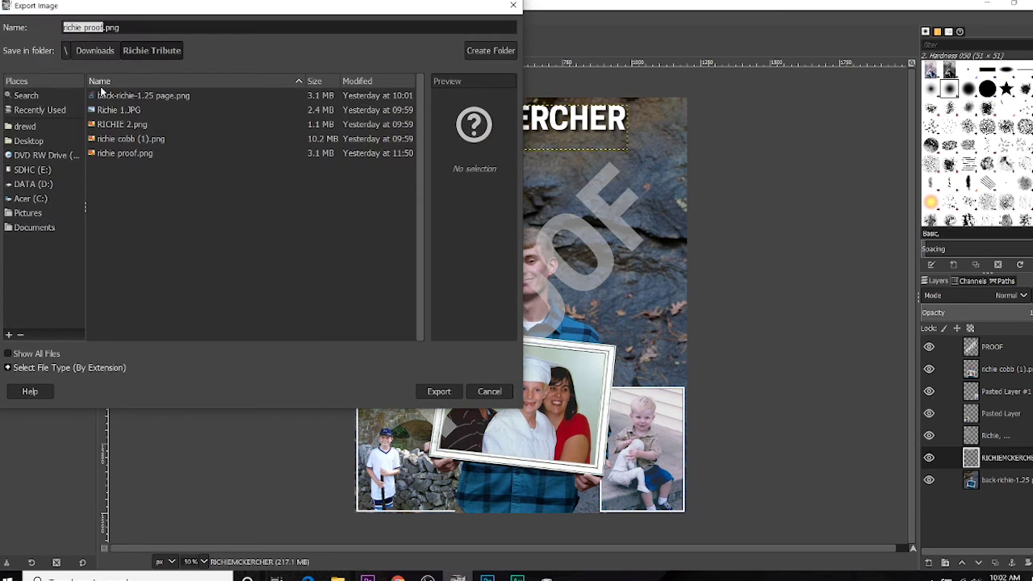
{"action": "left_click_drag", "start_coordinate": [129, 16], "coordinate": [537, 56]}
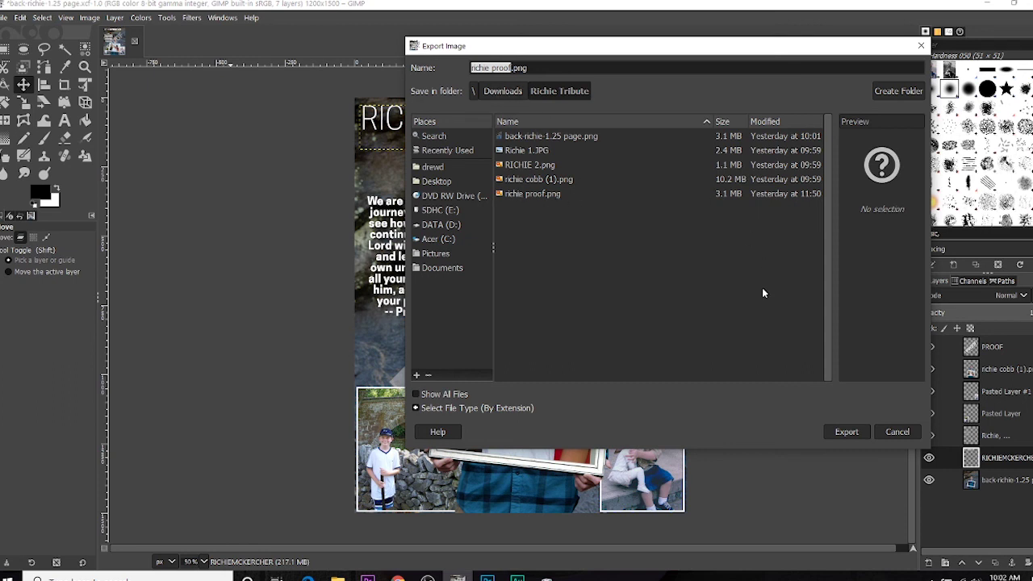
{"action": "left_click", "coordinate": [511, 68]}
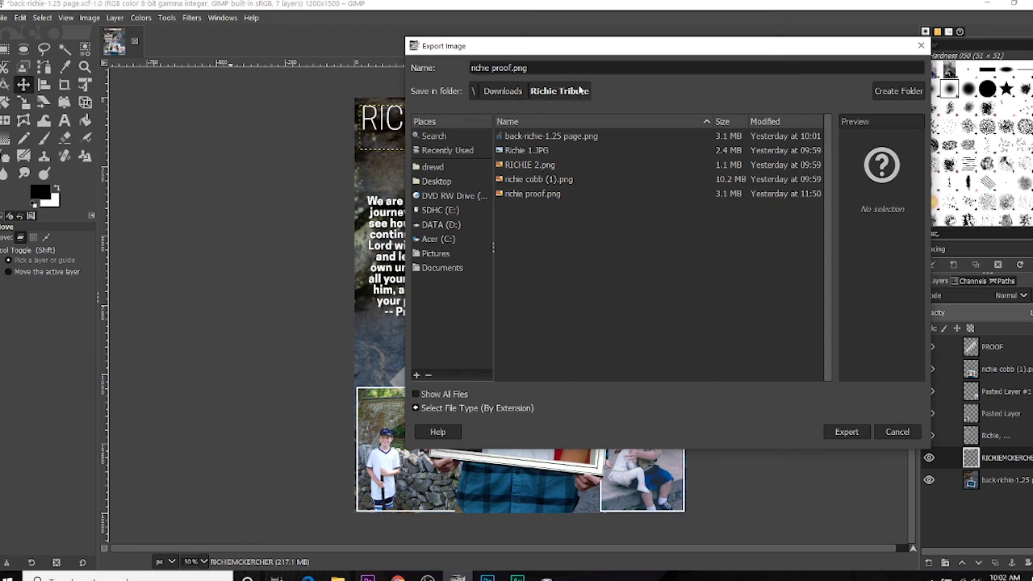
{"action": "left_click", "coordinate": [855, 428]}
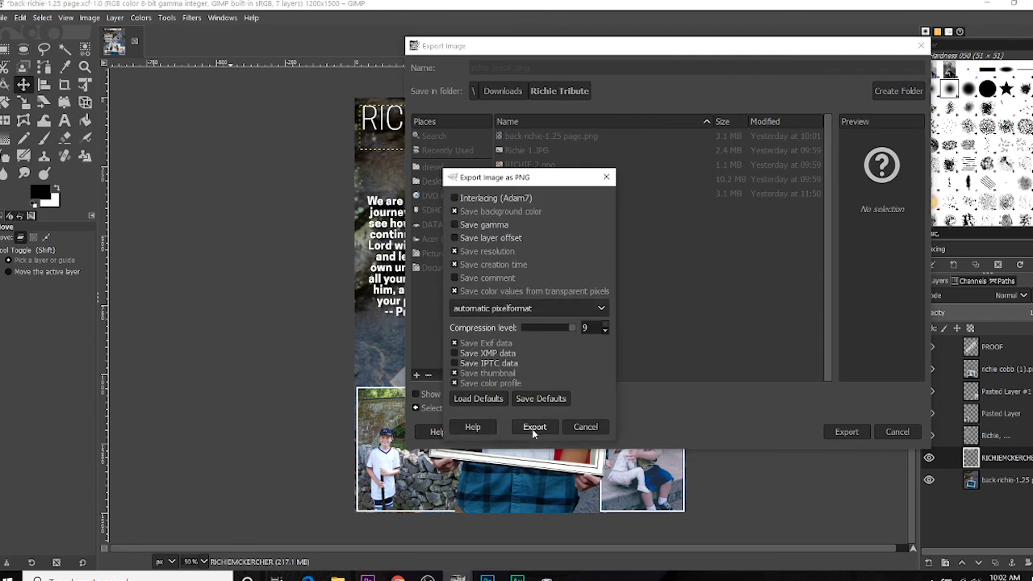
{"action": "left_click", "coordinate": [535, 427]}
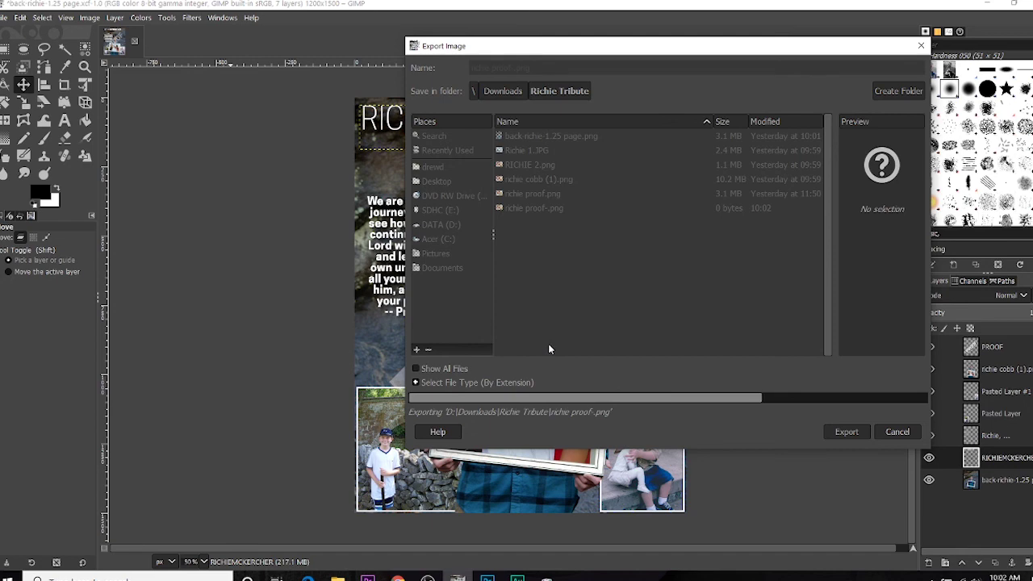
Step: Select richie proof-.png and back-richie-1.25 page.xcf in Richie Tribute and drag them to Chrome
{"action": "key", "text": "alt+Tab"}
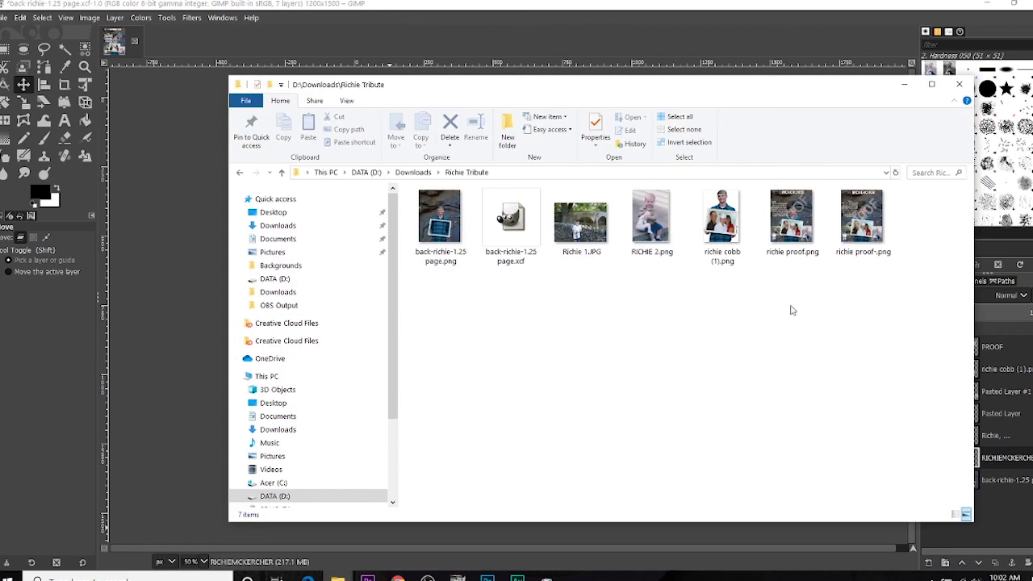
{"action": "left_click", "coordinate": [843, 255]}
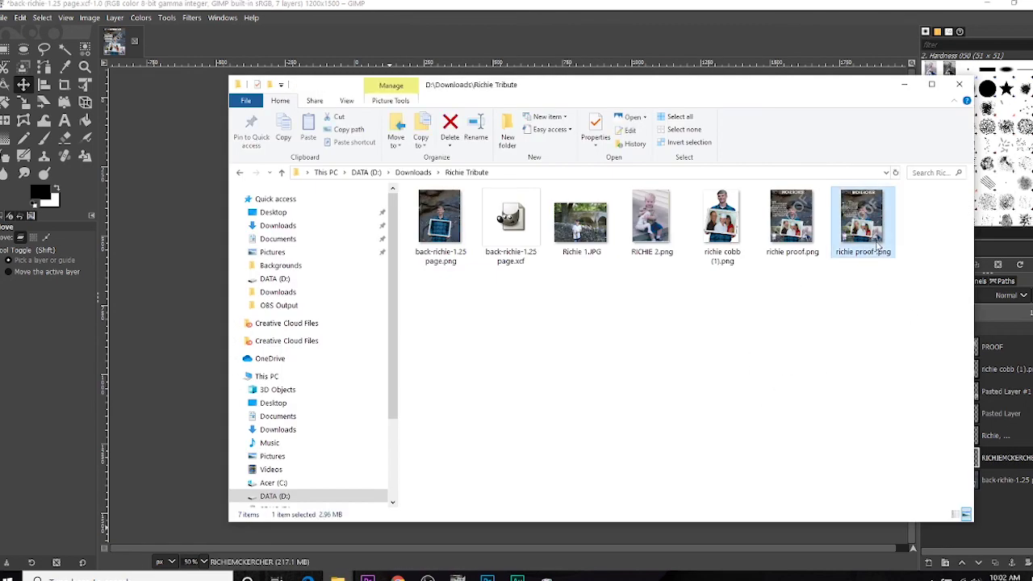
{"action": "left_click", "coordinate": [513, 225], "text": "ctrl"}
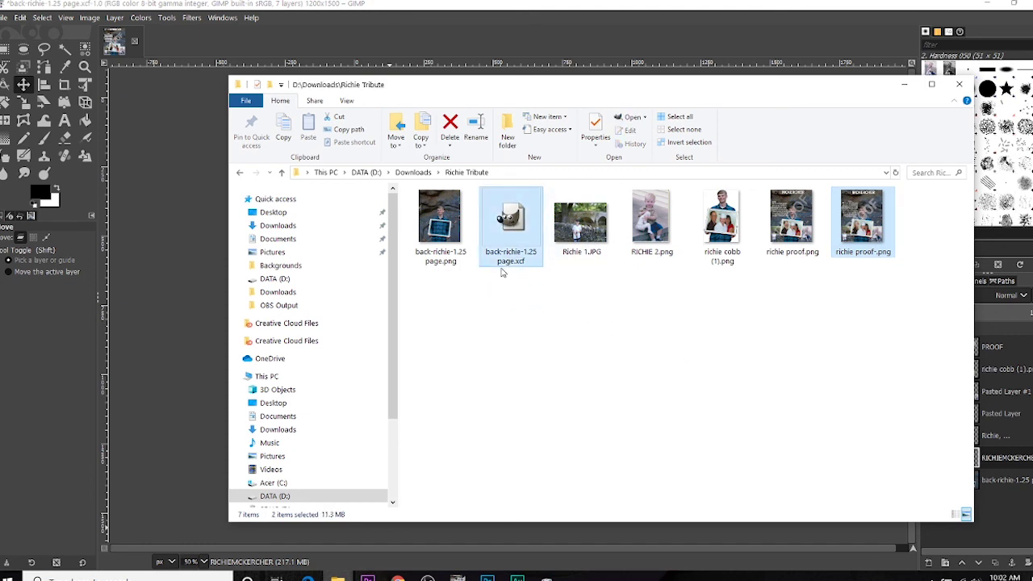
{"action": "left_click_drag", "start_coordinate": [511, 241], "coordinate": [565, 548]}
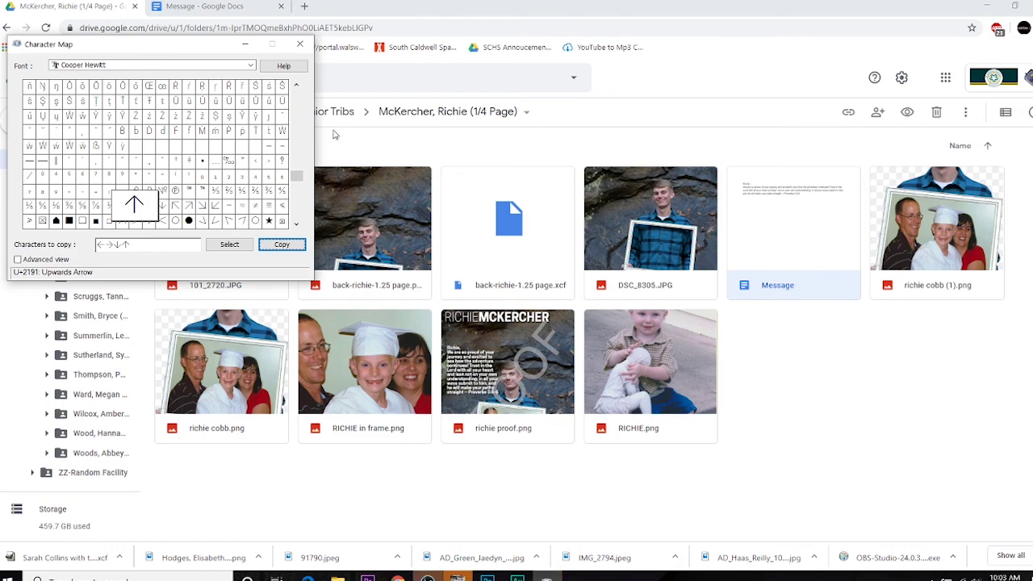
Step: Close the stray Character Map window covering the Drive folder
{"action": "left_click", "coordinate": [299, 43]}
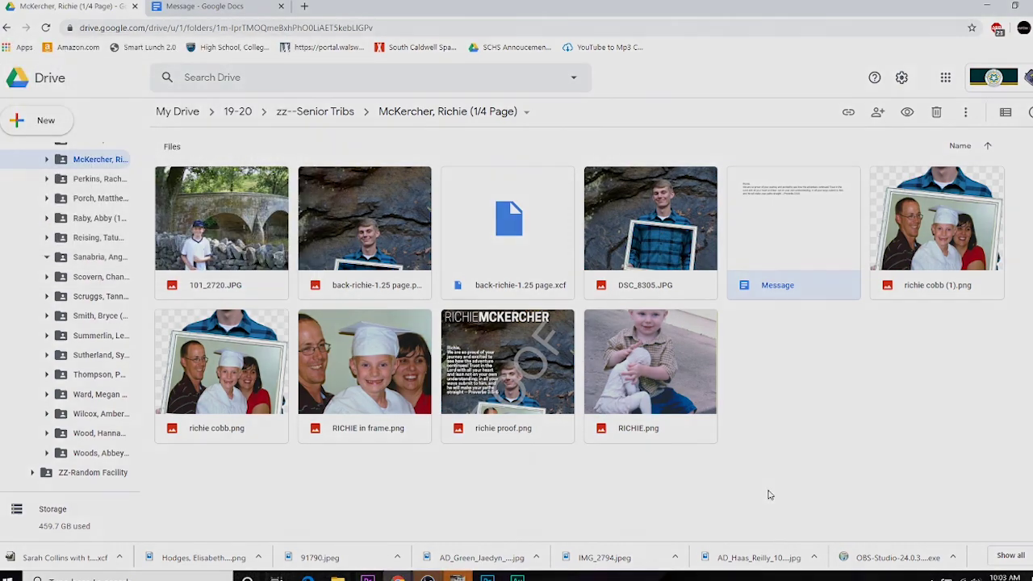